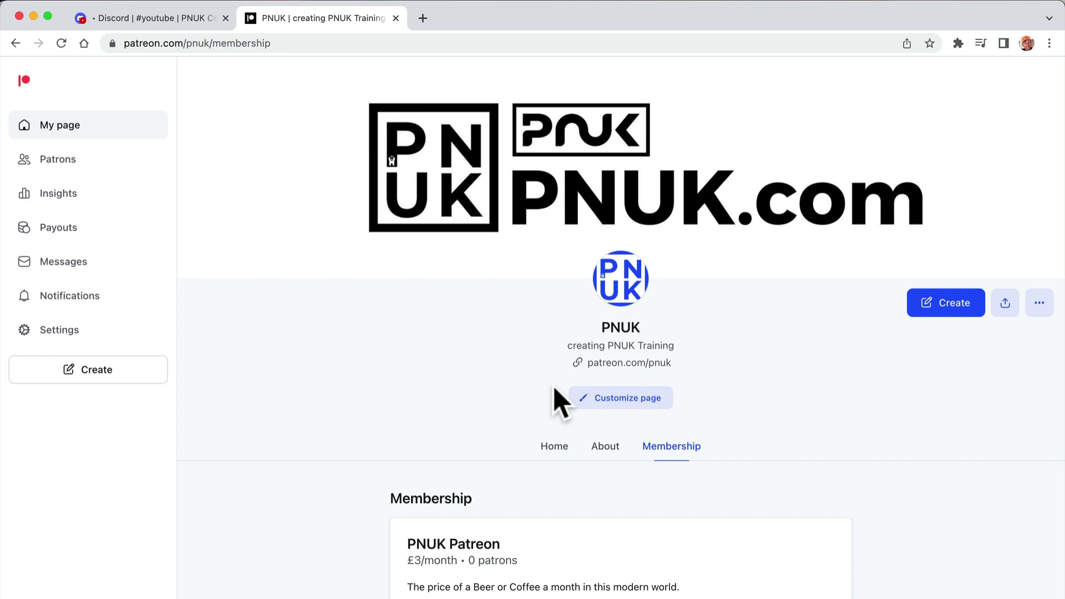
- Check the Discord server, then open the £3/month PNUK Patreon tier for editing
{"action": "scroll", "coordinate": [745, 468], "scroll_direction": "down", "scroll_amount": 5}
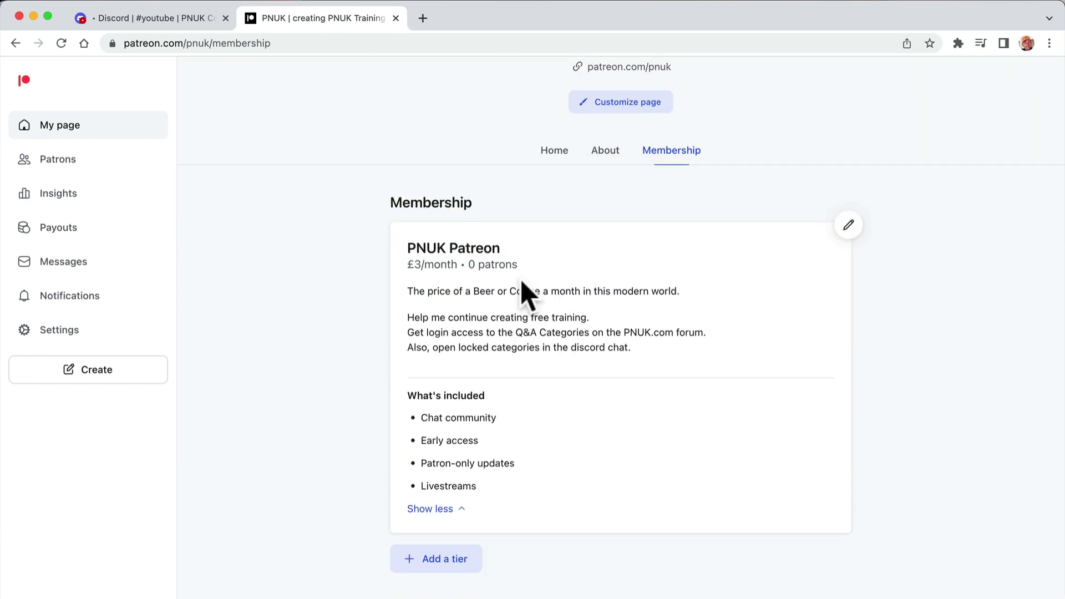
{"action": "left_click", "coordinate": [158, 18]}
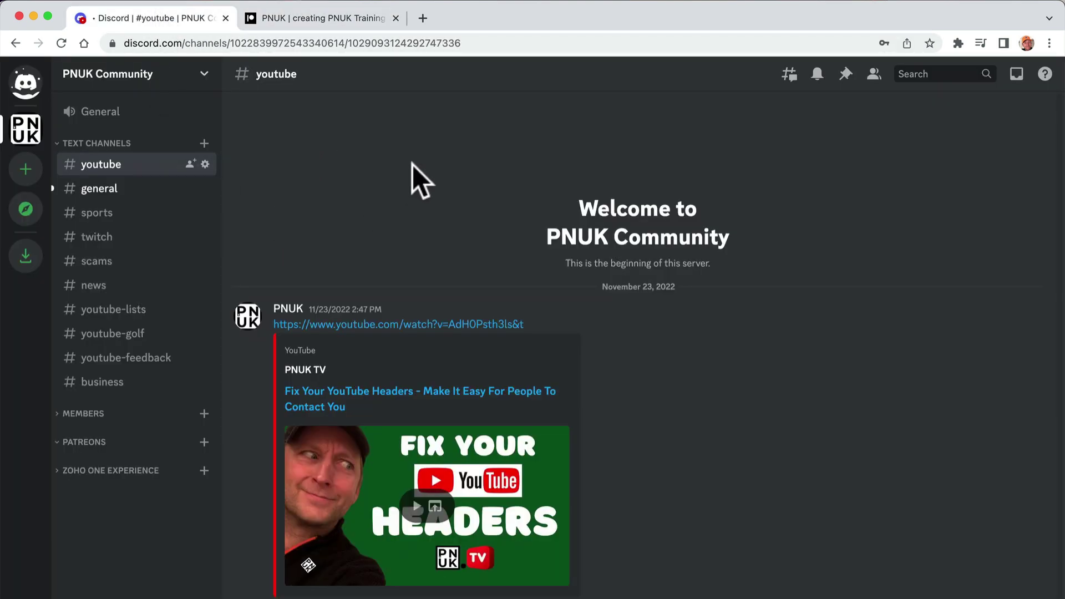
{"action": "left_click", "coordinate": [317, 20]}
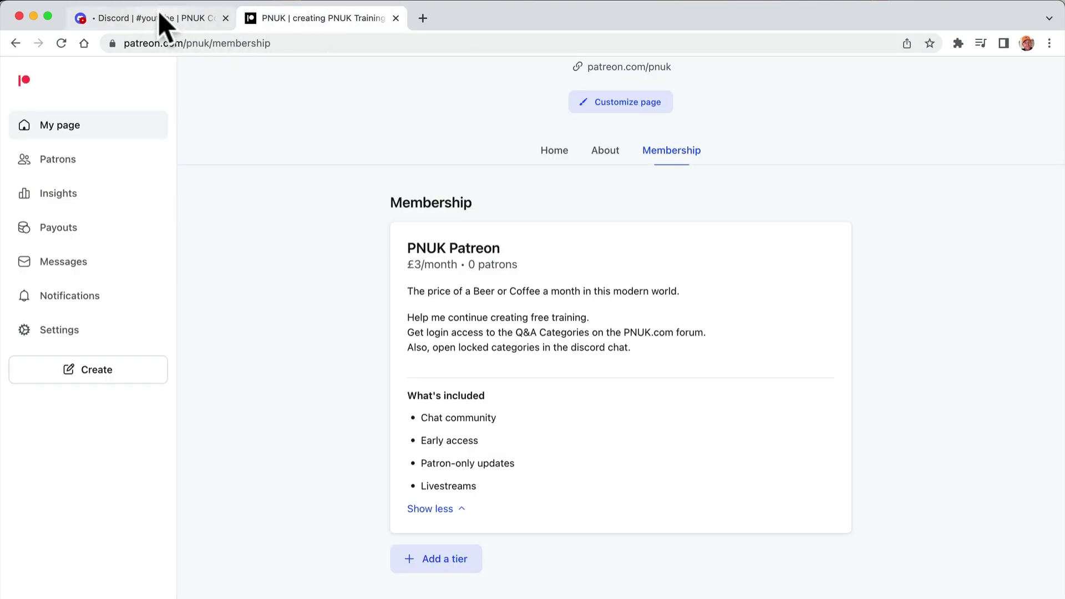
{"action": "left_click", "coordinate": [163, 25]}
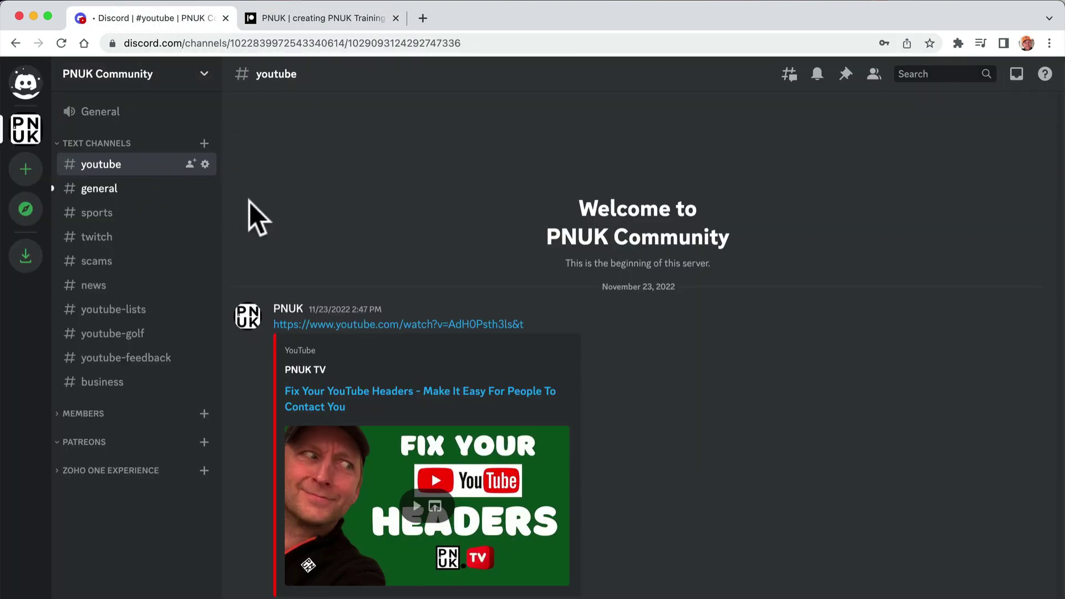
{"action": "left_click", "coordinate": [313, 19]}
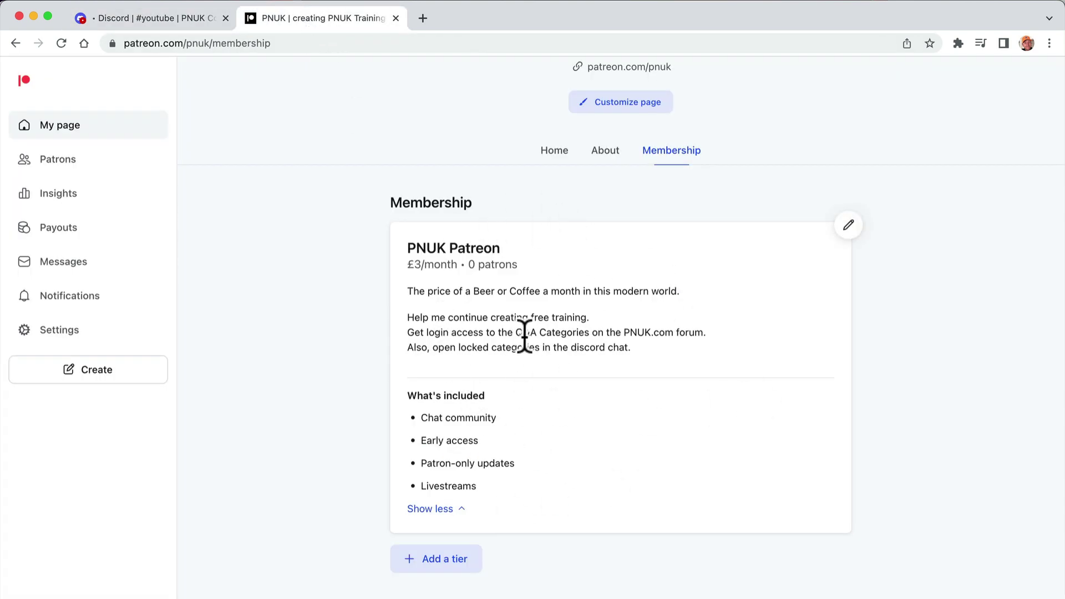
{"action": "left_click_drag", "start_coordinate": [434, 349], "coordinate": [623, 352]}
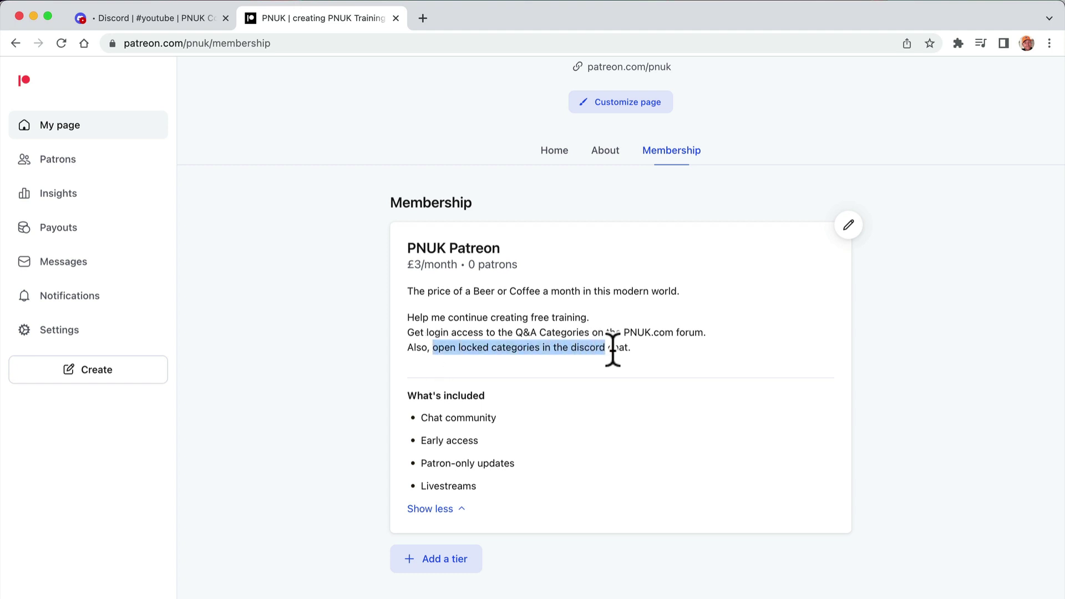
{"action": "left_click", "coordinate": [848, 225]}
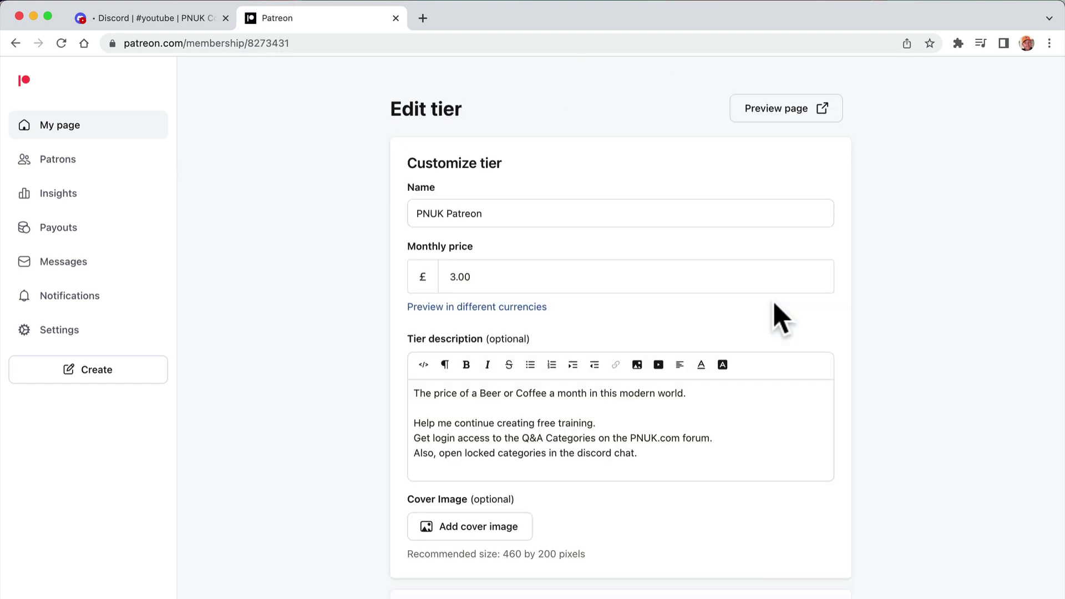
- Connect the tier to Discord, choosing the PNUK Community server and authorizing Patreon's bot
{"action": "scroll", "coordinate": [700, 383], "scroll_direction": "down", "scroll_amount": 3}
{"action": "scroll", "coordinate": [699, 388], "scroll_direction": "down", "scroll_amount": 5}
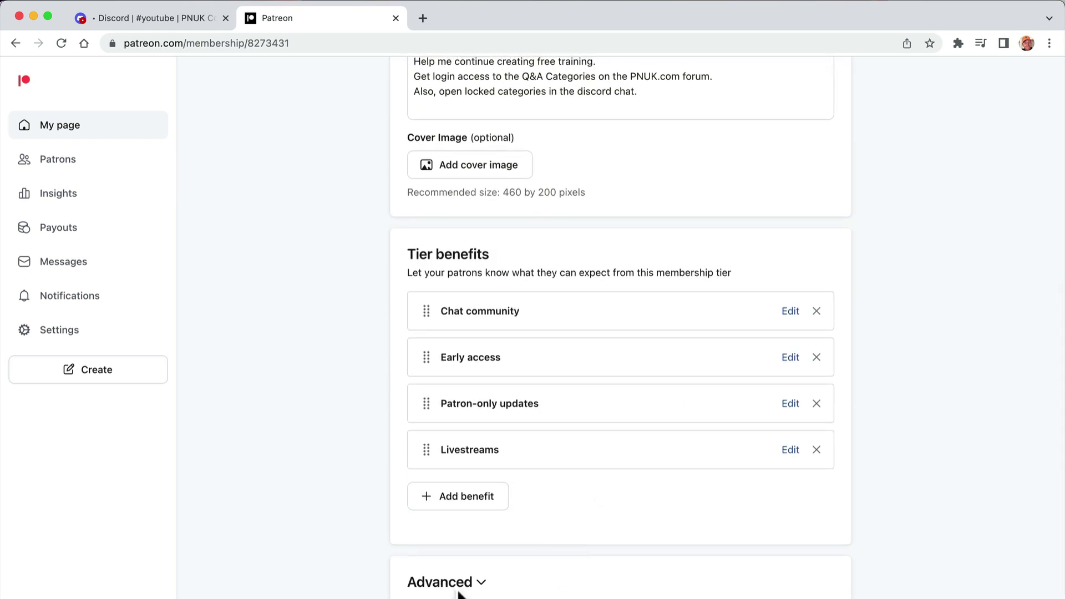
{"action": "scroll", "coordinate": [469, 588], "scroll_direction": "down", "scroll_amount": 5}
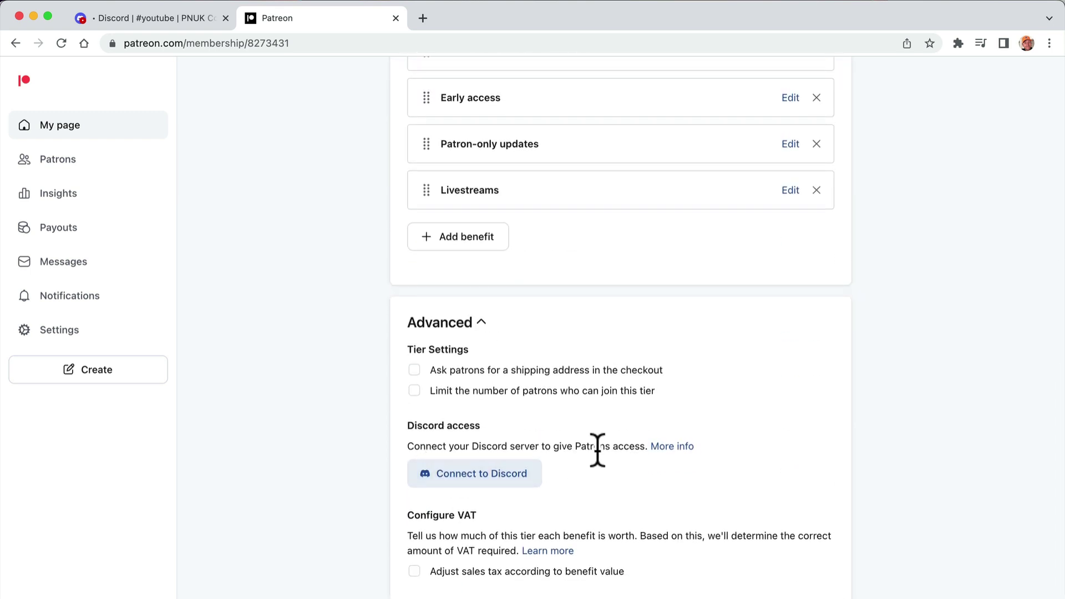
{"action": "left_click", "coordinate": [510, 481]}
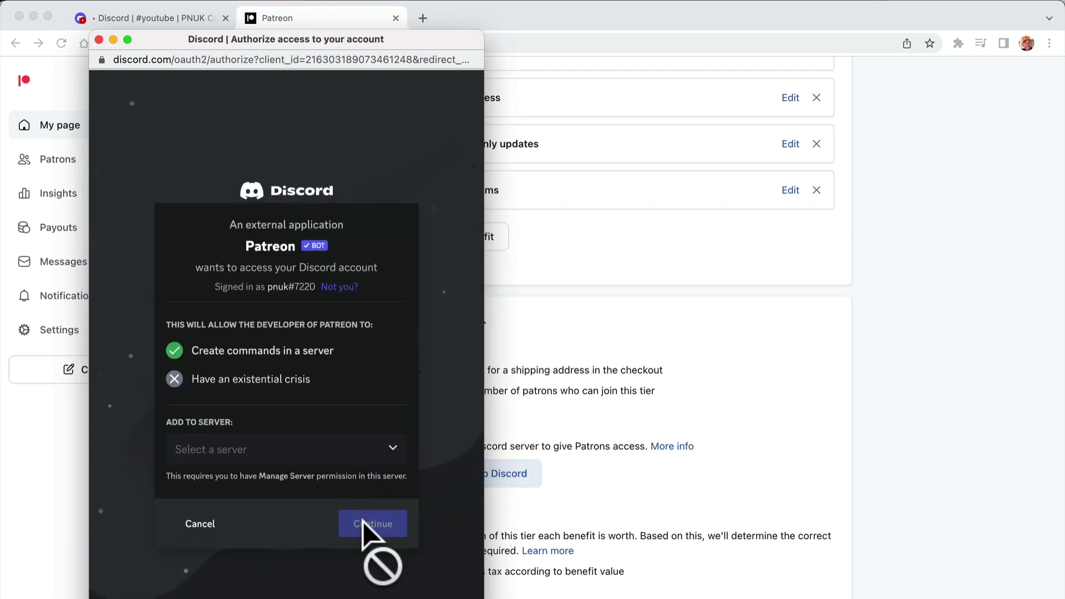
{"action": "left_click", "coordinate": [331, 454]}
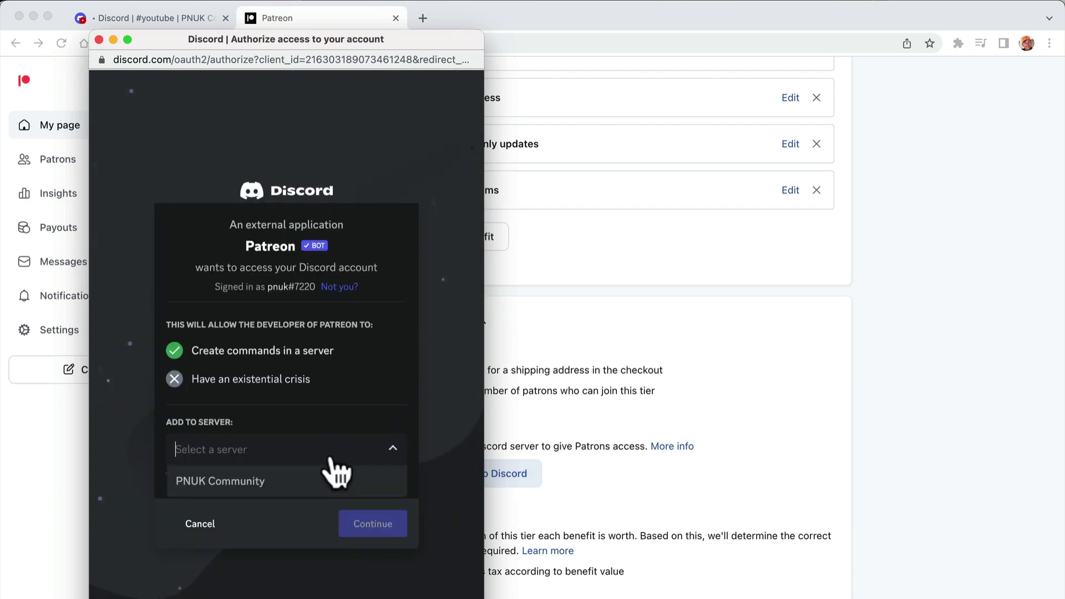
{"action": "left_click", "coordinate": [296, 480]}
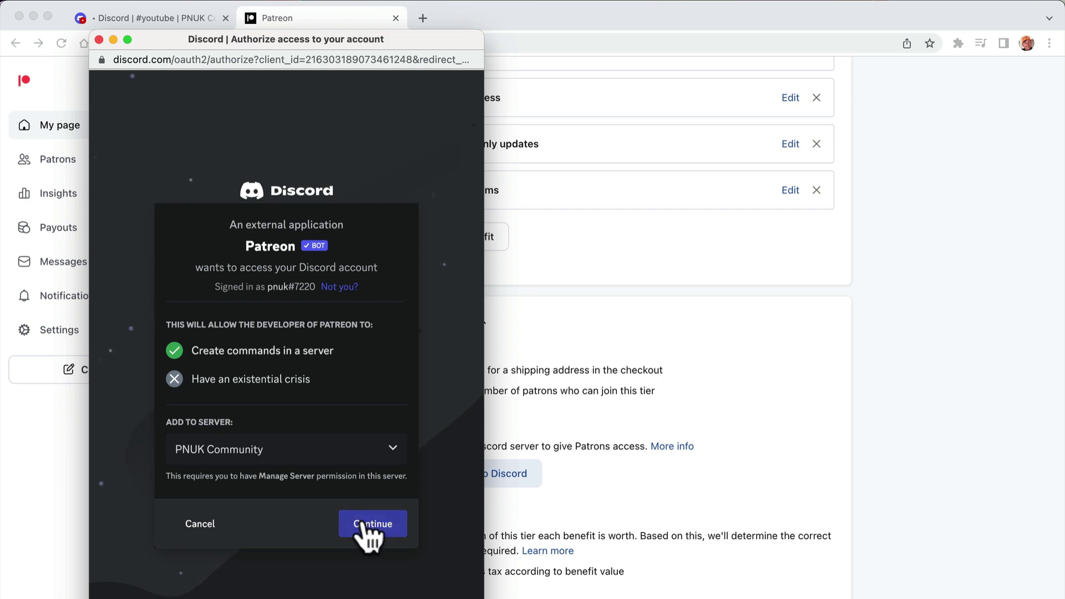
{"action": "left_click", "coordinate": [369, 528]}
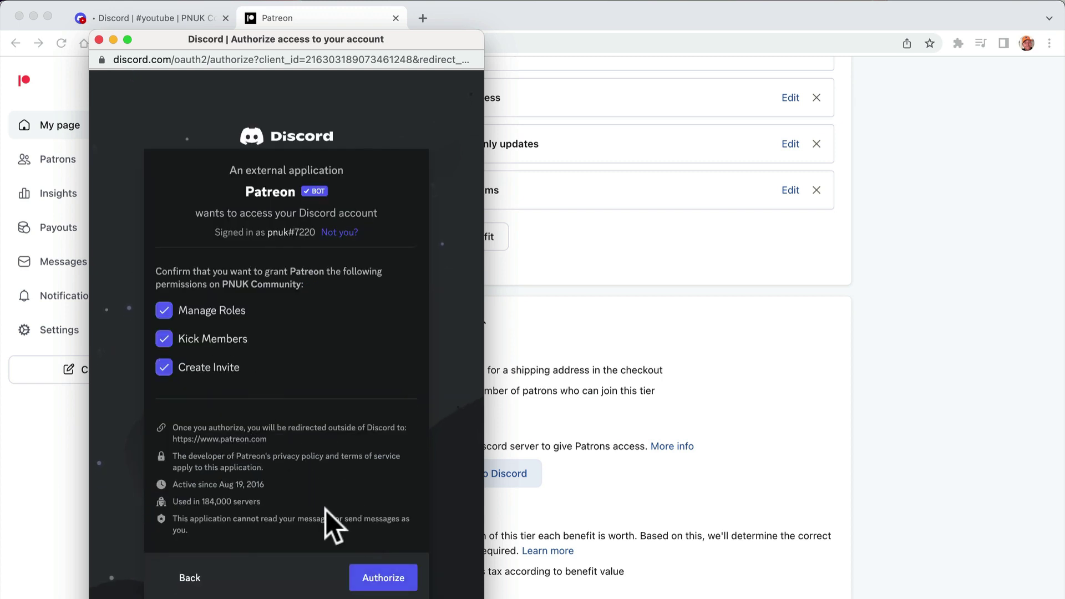
{"action": "left_click", "coordinate": [384, 583]}
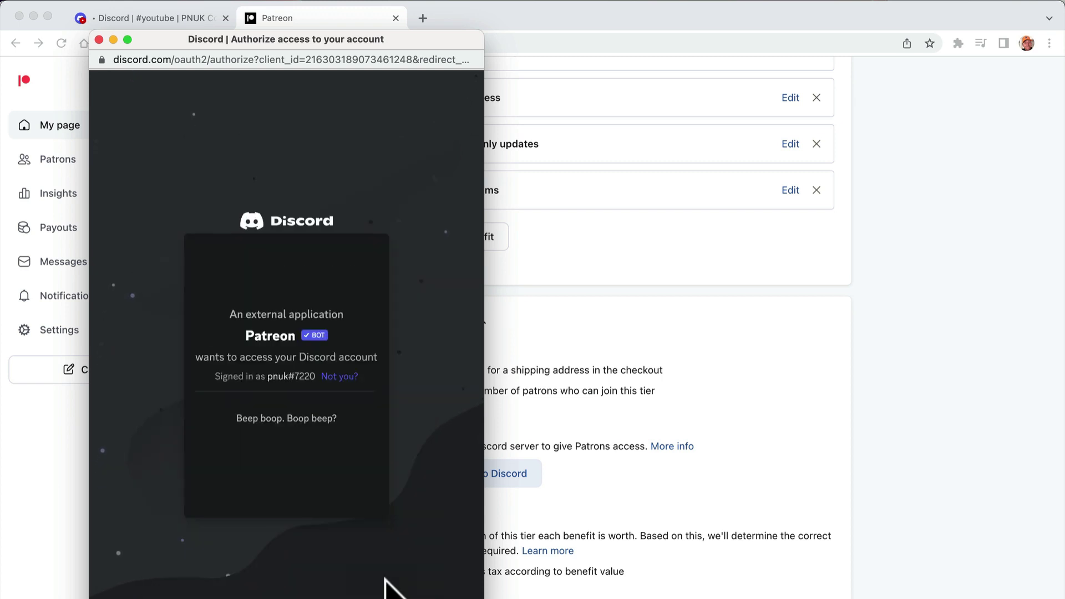
- Complete the hCaptcha image verification to finish the Discord authorization
{"action": "left_click", "coordinate": [201, 368]}
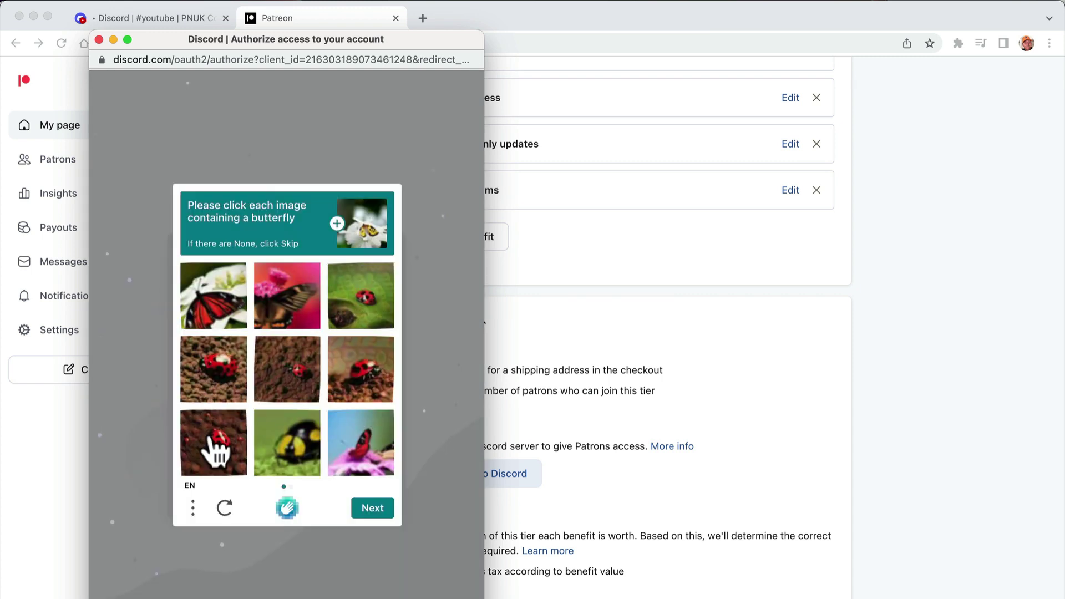
{"action": "left_click", "coordinate": [222, 321]}
{"action": "left_click", "coordinate": [279, 321]}
{"action": "left_click", "coordinate": [357, 458]}
{"action": "left_click", "coordinate": [371, 511]}
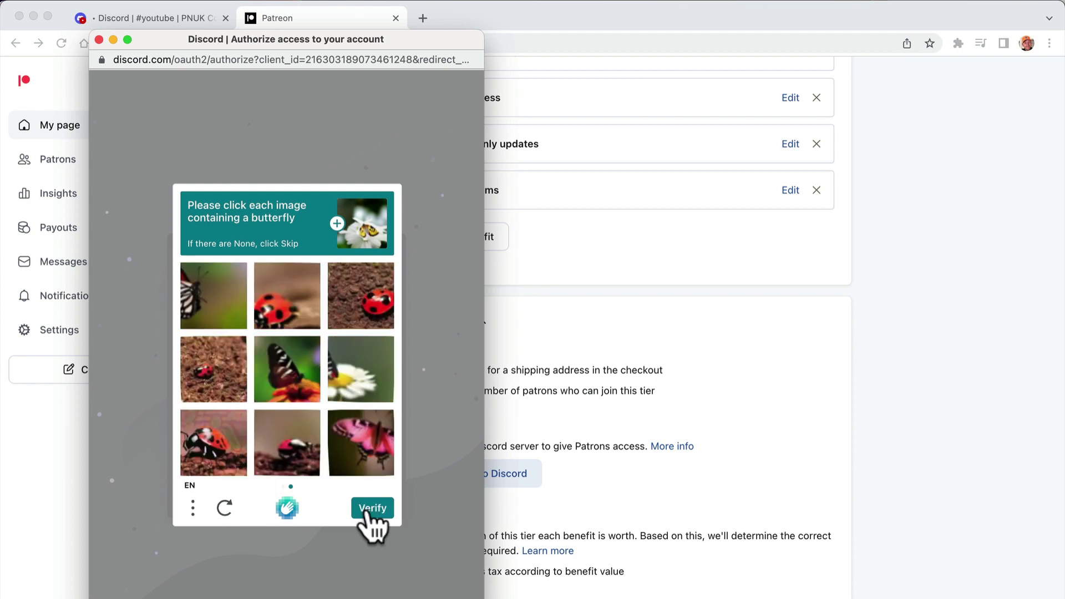
{"action": "left_click", "coordinate": [211, 323]}
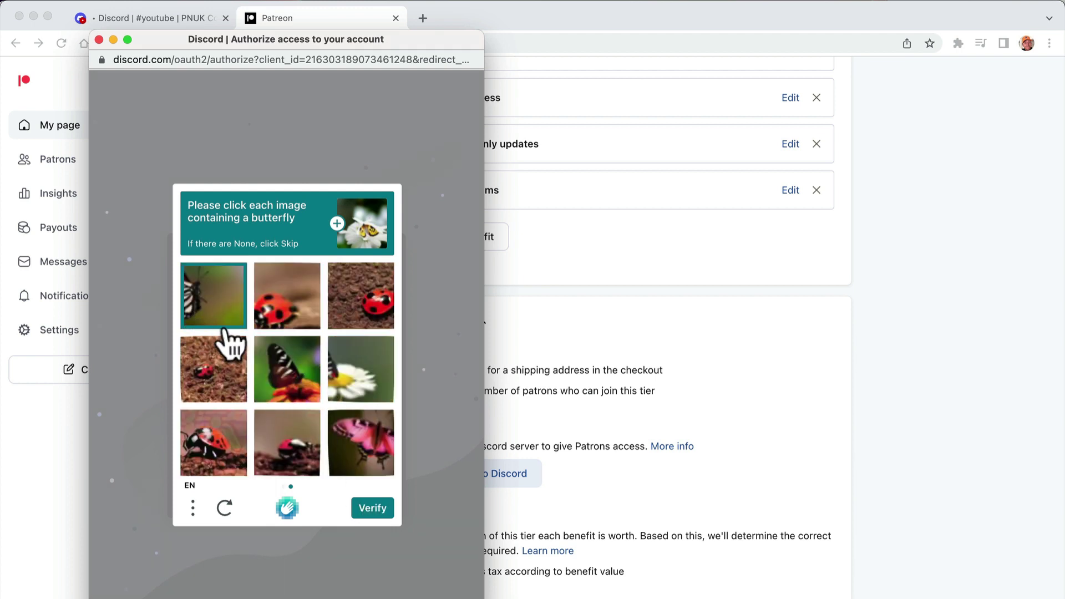
{"action": "left_click", "coordinate": [275, 374]}
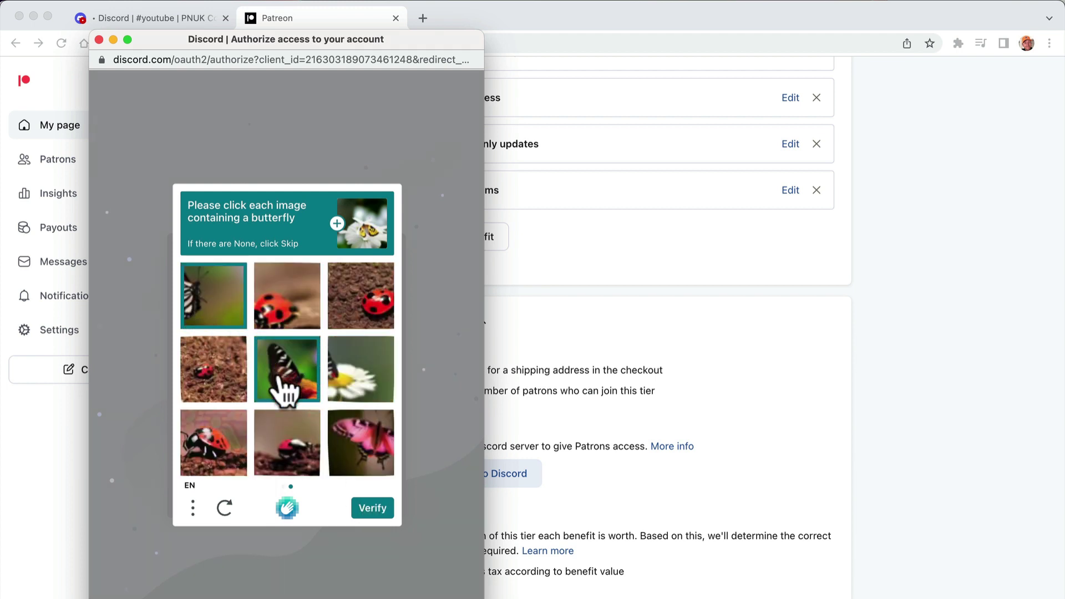
{"action": "left_click", "coordinate": [369, 455]}
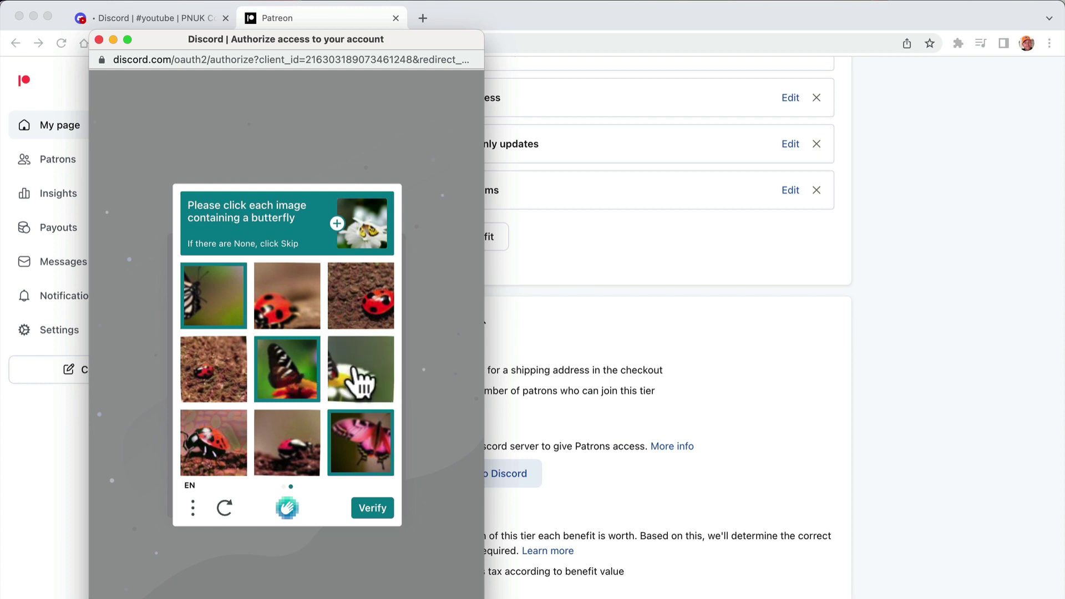
{"action": "left_click", "coordinate": [362, 383]}
{"action": "left_click", "coordinate": [373, 509]}
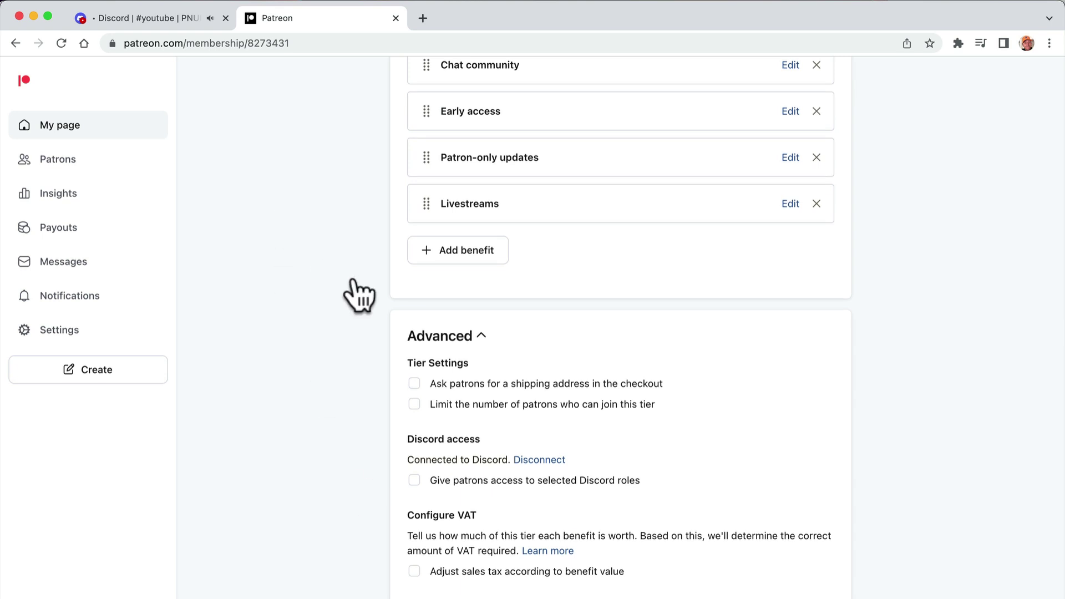
- Switch to the PNUK Community server in Discord
{"action": "left_click", "coordinate": [191, 20]}
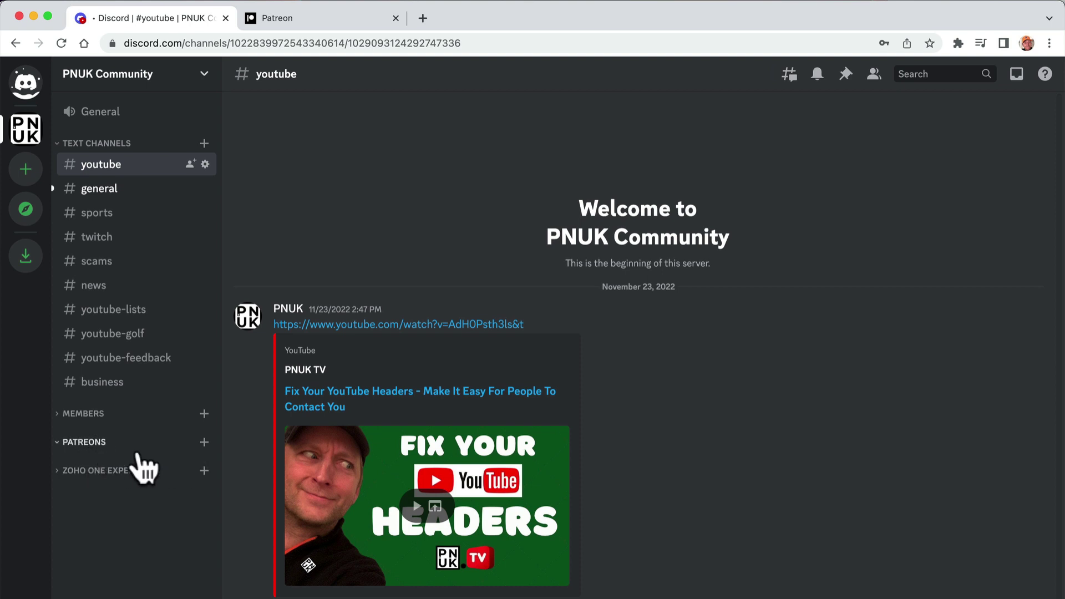
- Add a text channel named patreon-members under the PATREONS category
{"action": "left_click", "coordinate": [204, 444]}
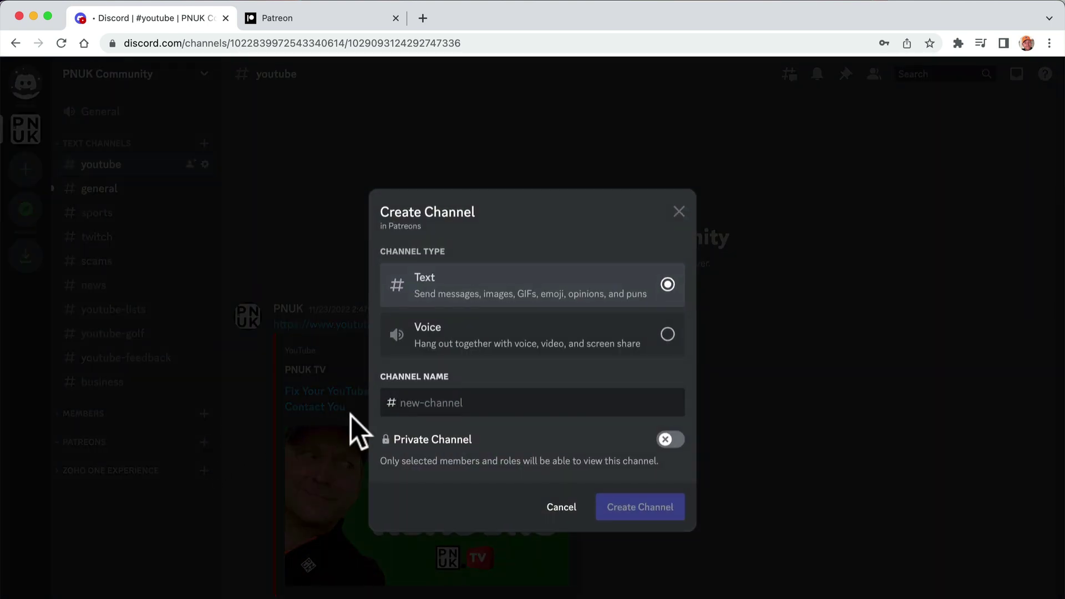
{"action": "type", "text": "patr"}
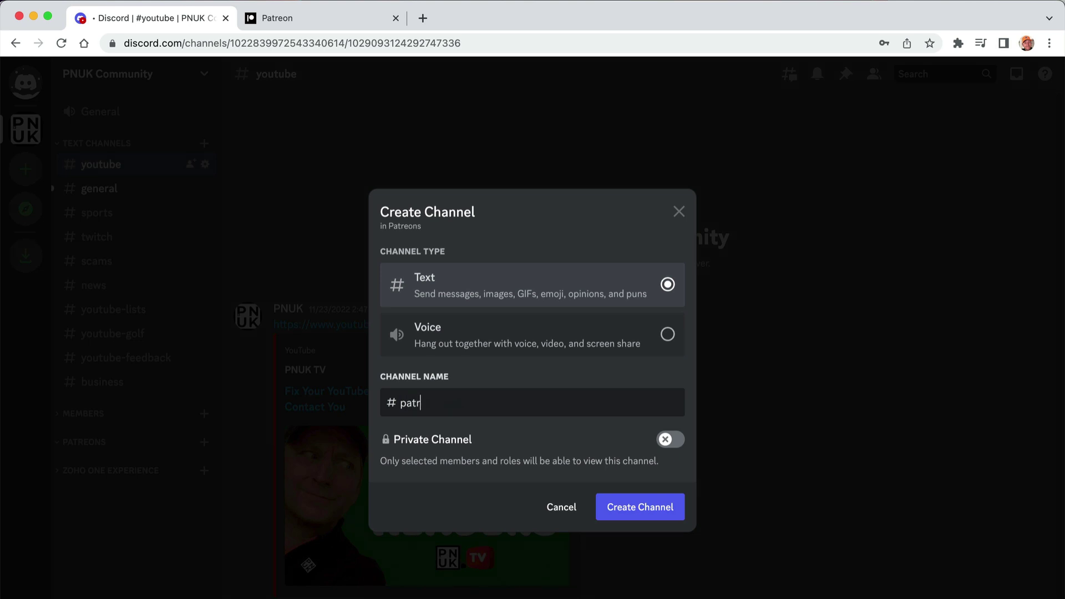
{"action": "type", "text": "a"}
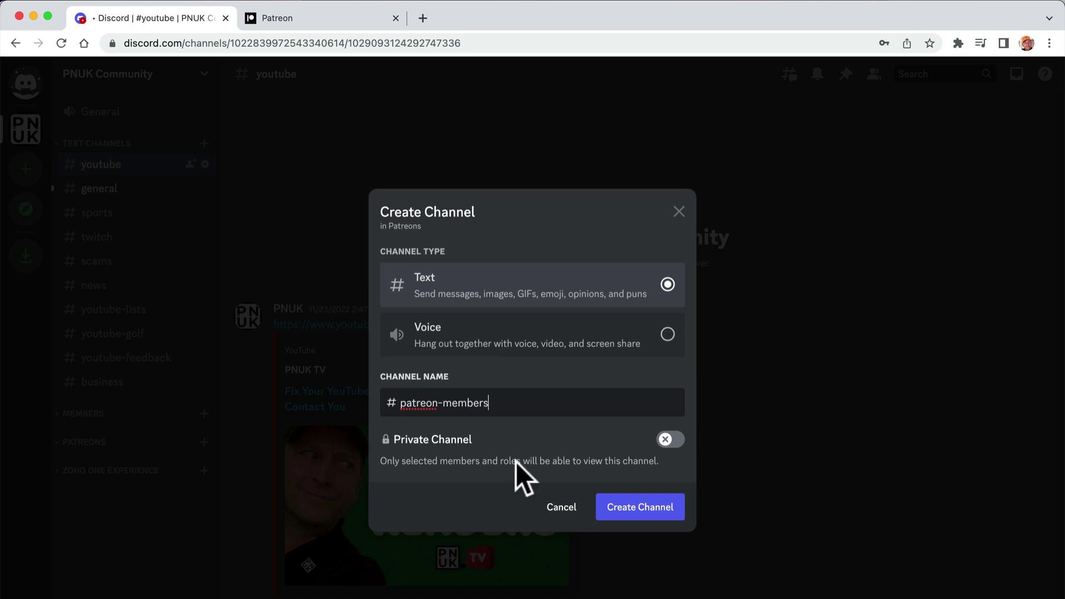
{"action": "left_click", "coordinate": [624, 507]}
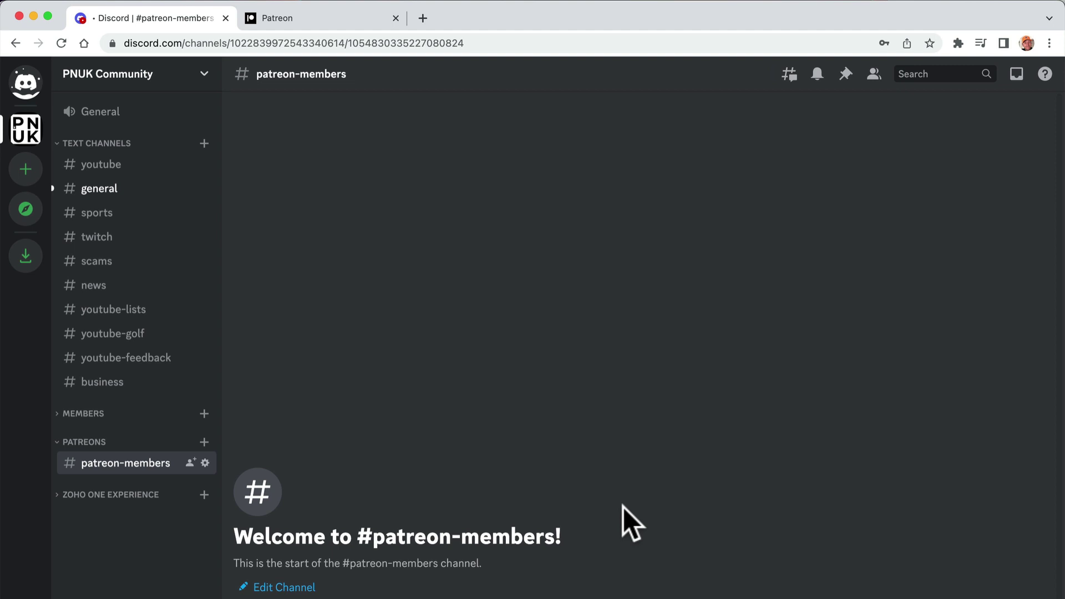
{"action": "left_click", "coordinate": [204, 464]}
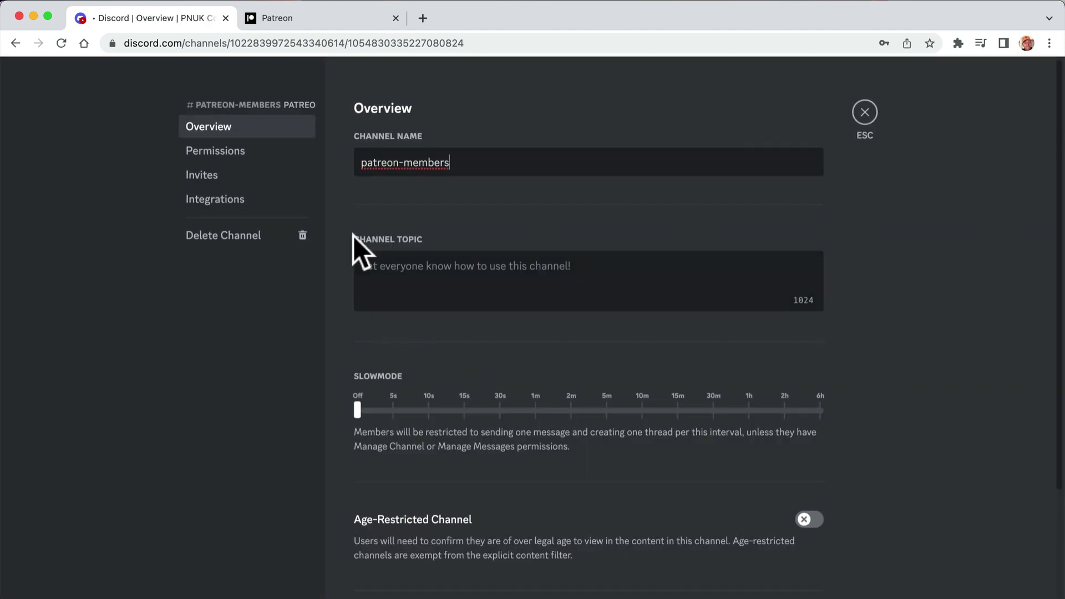
{"action": "left_click", "coordinate": [299, 150]}
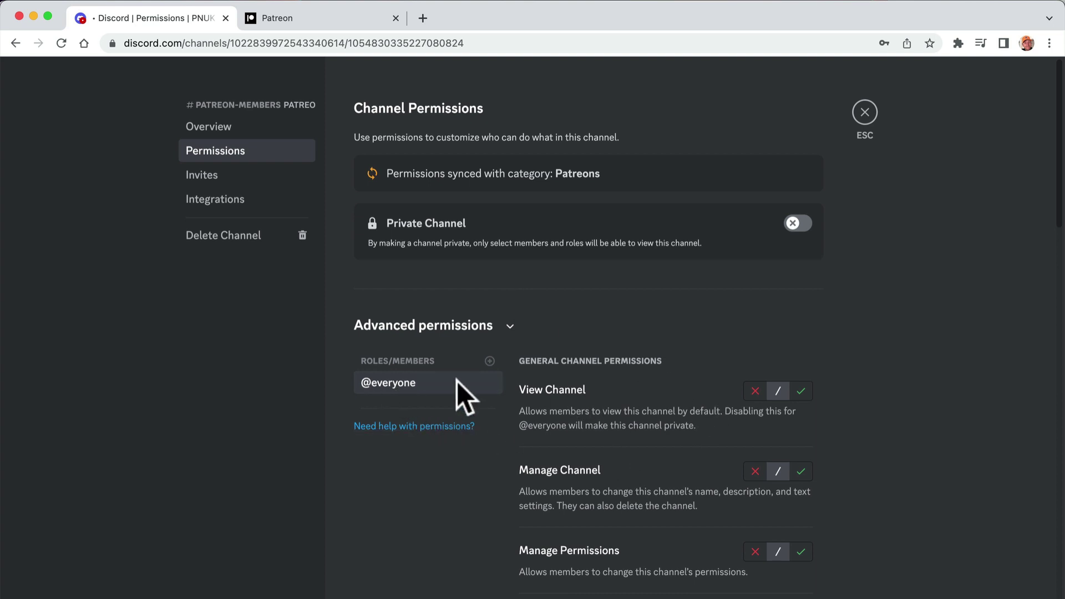
{"action": "left_click", "coordinate": [753, 391]}
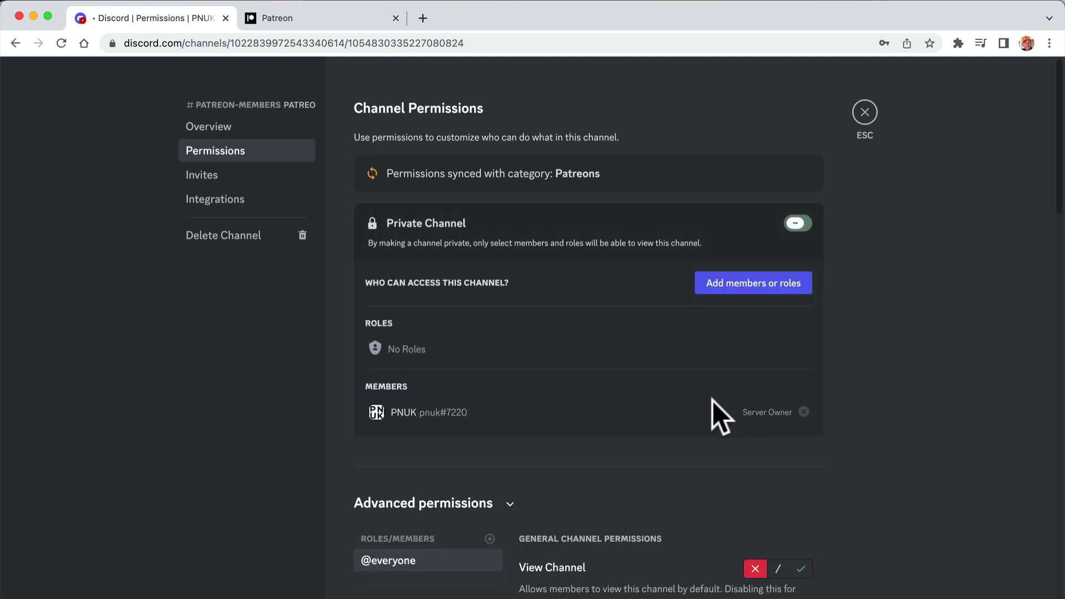
{"action": "scroll", "coordinate": [595, 478], "scroll_direction": "down", "scroll_amount": 3}
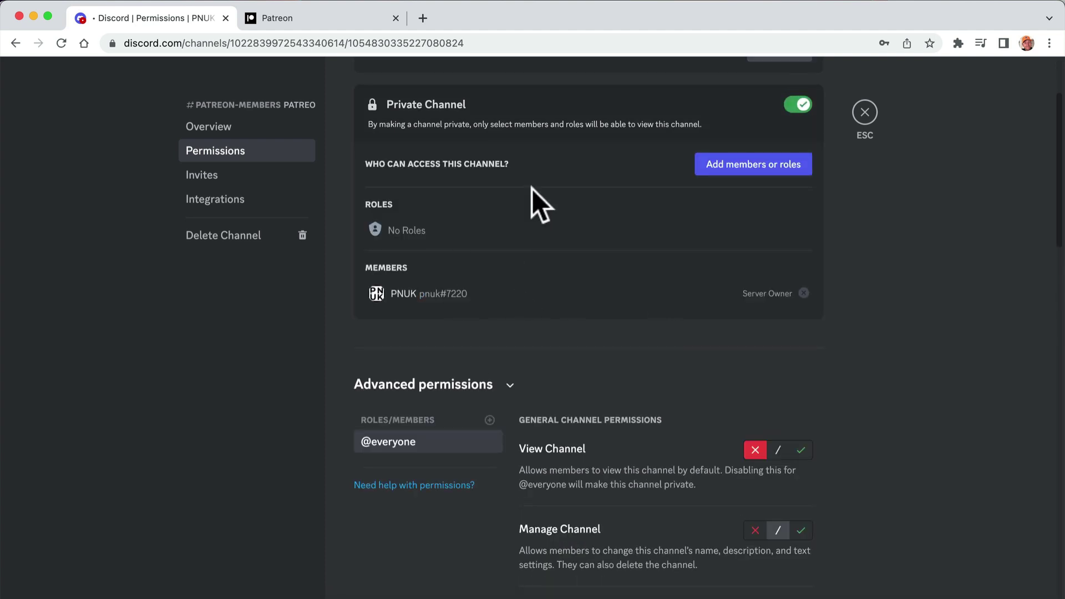
{"action": "left_click", "coordinate": [865, 114]}
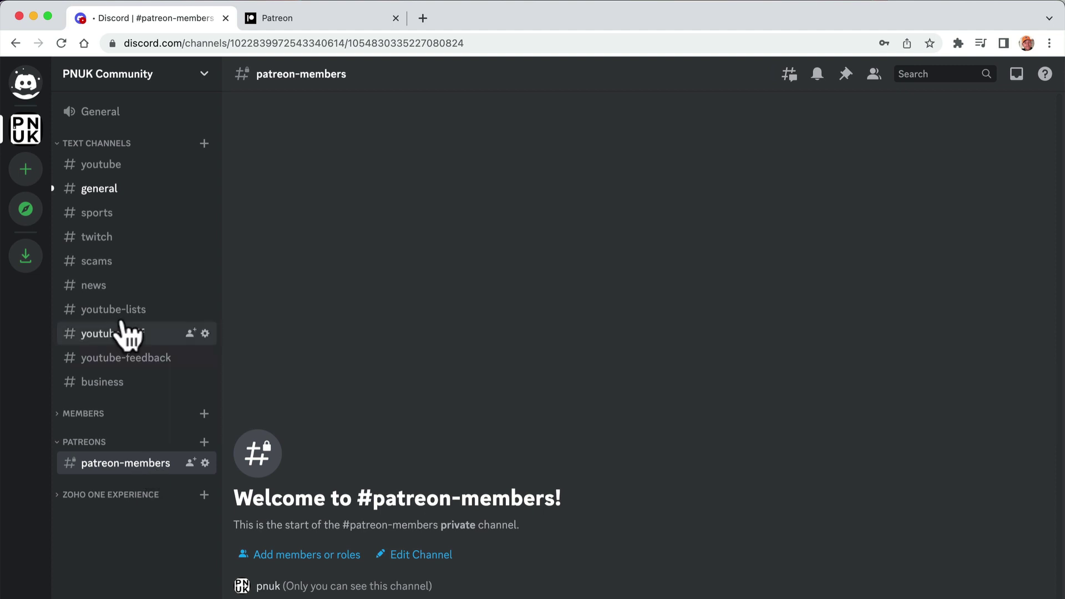
- Create a new server role in Server Settings > Roles named 'Patreon Member Tier 1'
{"action": "left_click", "coordinate": [157, 82]}
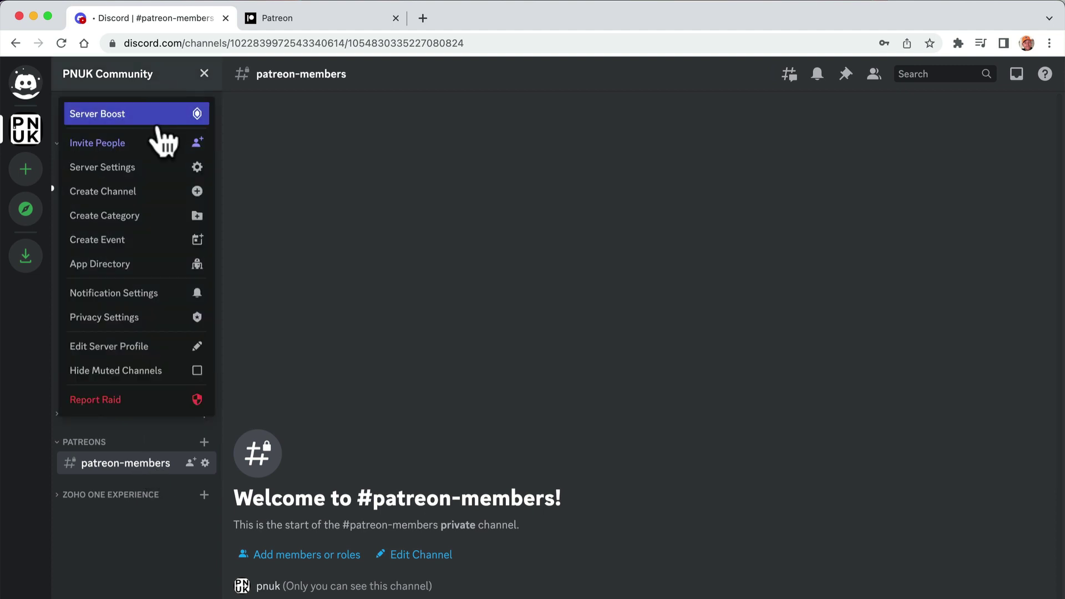
{"action": "left_click", "coordinate": [147, 168]}
{"action": "left_click", "coordinate": [214, 153]}
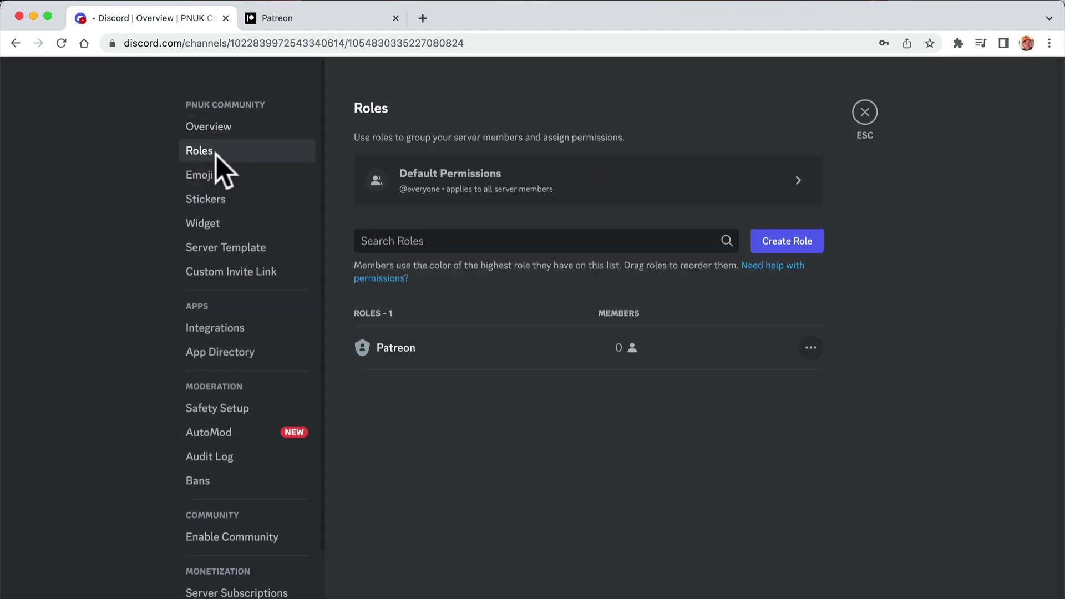
{"action": "left_click", "coordinate": [783, 244]}
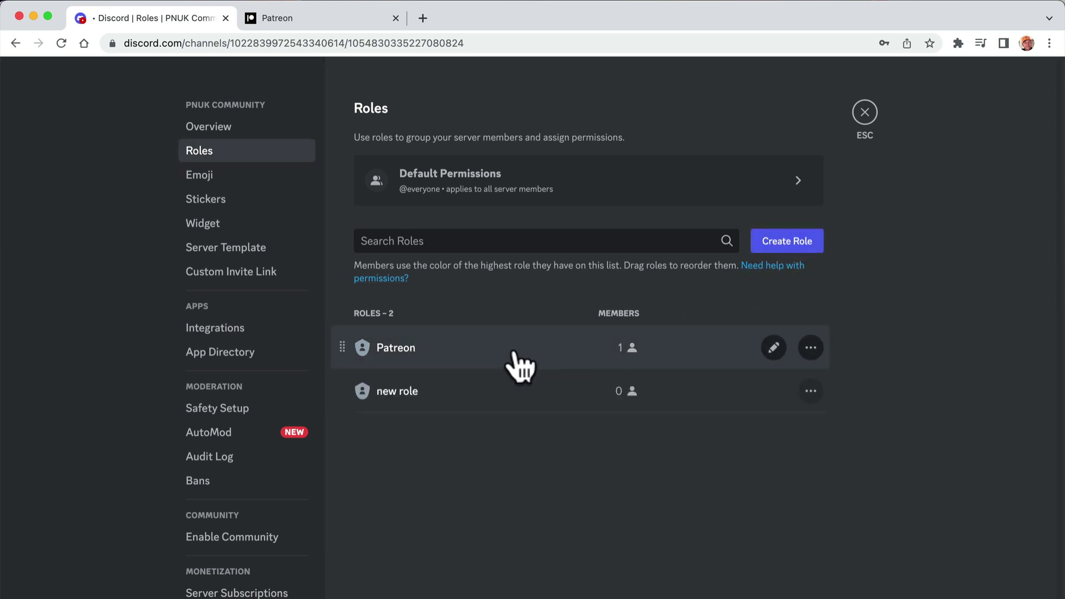
{"action": "left_click", "coordinate": [452, 391]}
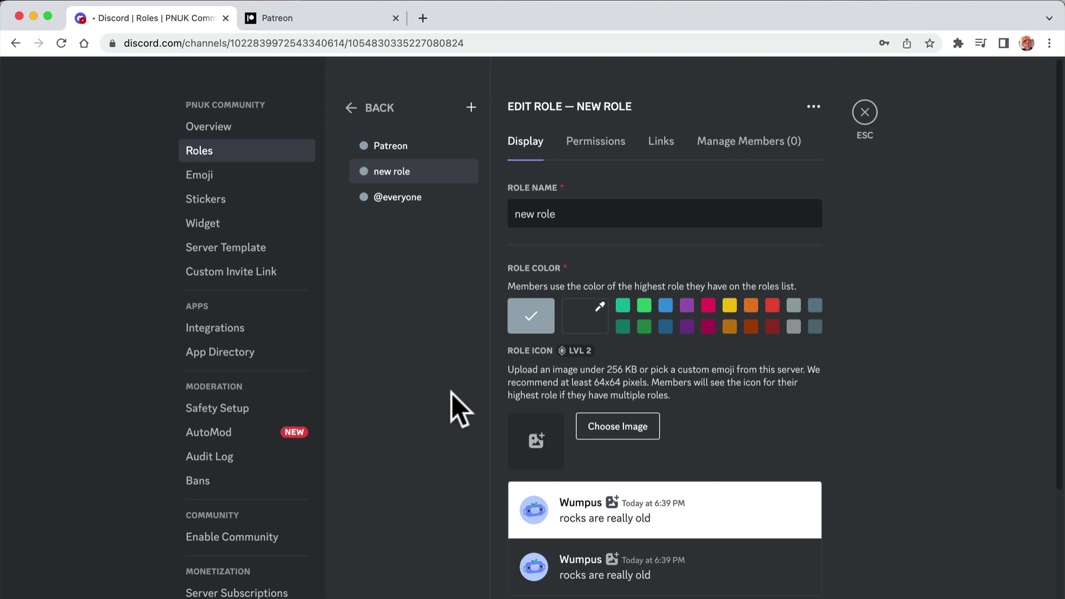
{"action": "triple_click", "coordinate": [534, 217]}
{"action": "type", "text": "P"}
{"action": "type", "text": "atreon Mme"}
{"action": "key", "text": "BackSpace"}
{"action": "key", "text": "BackSpace"}
{"action": "type", "text": "ember "}
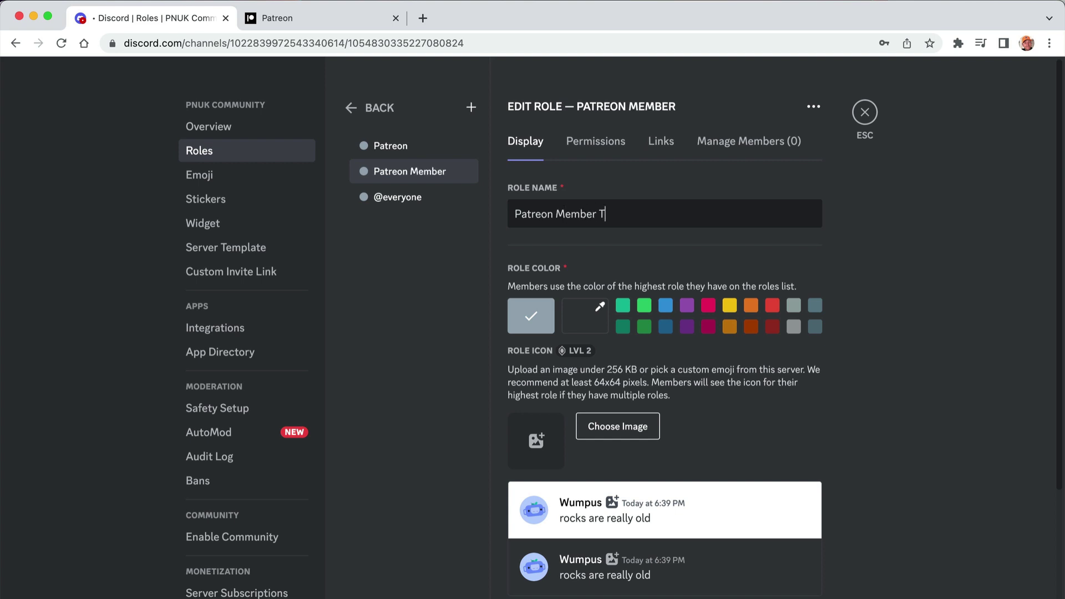
{"action": "type", "text": "Tier 1"}
- Add the Patreon Member Tier 1 and Patreon roles to patreon-members' advanced permissions
{"action": "left_click", "coordinate": [865, 112]}
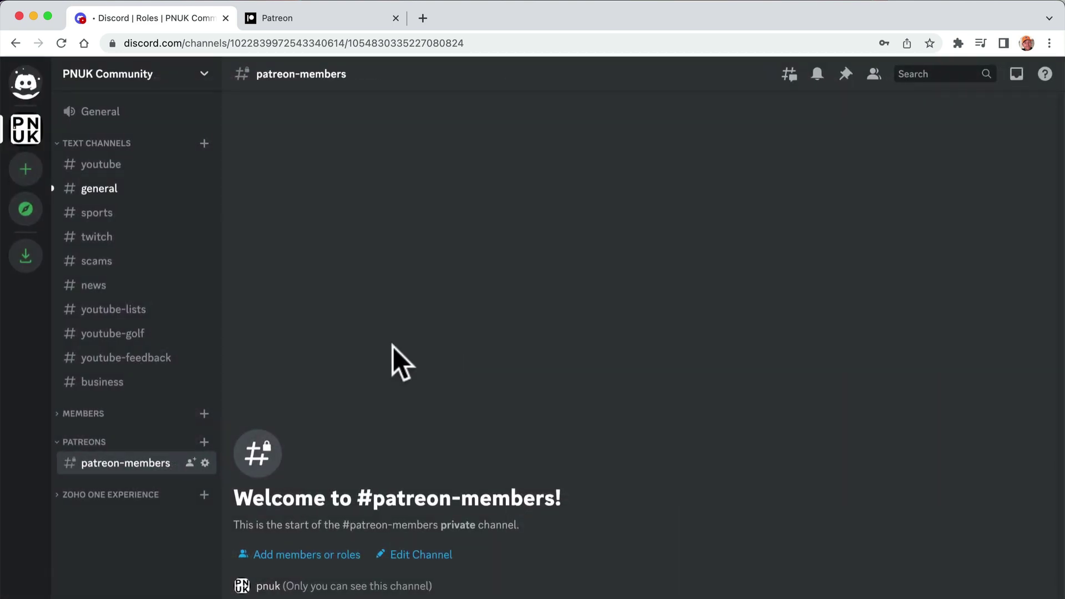
{"action": "left_click", "coordinate": [205, 462]}
{"action": "left_click", "coordinate": [222, 152]}
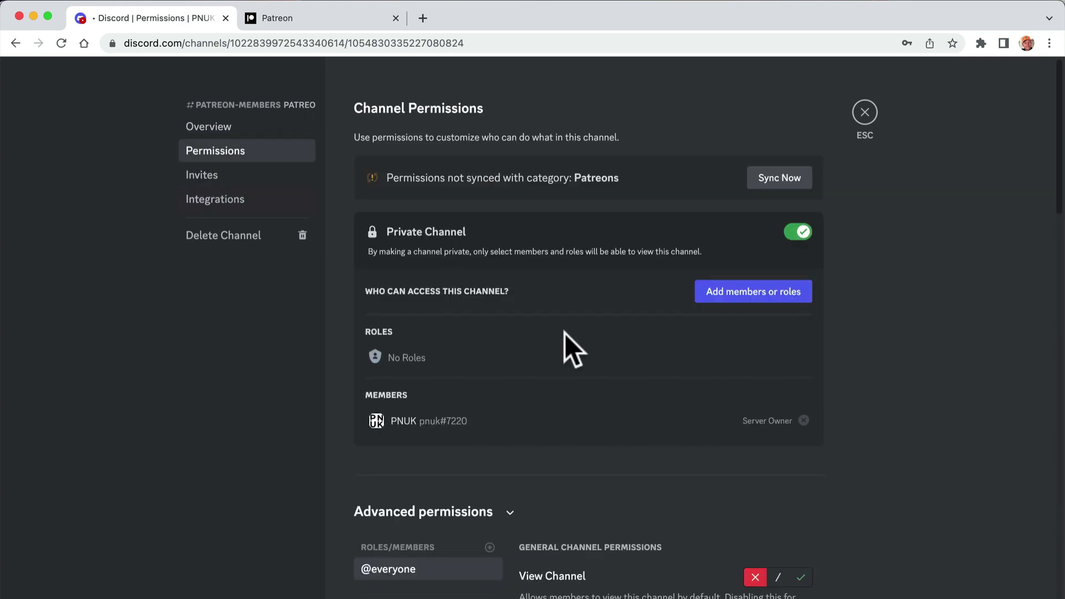
{"action": "scroll", "coordinate": [618, 377], "scroll_direction": "down", "scroll_amount": 3}
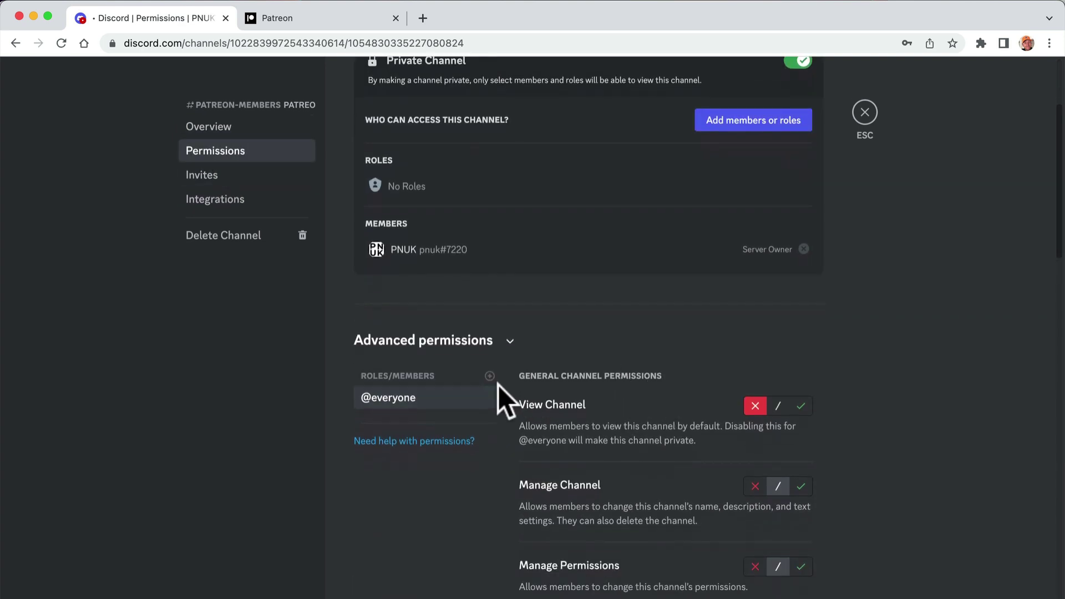
{"action": "left_click", "coordinate": [489, 376]}
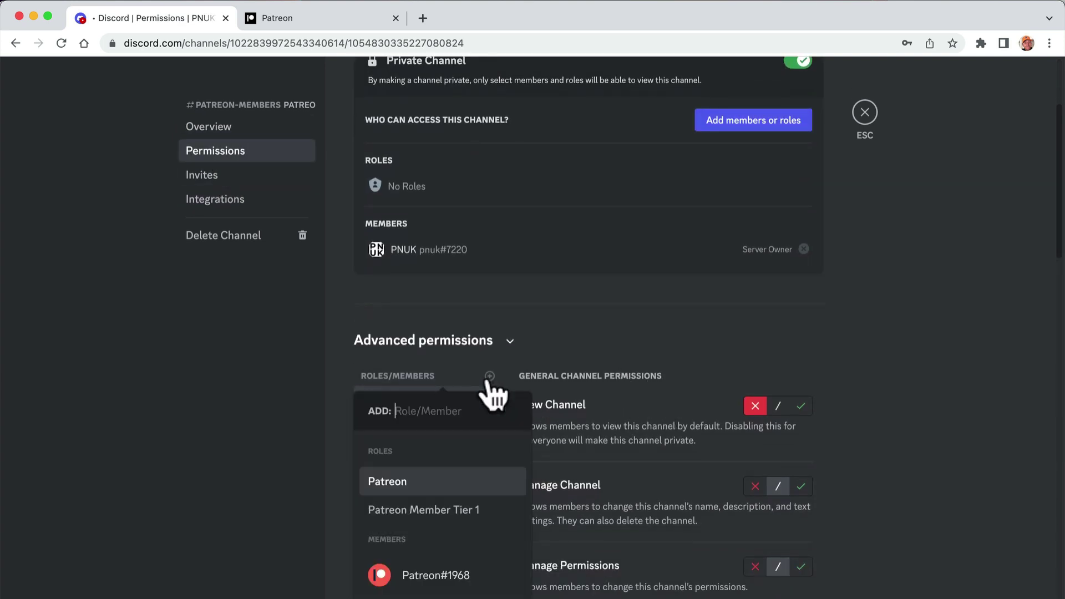
{"action": "left_click", "coordinate": [432, 501]}
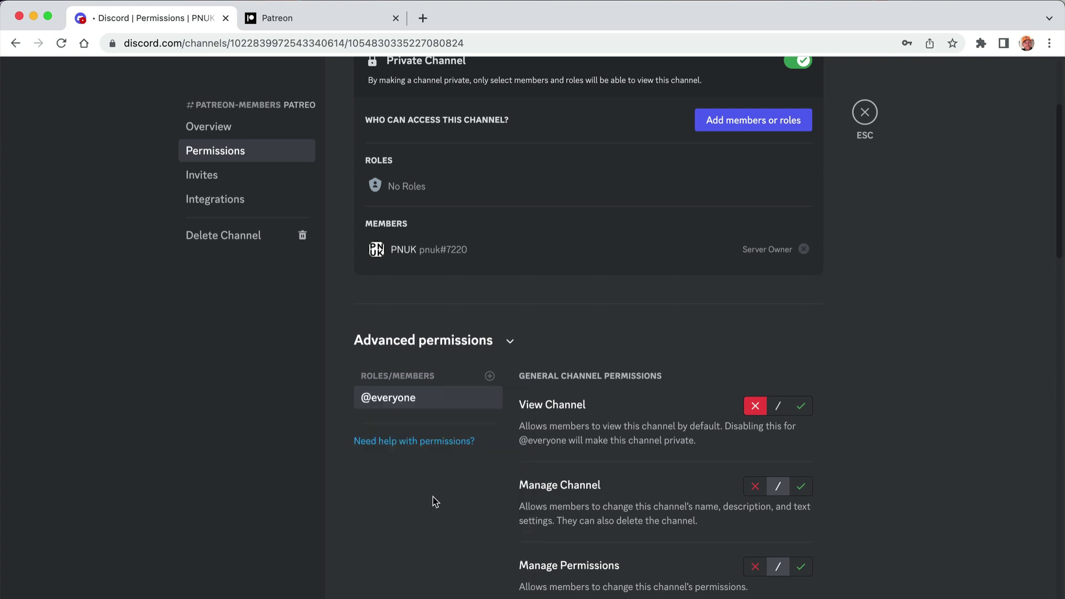
{"action": "left_click", "coordinate": [490, 377]}
{"action": "left_click", "coordinate": [391, 482]}
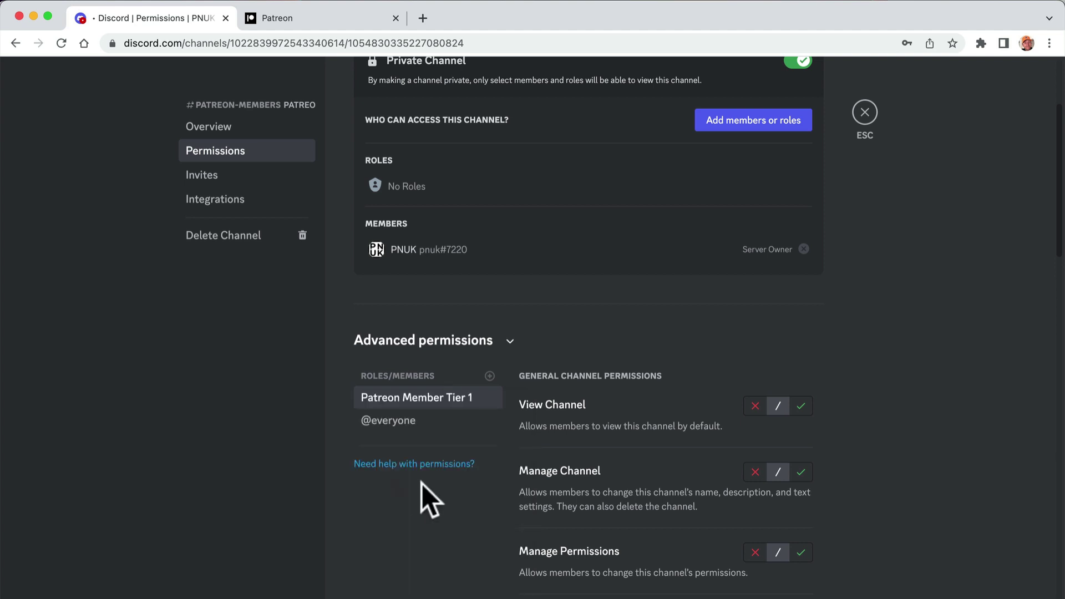
{"action": "scroll", "coordinate": [737, 166], "scroll_direction": "up", "scroll_amount": 3}
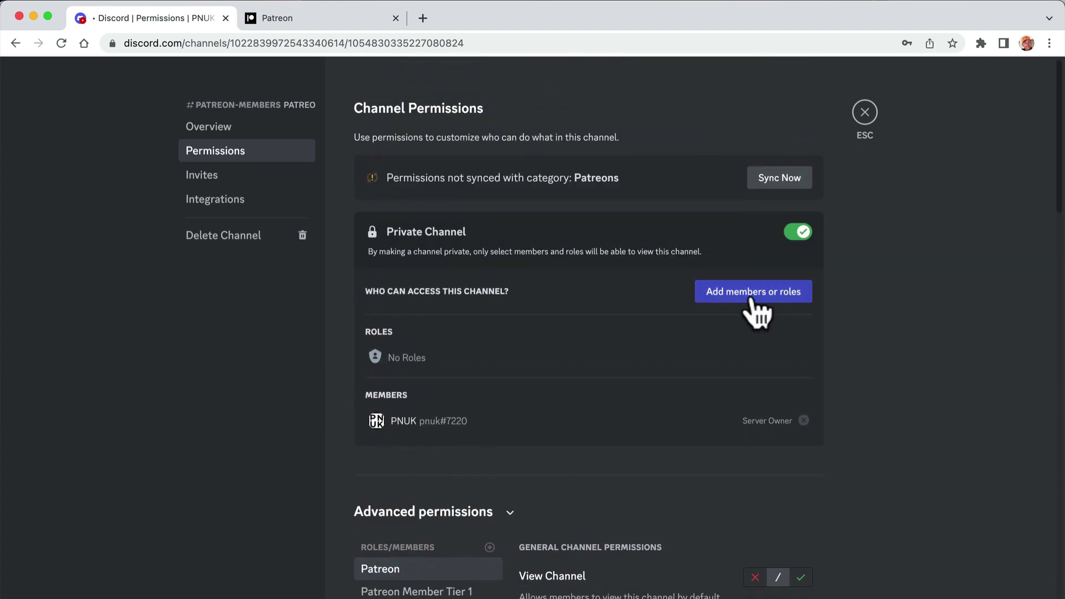
{"action": "scroll", "coordinate": [743, 307], "scroll_direction": "down", "scroll_amount": 7}
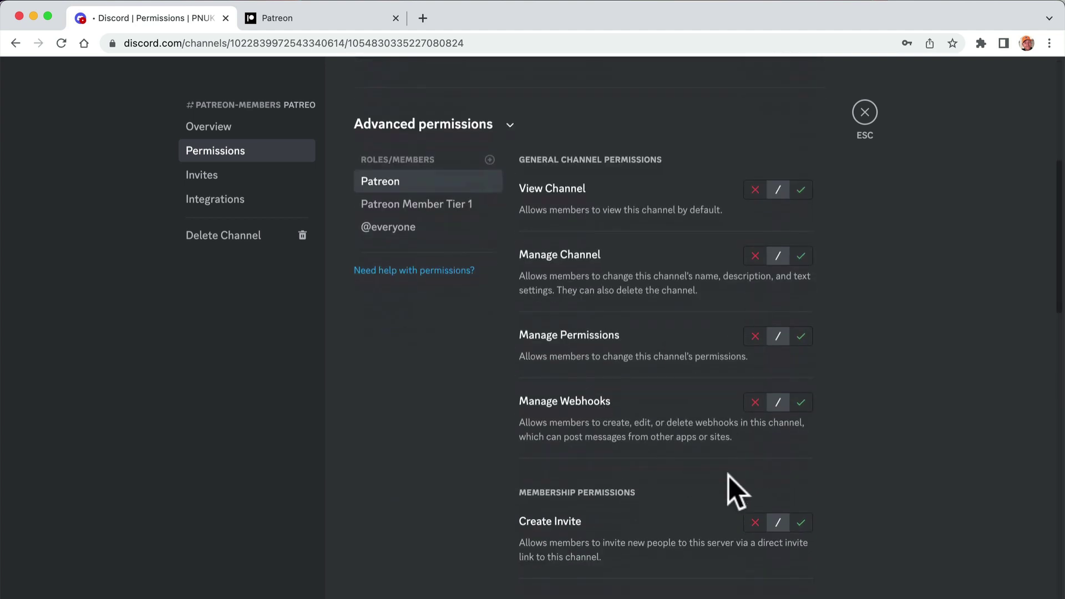
{"action": "scroll", "coordinate": [728, 476], "scroll_direction": "down", "scroll_amount": 15}
{"action": "scroll", "coordinate": [684, 542], "scroll_direction": "up", "scroll_amount": 20}
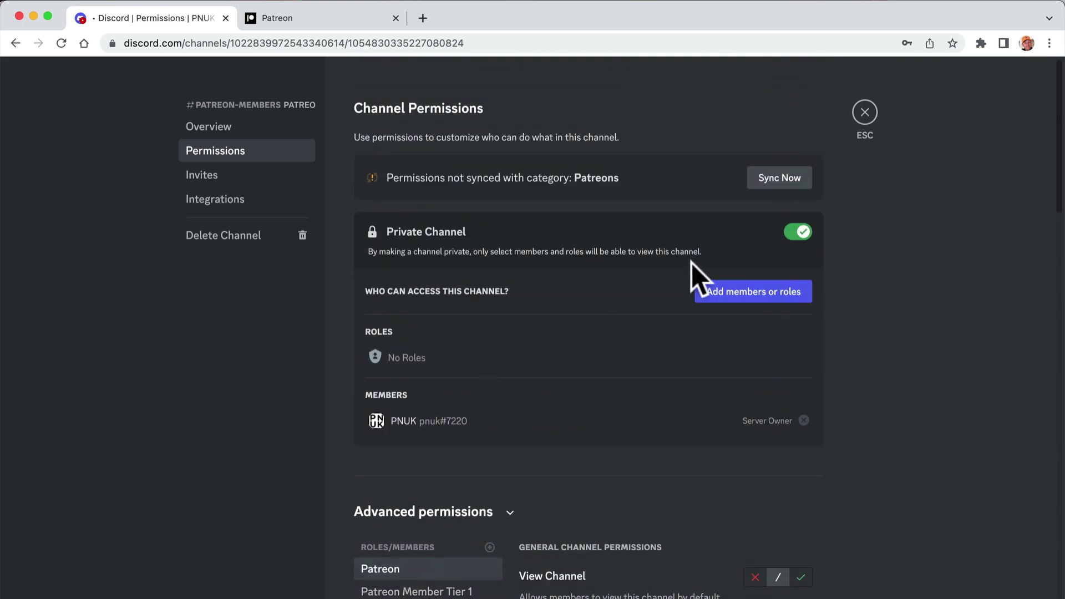
{"action": "scroll", "coordinate": [964, 422], "scroll_direction": "down", "scroll_amount": 15}
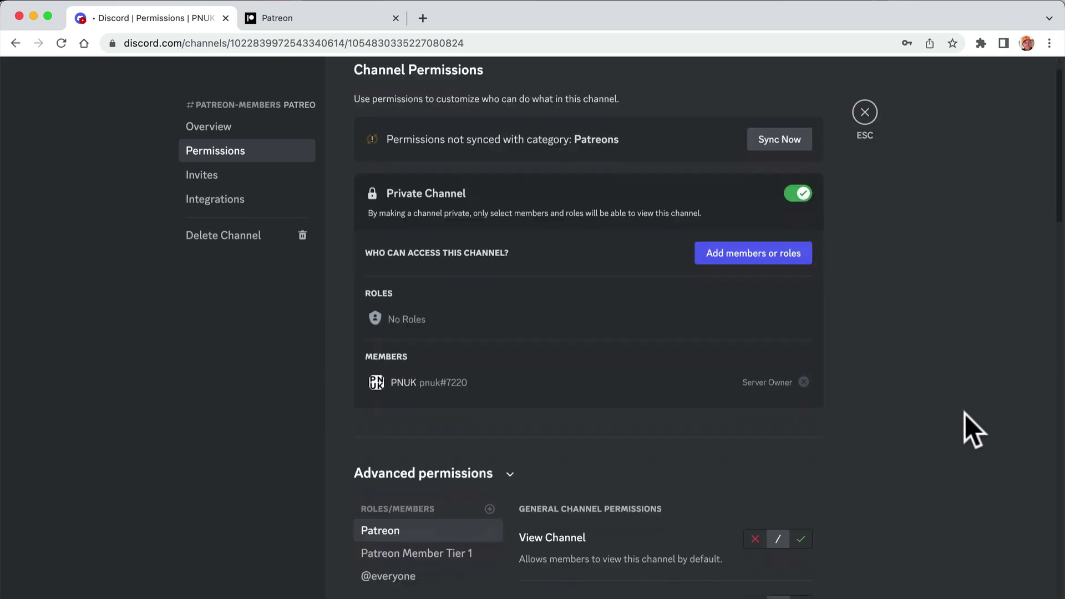
{"action": "scroll", "coordinate": [964, 421], "scroll_direction": "up", "scroll_amount": 10}
{"action": "scroll", "coordinate": [915, 283], "scroll_direction": "up", "scroll_amount": 3}
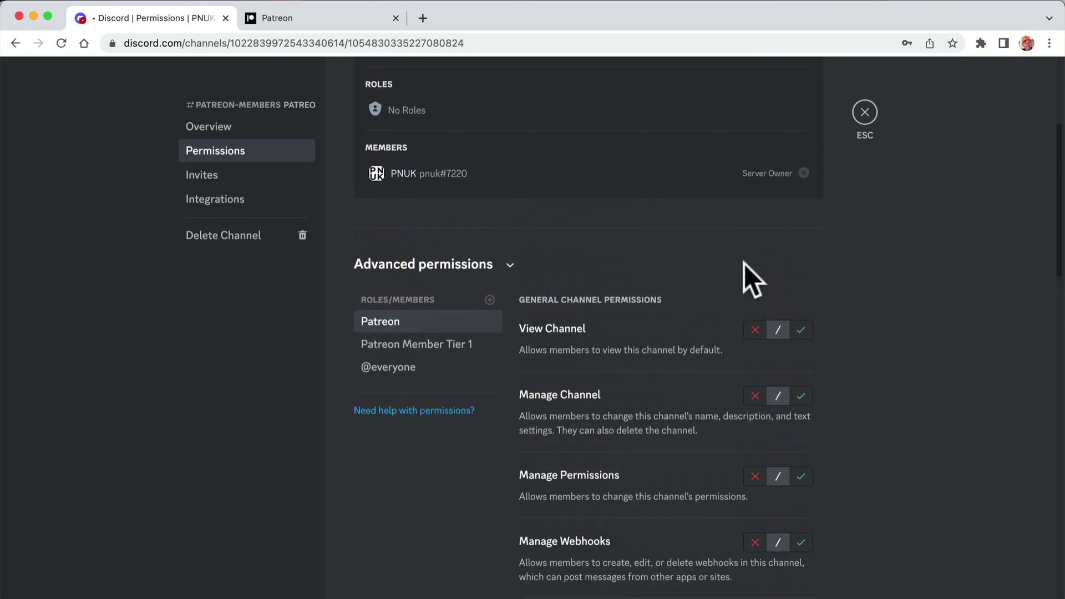
- Allow View Channel for both roles and Manage Channel for Patreon Member Tier 1
{"action": "left_click", "coordinate": [428, 345]}
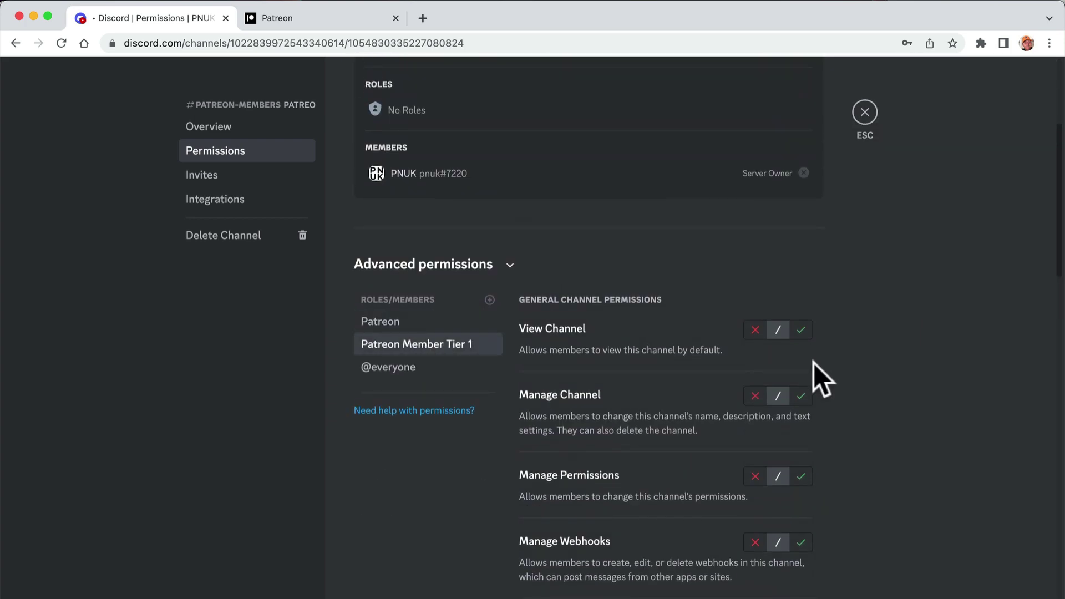
{"action": "left_click", "coordinate": [803, 332]}
{"action": "left_click", "coordinate": [433, 325]}
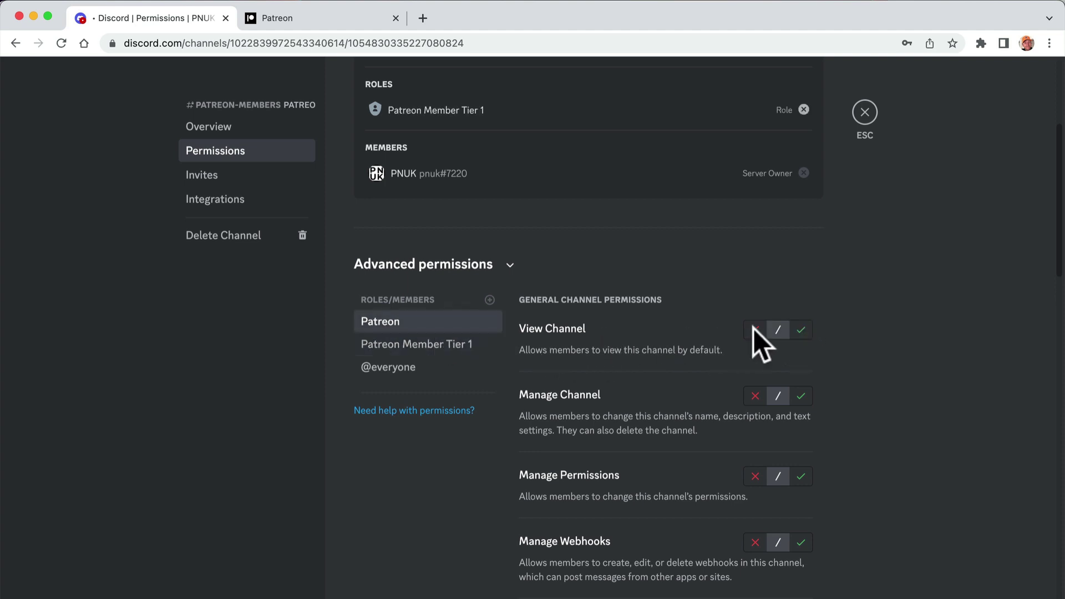
{"action": "left_click", "coordinate": [801, 330]}
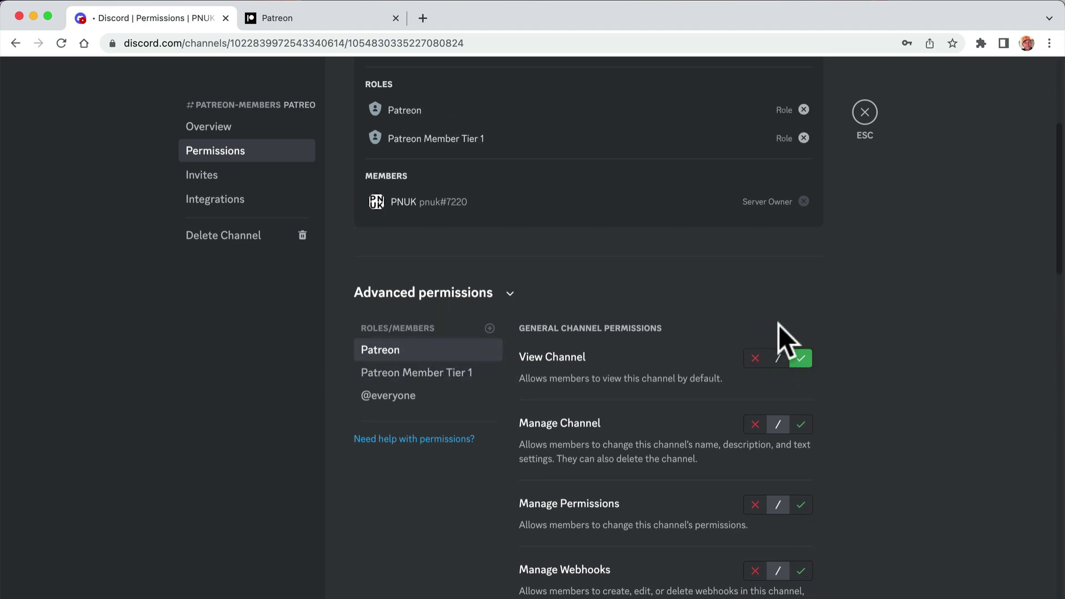
{"action": "left_click", "coordinate": [427, 372]}
{"action": "left_click", "coordinate": [803, 426]}
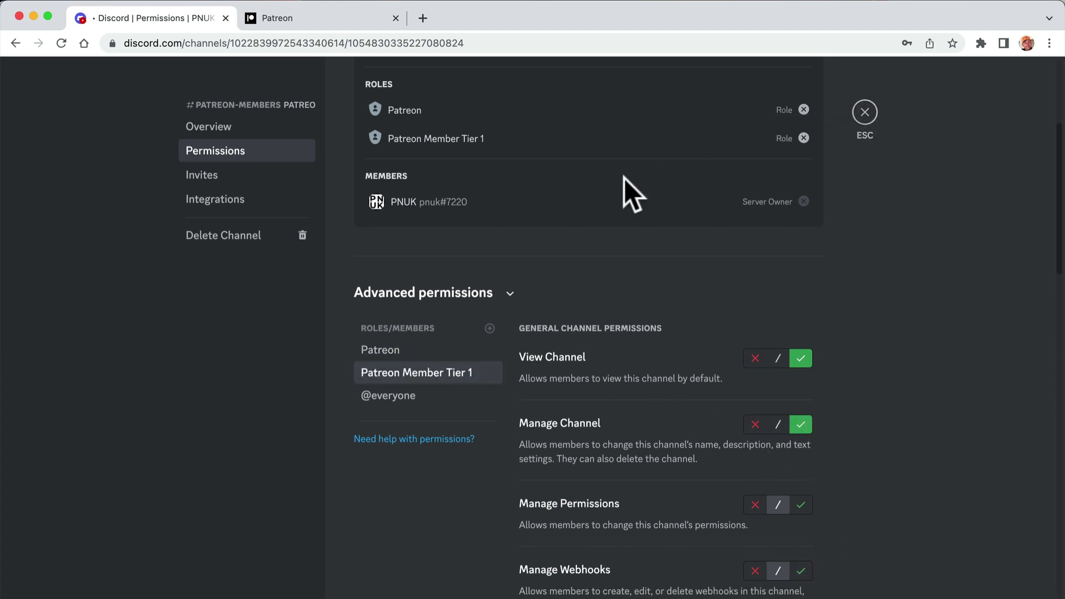
{"action": "left_click", "coordinate": [867, 111]}
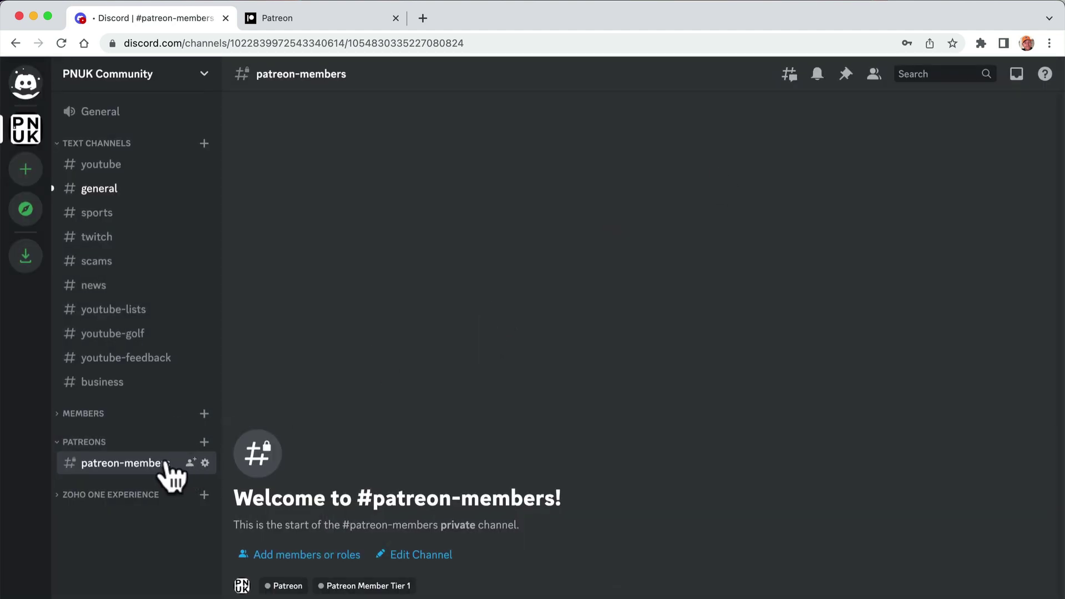
- Collapse the PATREONS category in the channel list
{"action": "left_click", "coordinate": [155, 442]}
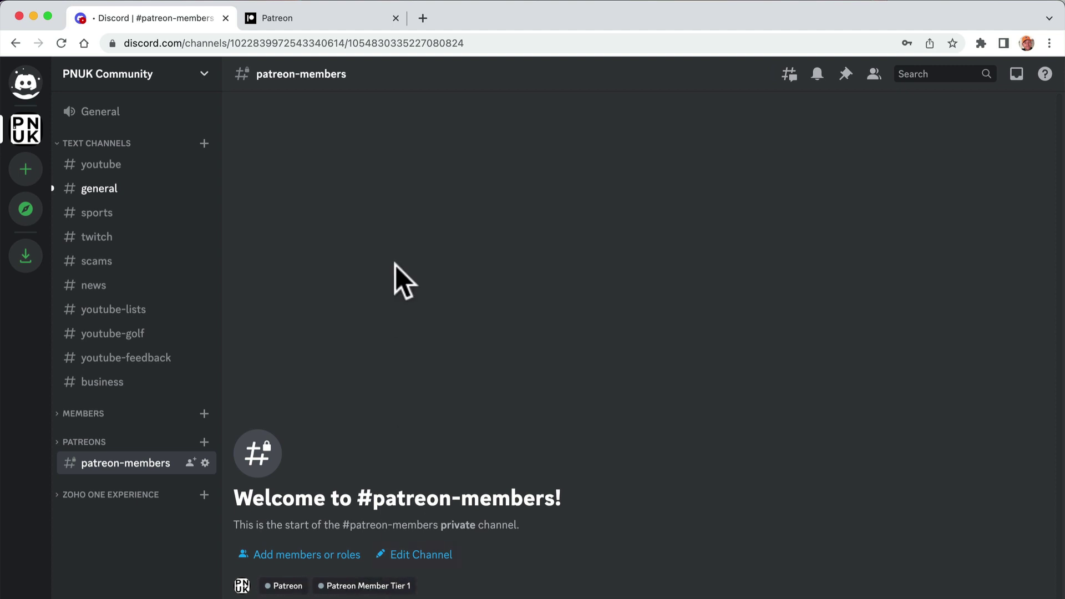
- On the Patreon tier page, reload to refresh the available Discord roles
{"action": "left_click", "coordinate": [332, 20]}
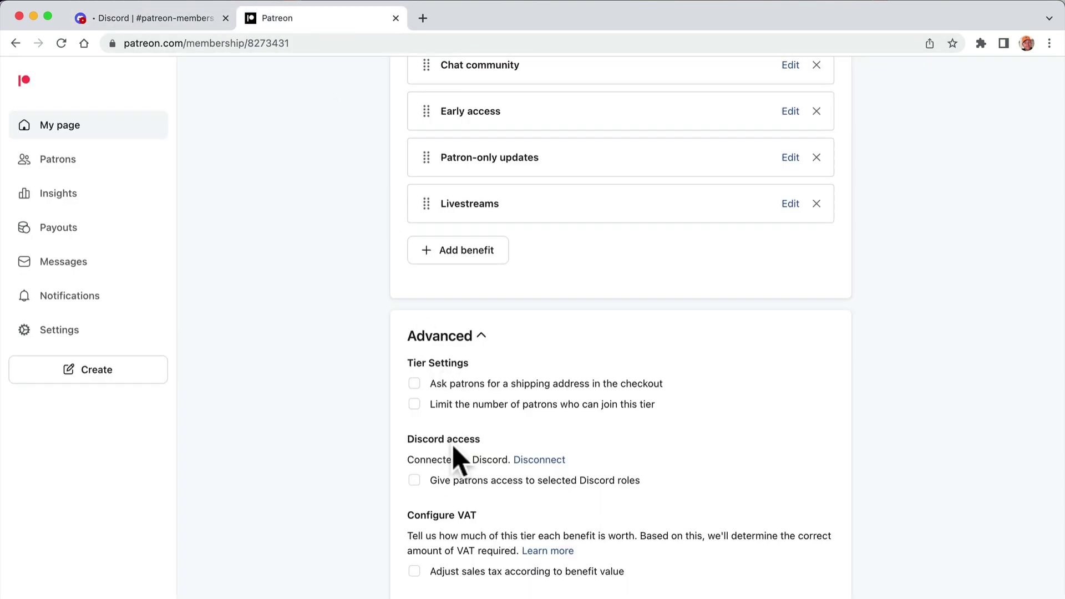
{"action": "left_click", "coordinate": [476, 482]}
{"action": "left_click", "coordinate": [492, 502]}
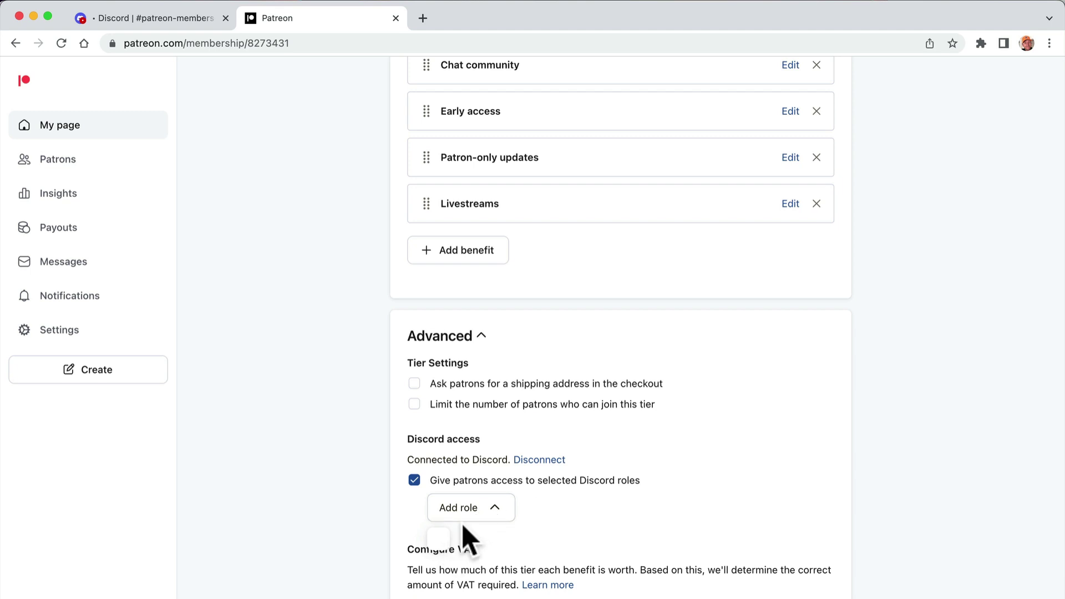
{"action": "left_click", "coordinate": [61, 43]}
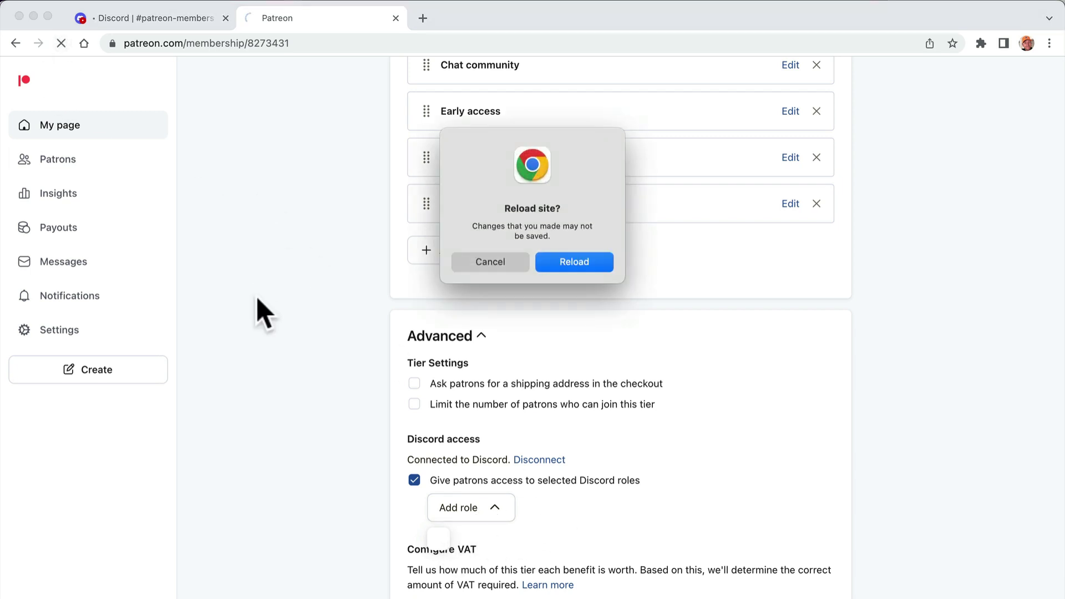
{"action": "left_click", "coordinate": [549, 263]}
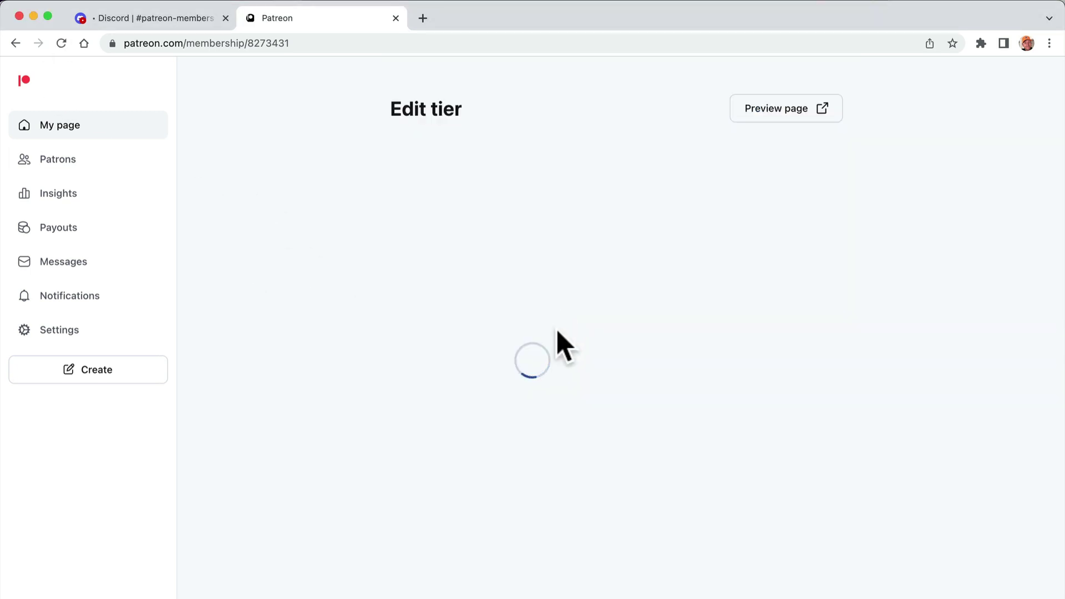
- Enable Discord role access and grant the tier the Patreon Member Tier 1 role
{"action": "scroll", "coordinate": [534, 518], "scroll_direction": "down", "scroll_amount": 7}
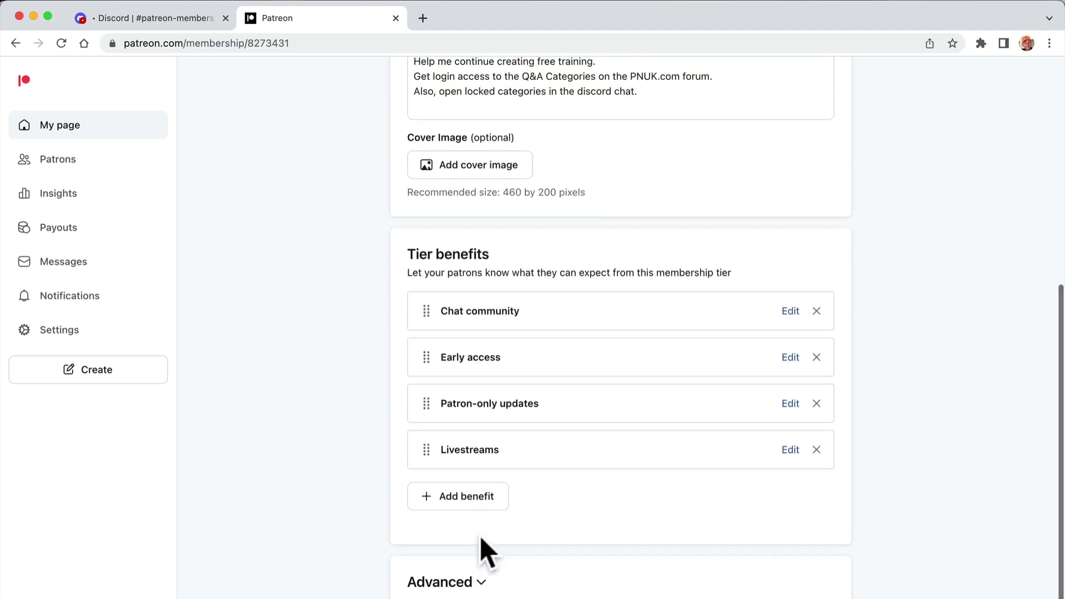
{"action": "left_click", "coordinate": [499, 577]}
{"action": "scroll", "coordinate": [507, 577], "scroll_direction": "down", "scroll_amount": 5}
{"action": "left_click", "coordinate": [447, 476]}
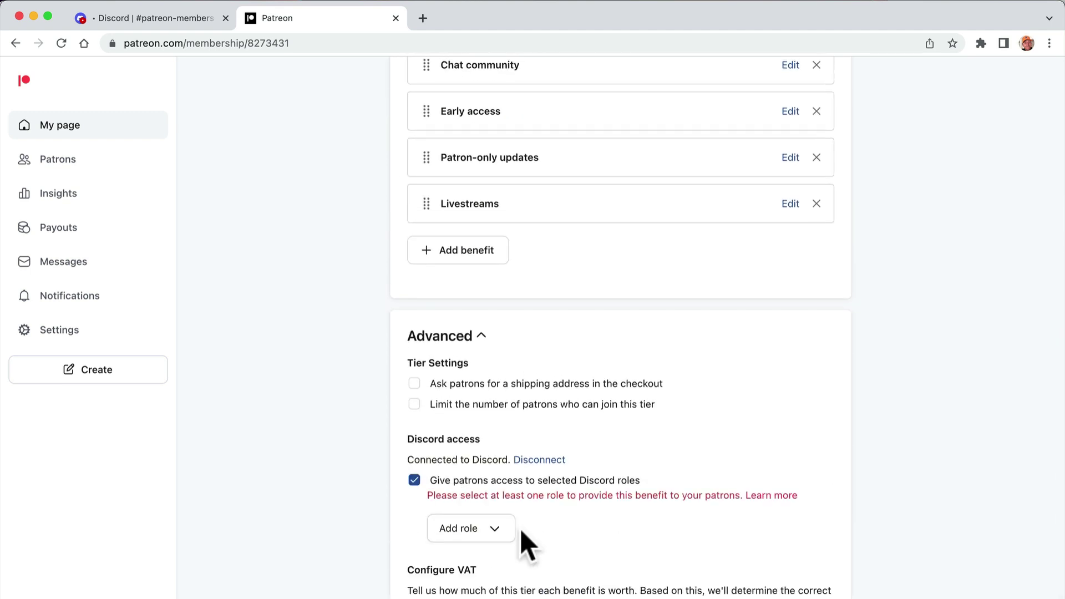
{"action": "left_click", "coordinate": [502, 529]}
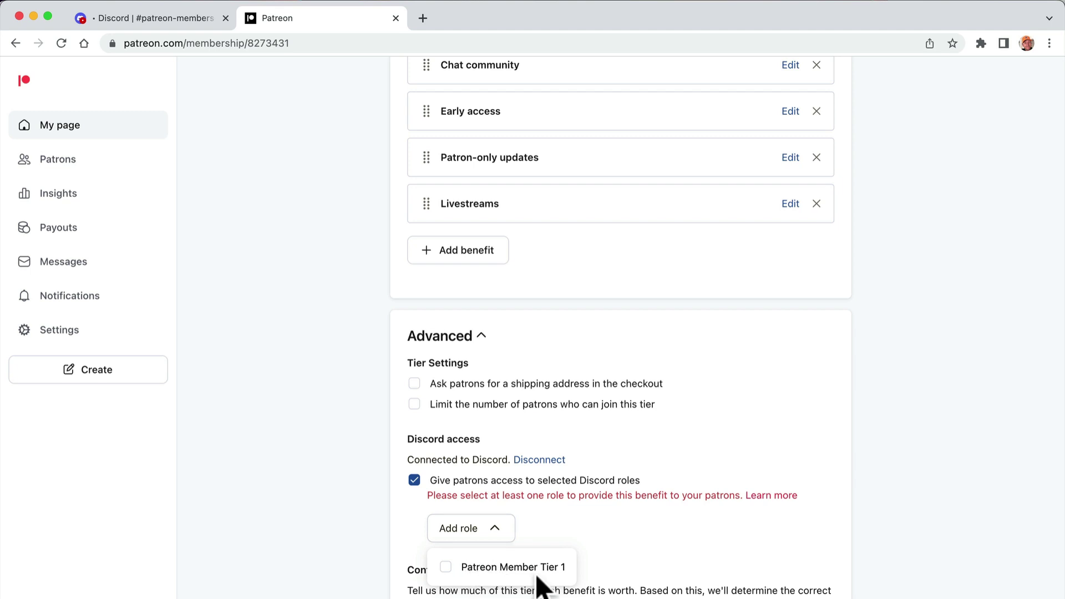
{"action": "left_click", "coordinate": [491, 568]}
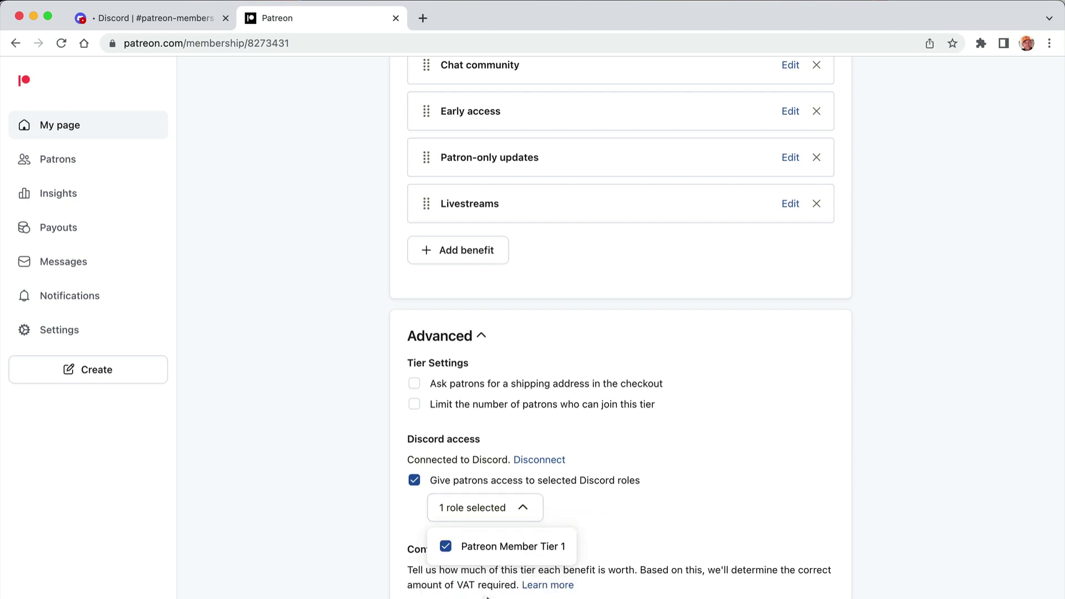
{"action": "key", "text": "Escape"}
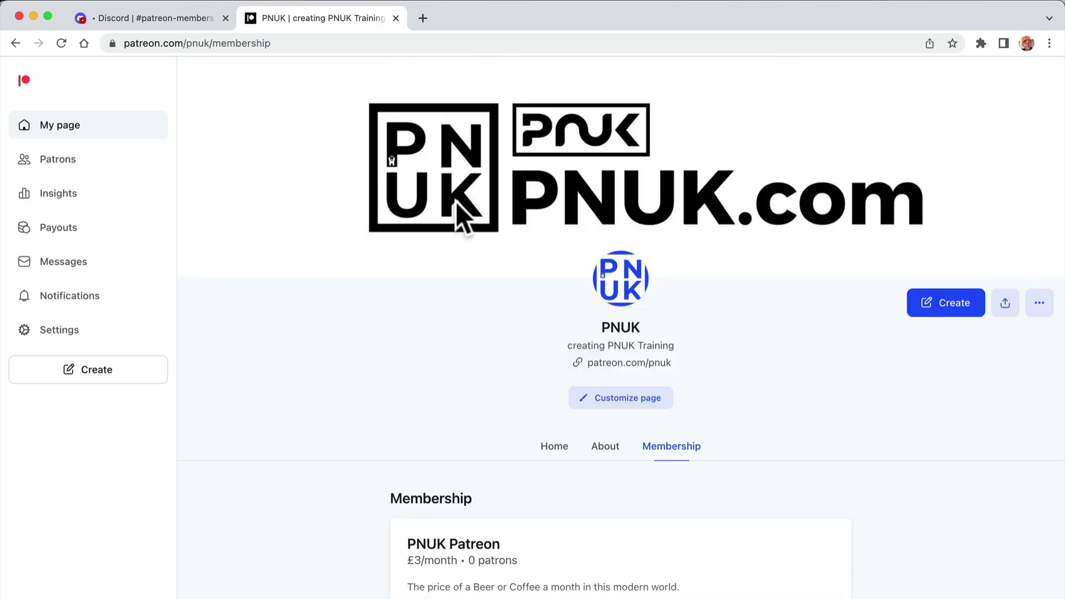
{"action": "scroll", "coordinate": [460, 215], "scroll_direction": "down", "scroll_amount": 5}
{"action": "scroll", "coordinate": [437, 345], "scroll_direction": "up", "scroll_amount": 1}
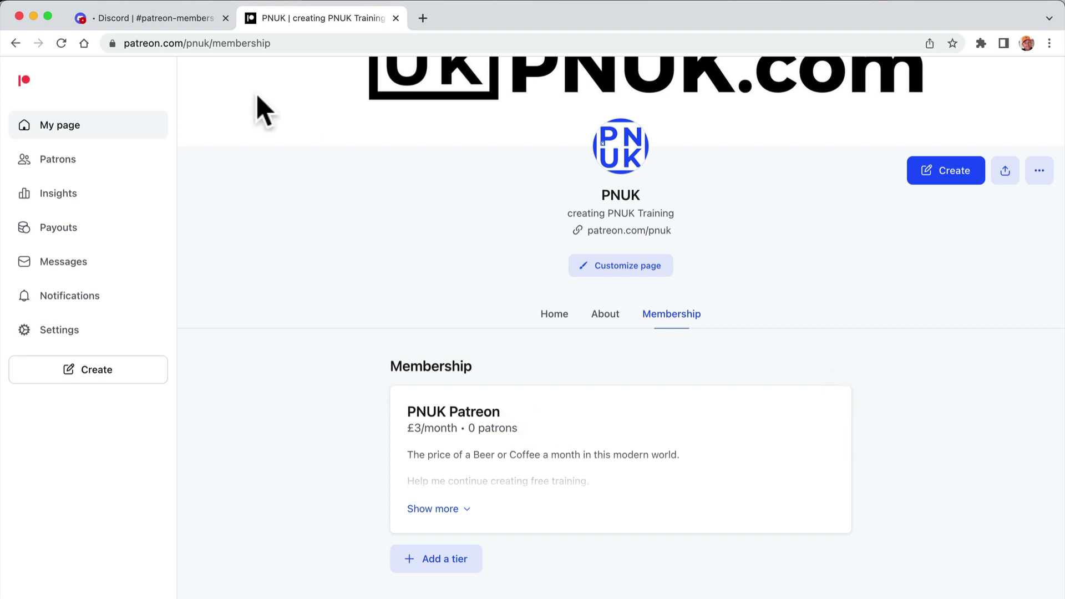
{"action": "left_click", "coordinate": [172, 21]}
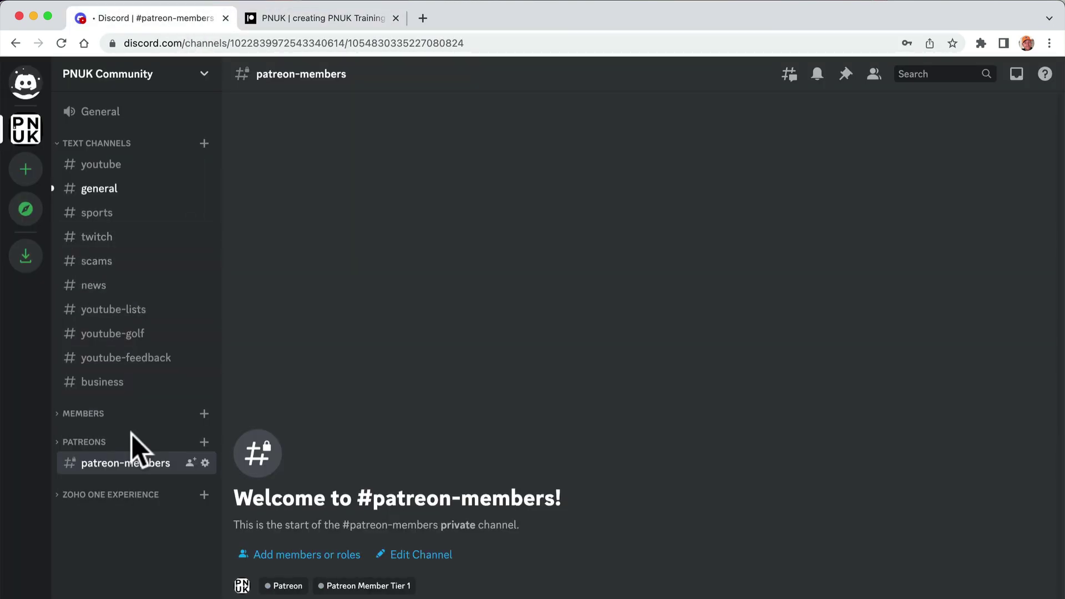
- Add a patreon-vip text channel under PATREONS and expand the category
{"action": "left_click", "coordinate": [204, 442]}
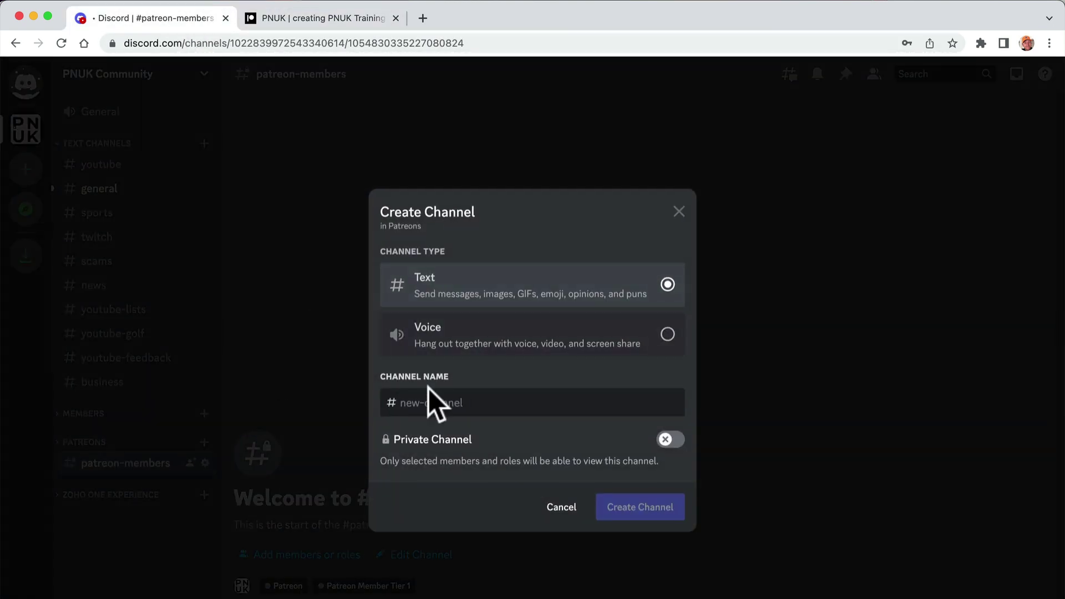
{"action": "type", "text": "patreon-vip"}
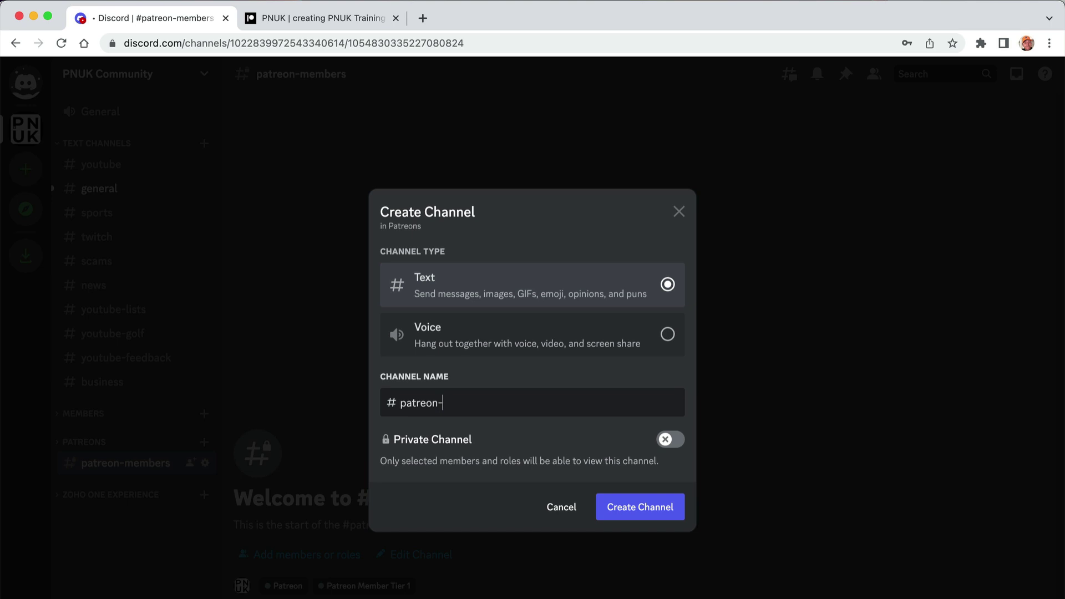
{"action": "left_click", "coordinate": [623, 517]}
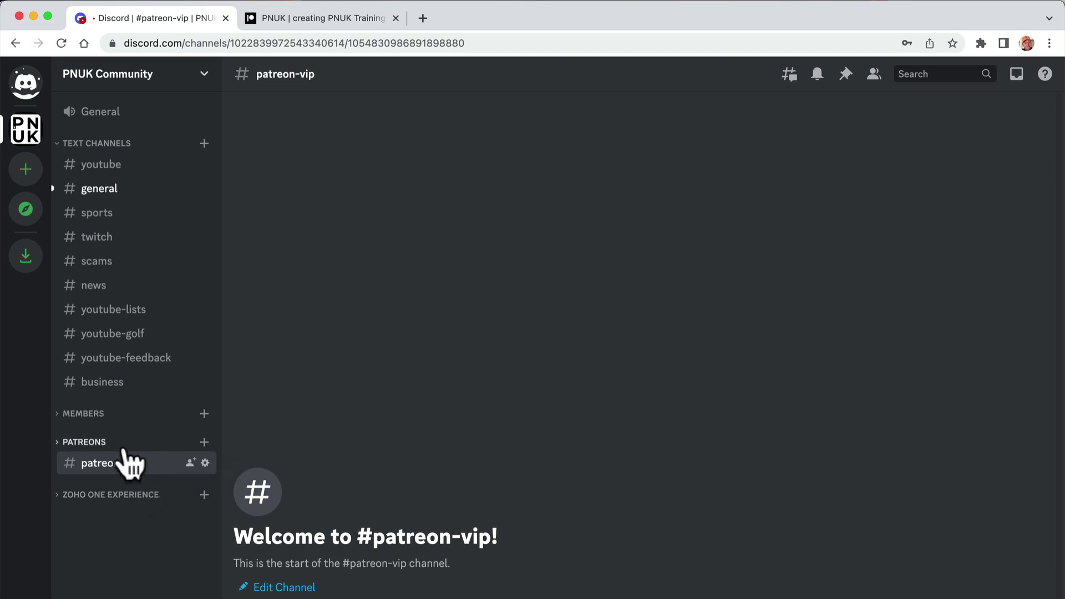
{"action": "left_click", "coordinate": [124, 443]}
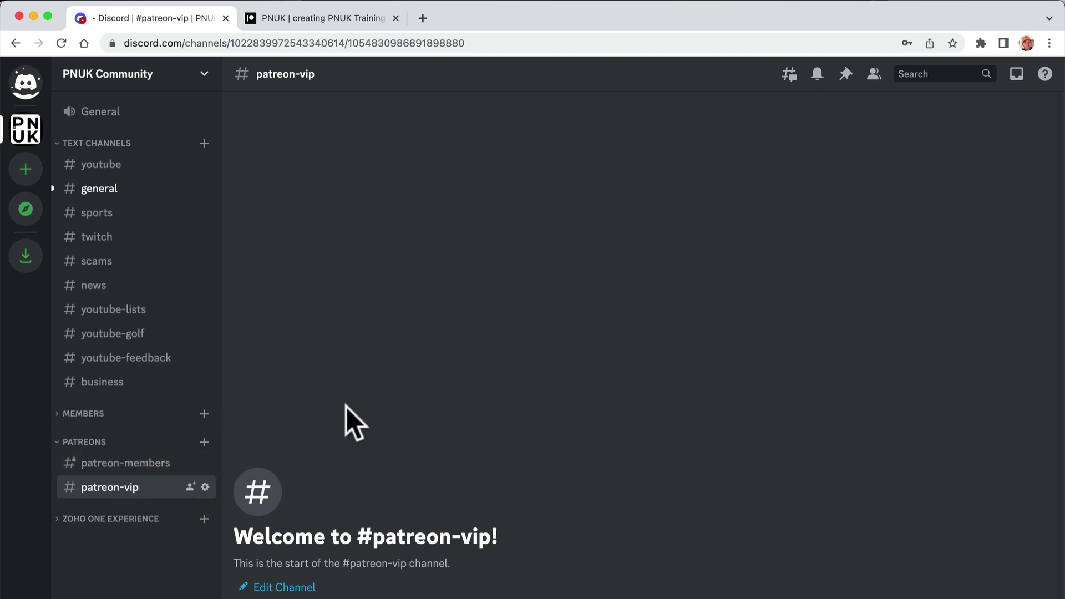
- Start a new Patreon tier priced £10 with a description and the name VIP Member
{"action": "left_click", "coordinate": [337, 20]}
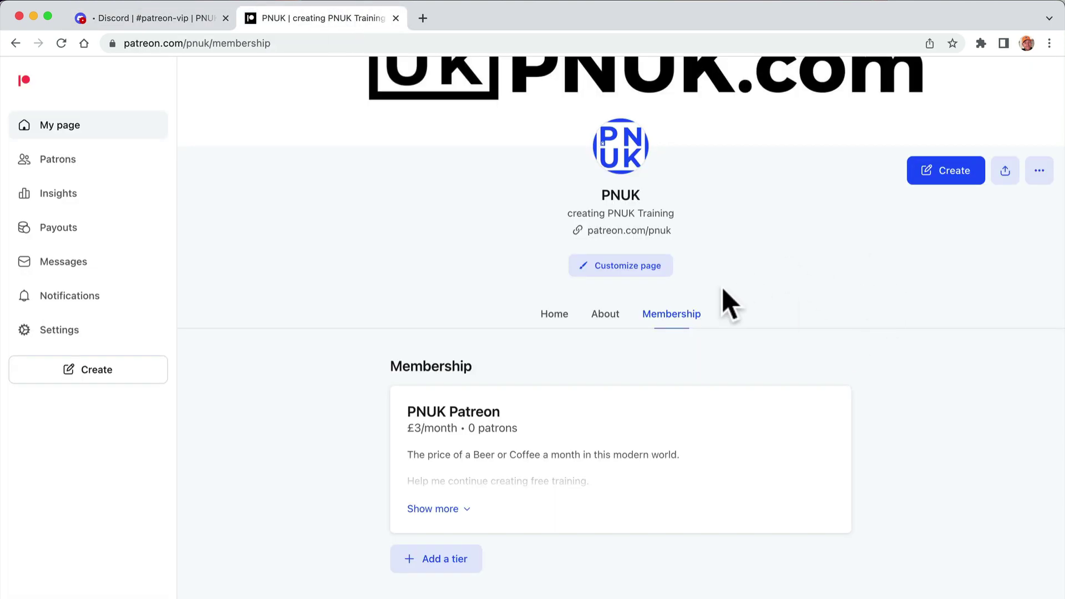
{"action": "left_click", "coordinate": [455, 560]}
{"action": "left_click", "coordinate": [473, 275]}
{"action": "type", "text": "10"}
{"action": "left_click", "coordinate": [450, 419]}
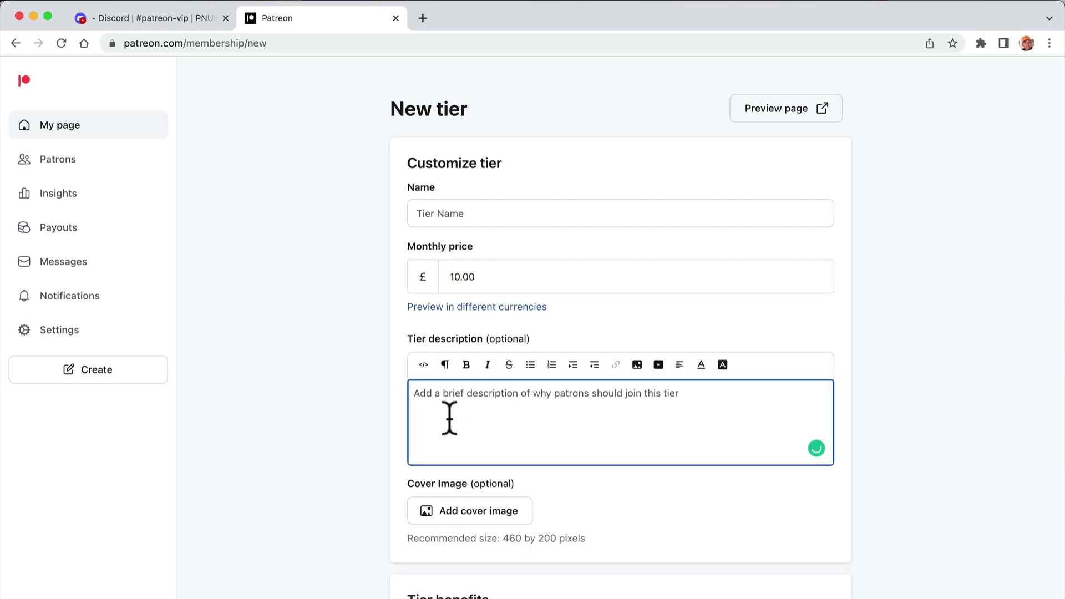
{"action": "type", "text": "VIP Member."}
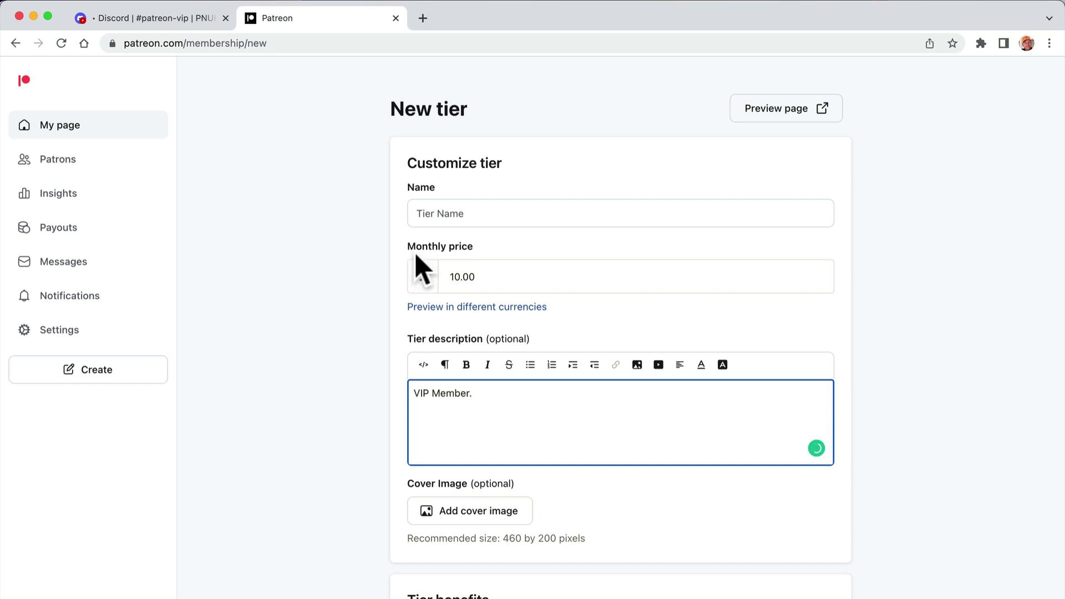
{"action": "left_click", "coordinate": [449, 215]}
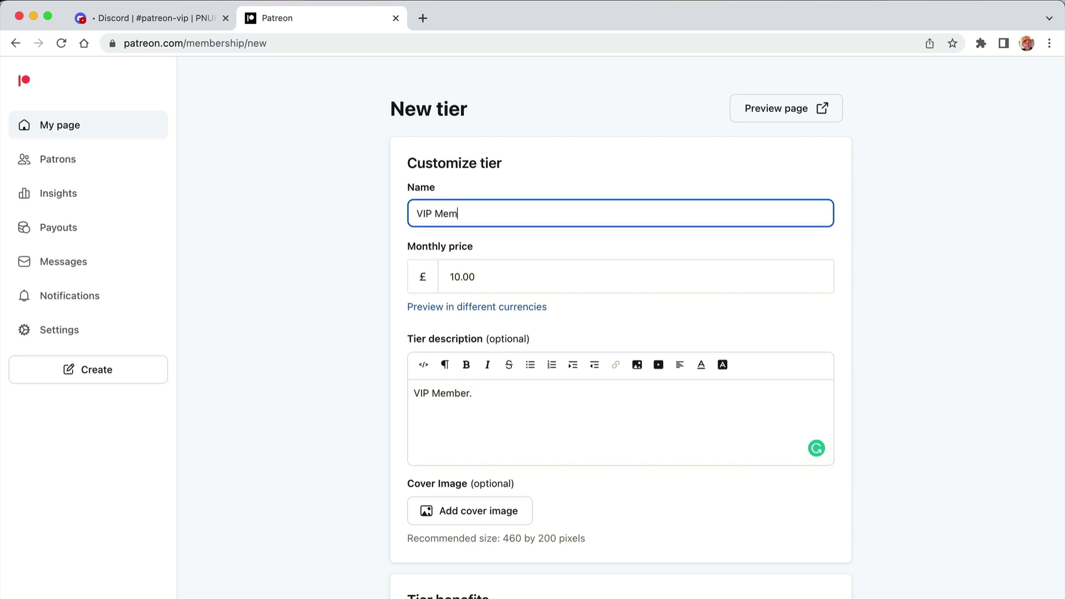
- Enable Discord role access in the tier's advanced settings without picking a role yet
{"action": "scroll", "coordinate": [471, 328], "scroll_direction": "down", "scroll_amount": 5}
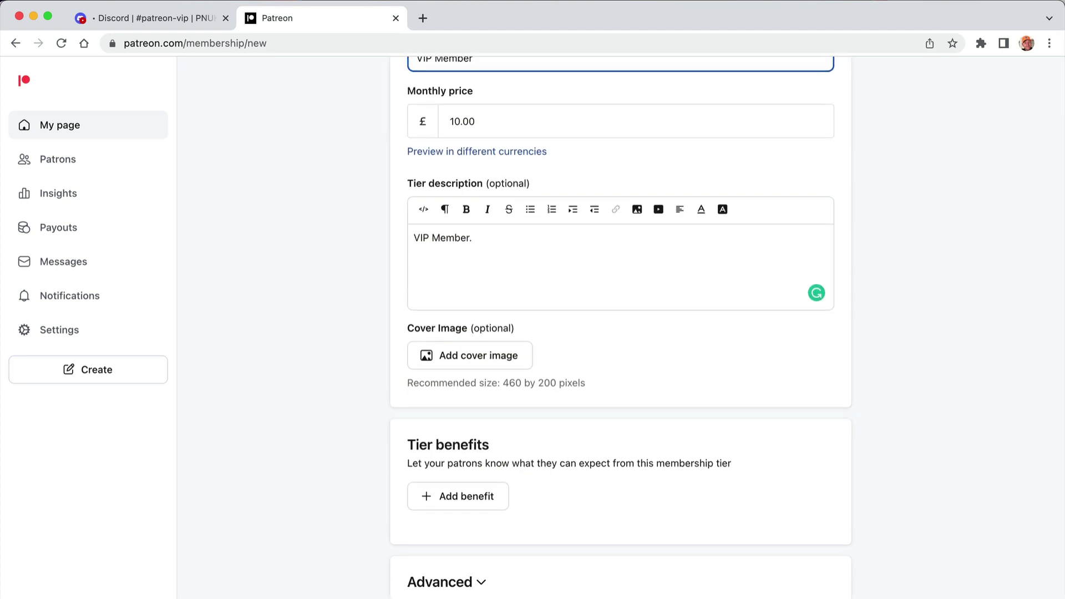
{"action": "left_click", "coordinate": [465, 582]}
{"action": "left_click", "coordinate": [468, 504]}
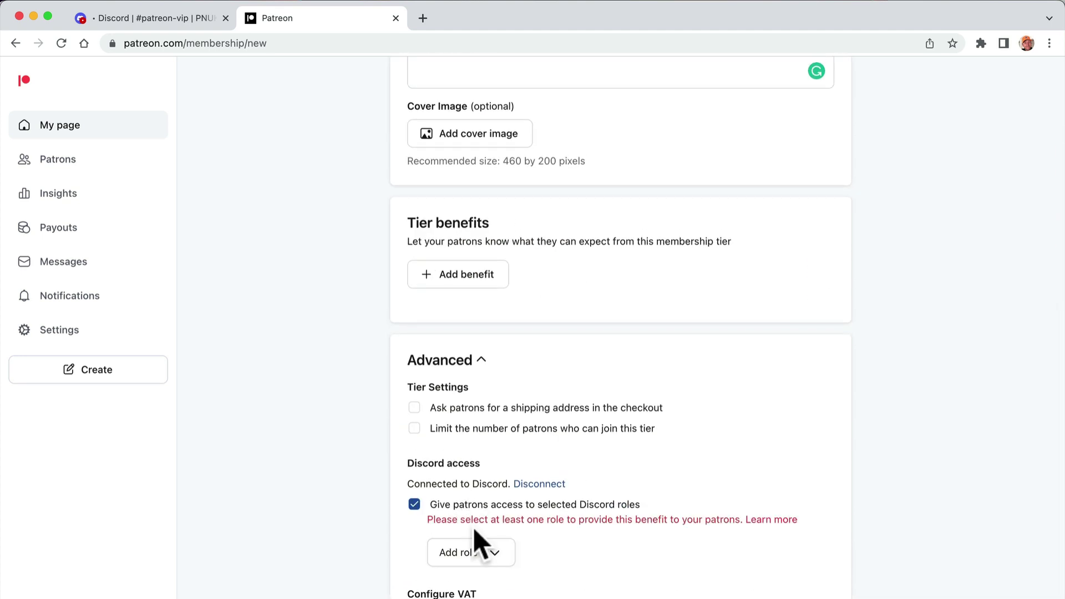
{"action": "left_click", "coordinate": [477, 549]}
{"action": "left_click", "coordinate": [493, 551]}
{"action": "scroll", "coordinate": [392, 501], "scroll_direction": "up", "scroll_amount": 10}
{"action": "left_click", "coordinate": [219, 24]}
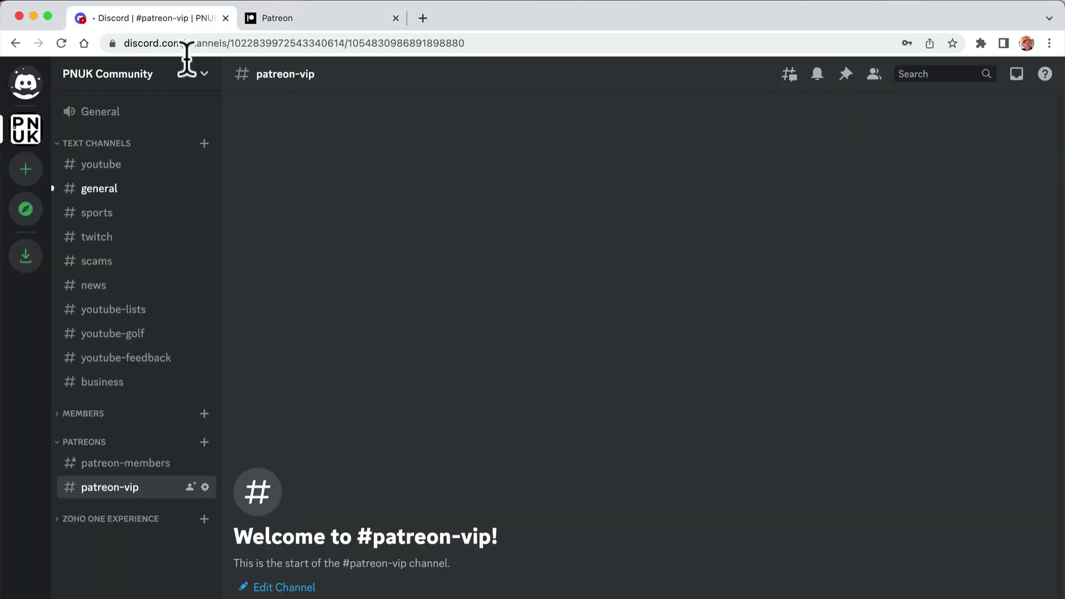
- In Server Settings > Roles, rename the new role to Patreon VIP and give it the yellow colour
{"action": "left_click", "coordinate": [107, 83]}
{"action": "left_click", "coordinate": [134, 167]}
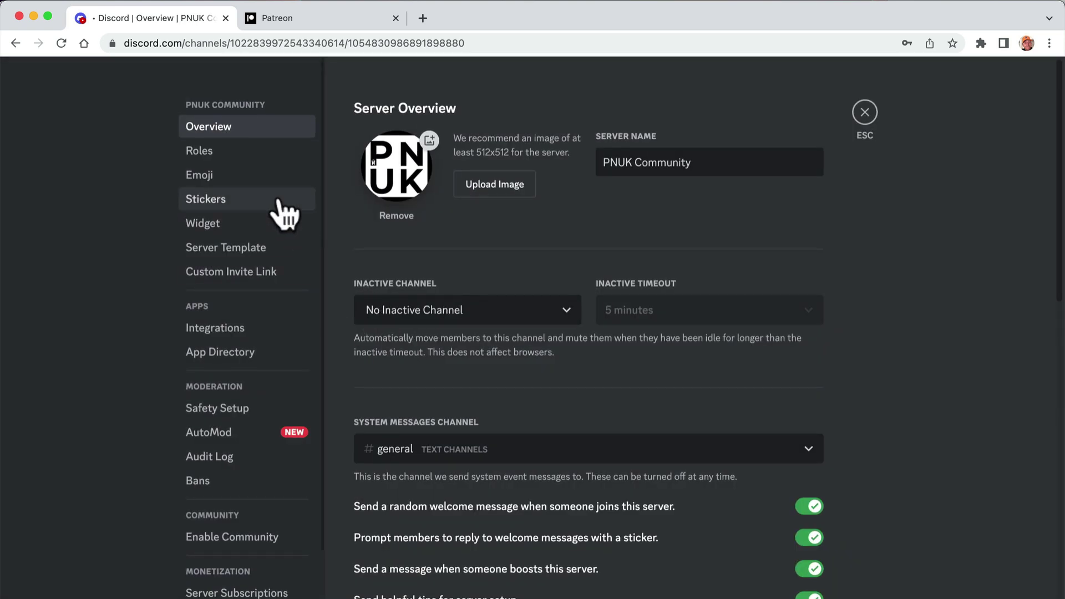
{"action": "left_click", "coordinate": [239, 150]}
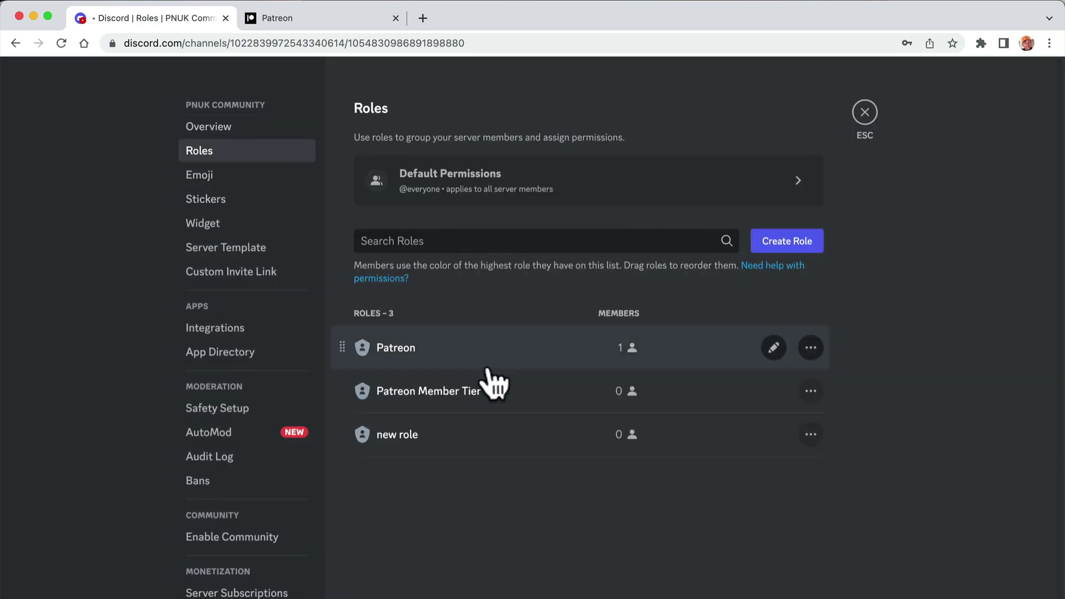
{"action": "left_click", "coordinate": [408, 435]}
{"action": "triple_click", "coordinate": [544, 214]}
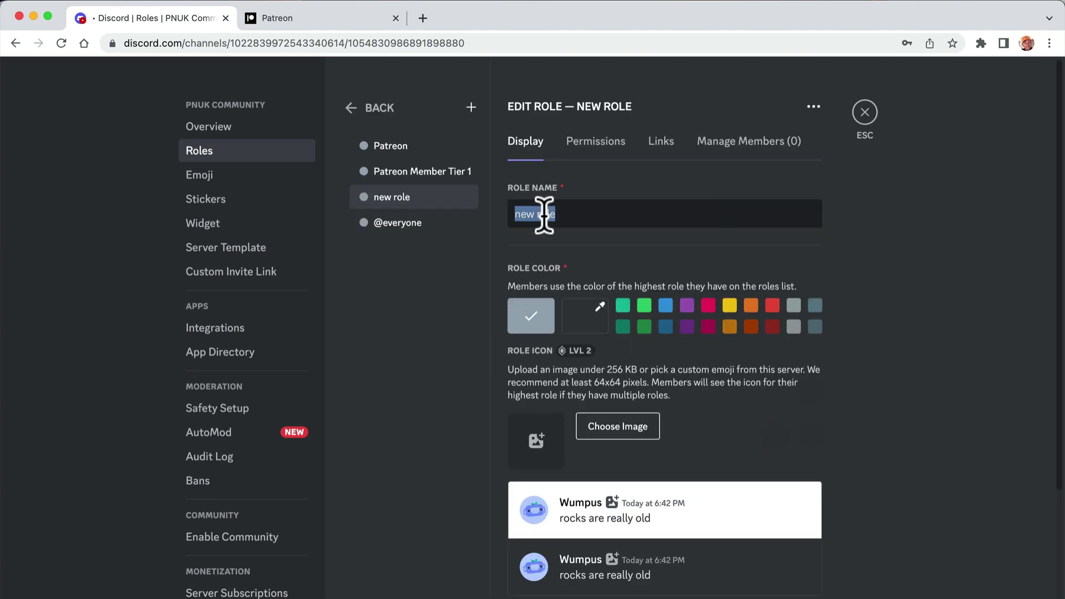
{"action": "type", "text": "Patreon VIP"}
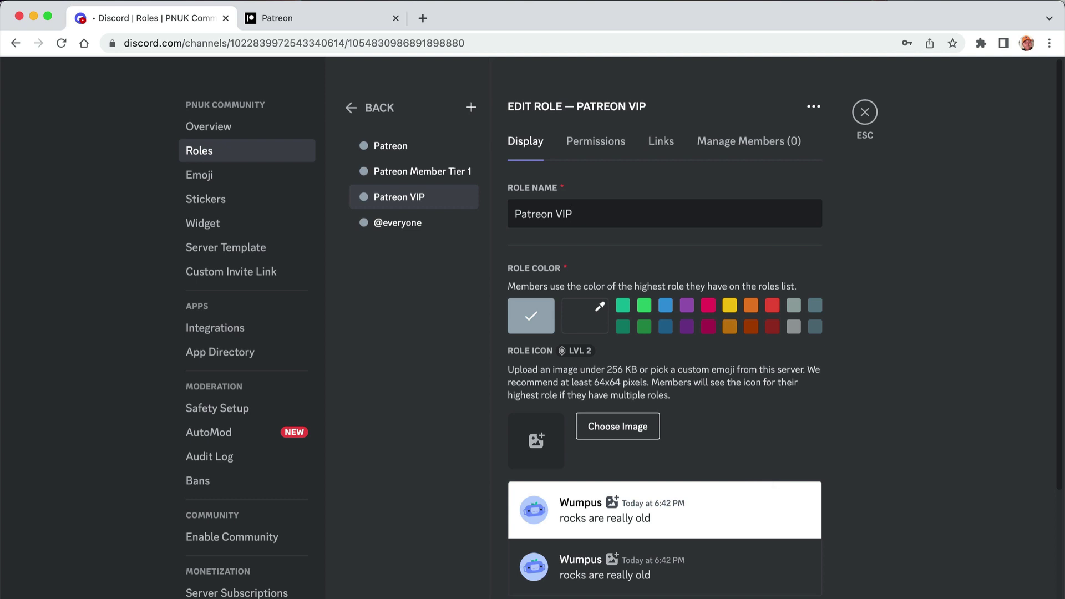
{"action": "left_click", "coordinate": [729, 306]}
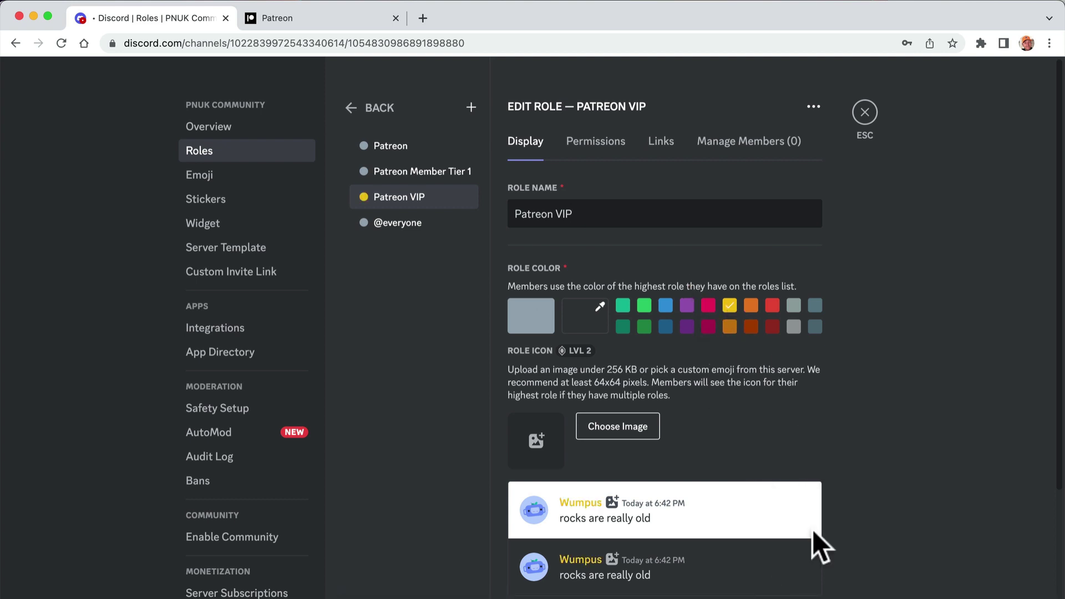
{"action": "left_click", "coordinate": [866, 118]}
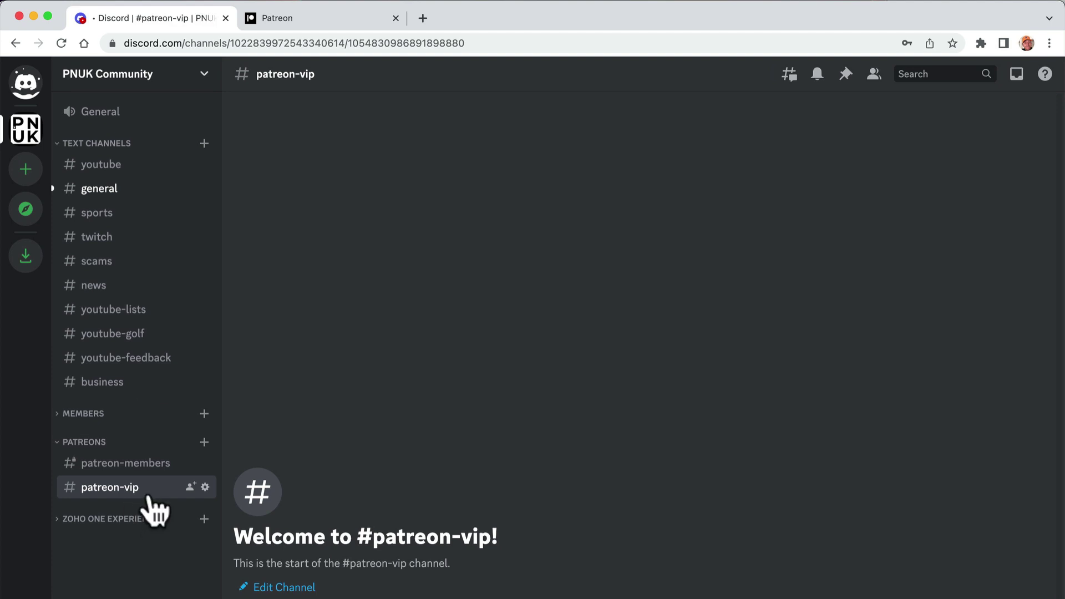
{"action": "left_click", "coordinate": [206, 488]}
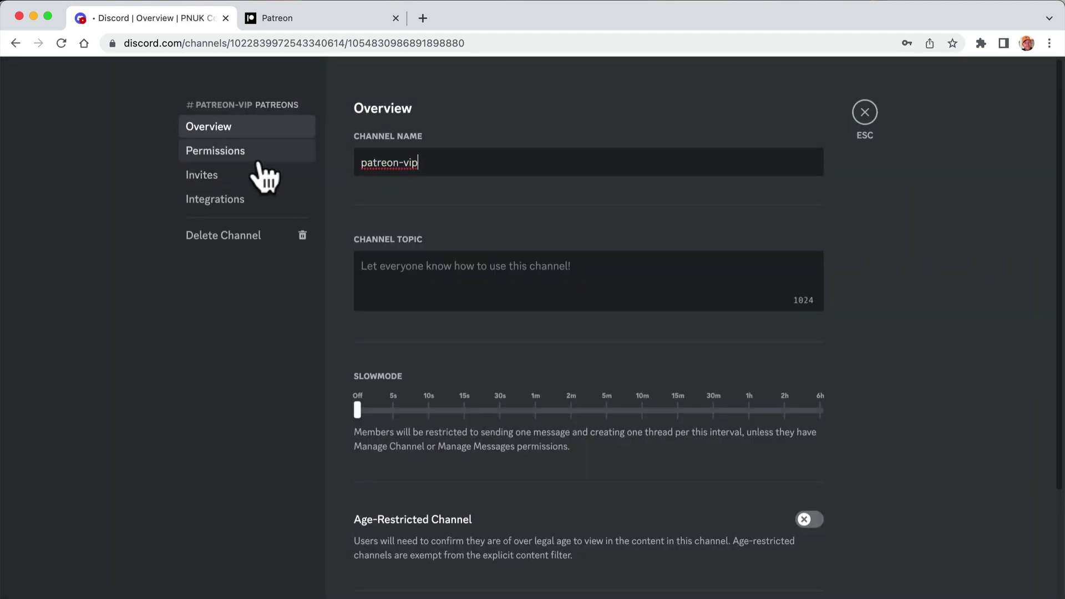
{"action": "left_click", "coordinate": [243, 154]}
{"action": "left_click", "coordinate": [755, 392]}
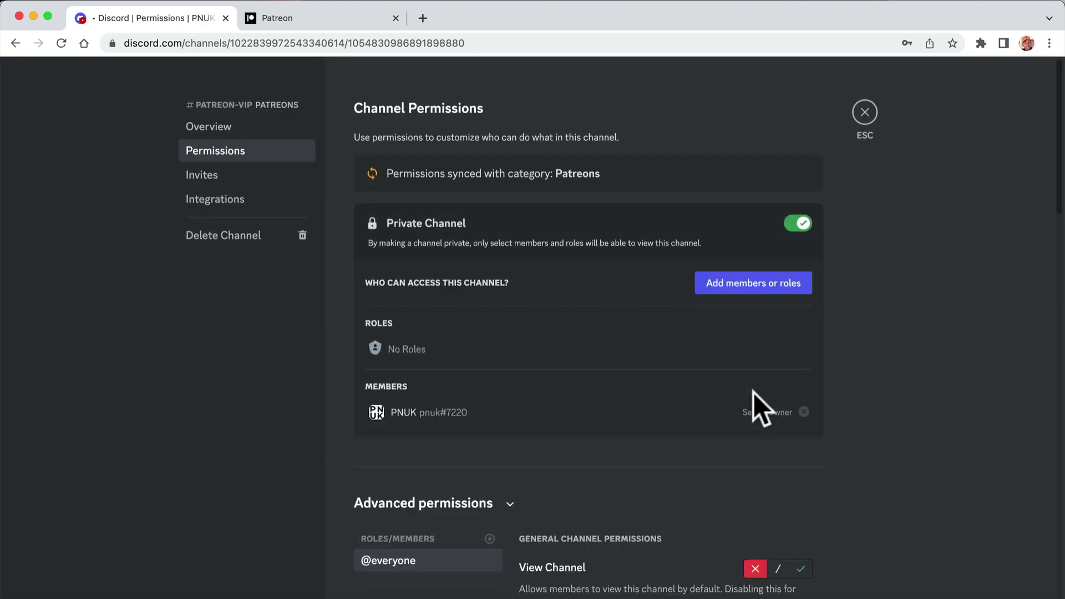
{"action": "left_click", "coordinate": [490, 548]}
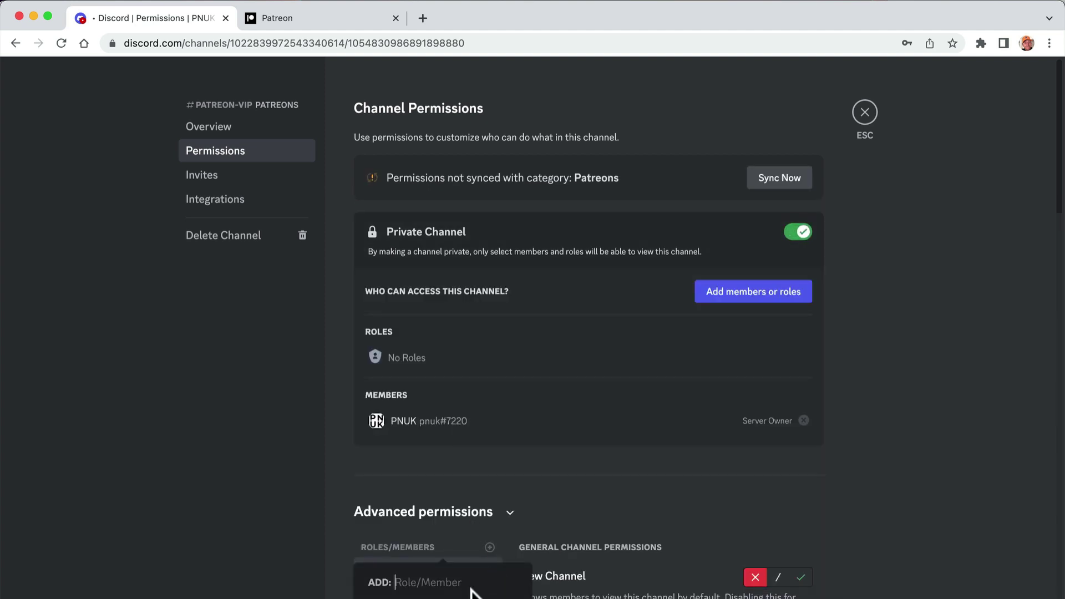
{"action": "scroll", "coordinate": [381, 575], "scroll_direction": "down", "scroll_amount": 7}
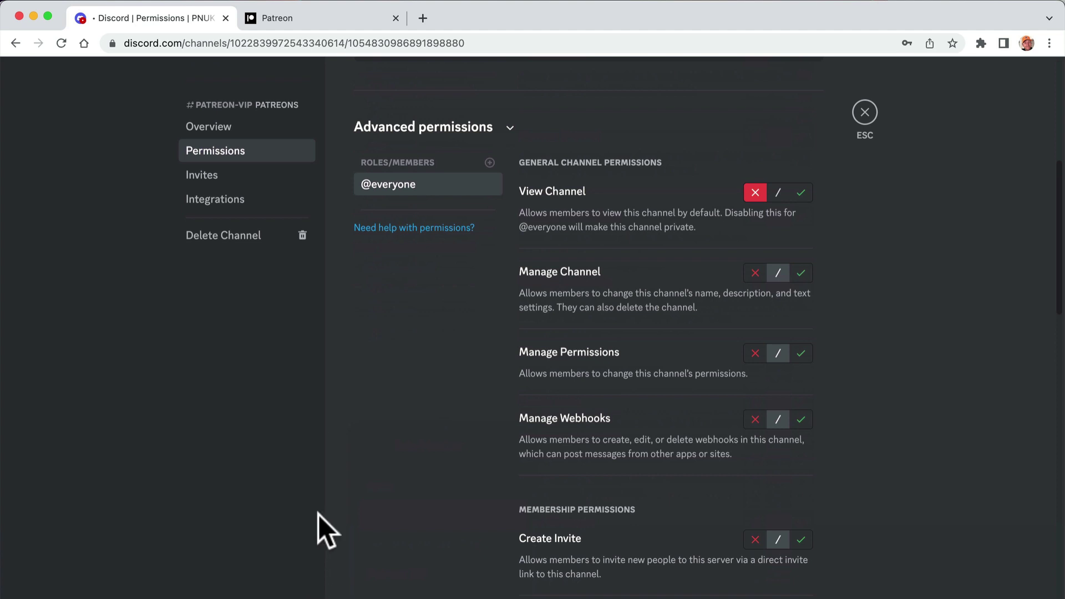
{"action": "left_click", "coordinate": [490, 163]}
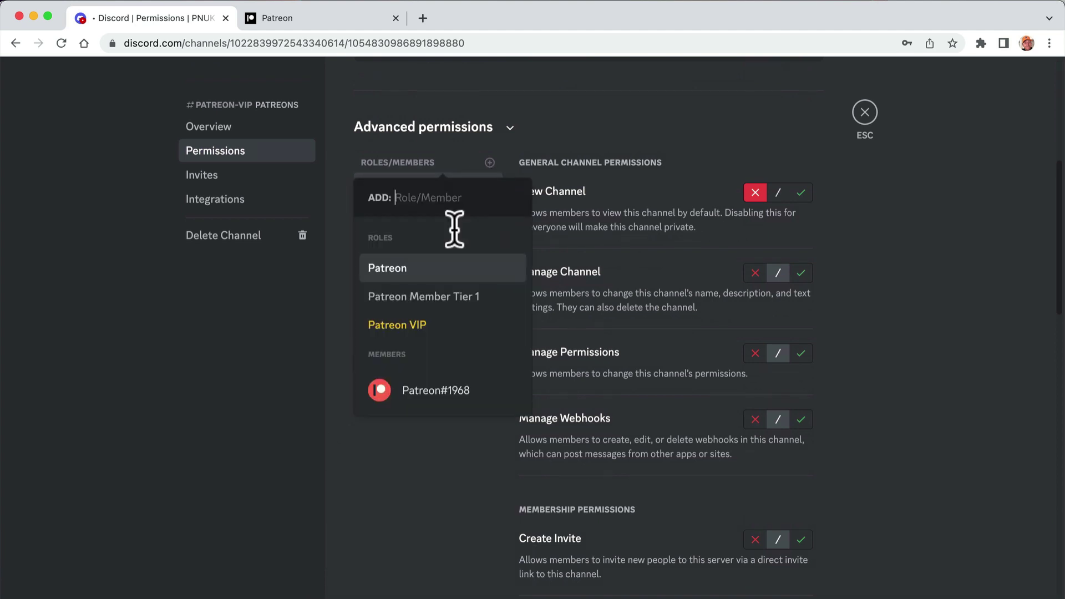
{"action": "left_click", "coordinate": [433, 299]}
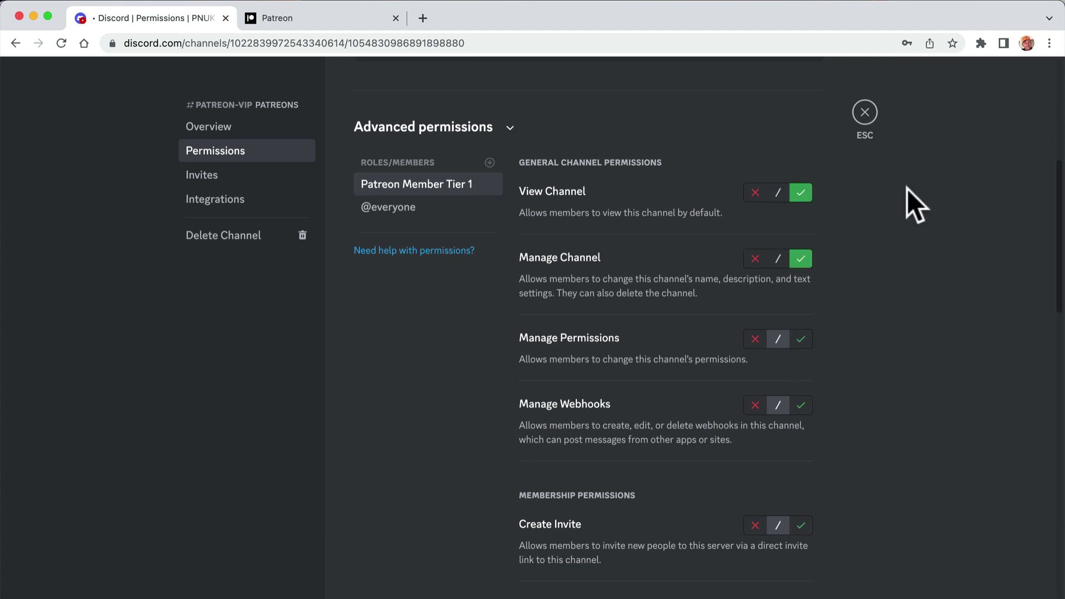
{"action": "left_click", "coordinate": [864, 121]}
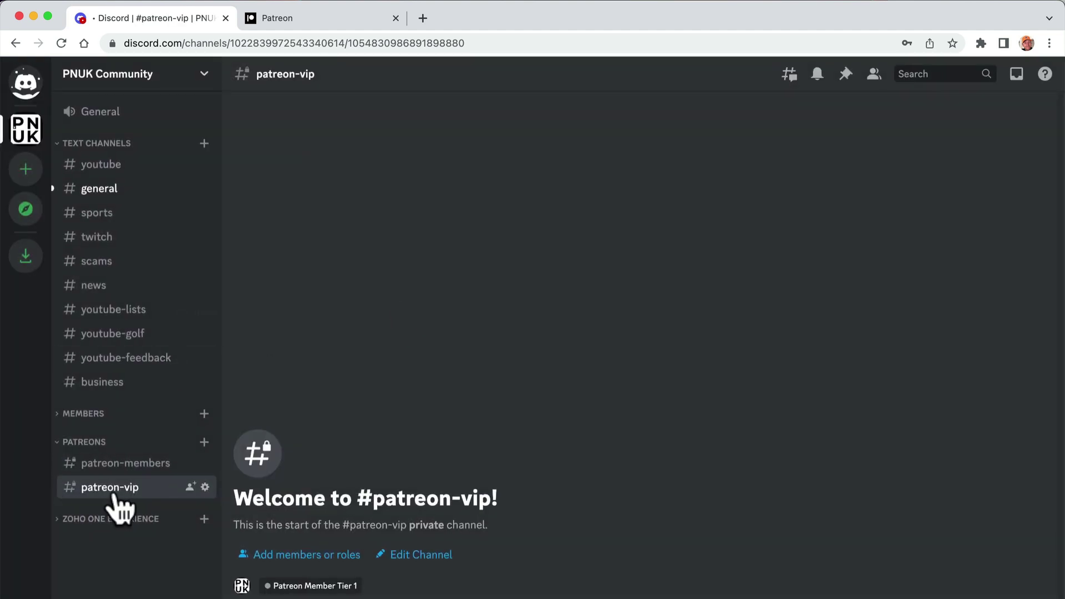
- Add Chat community, Early access and Patron-only updates as benefits of the VIP Member tier
{"action": "left_click", "coordinate": [315, 20]}
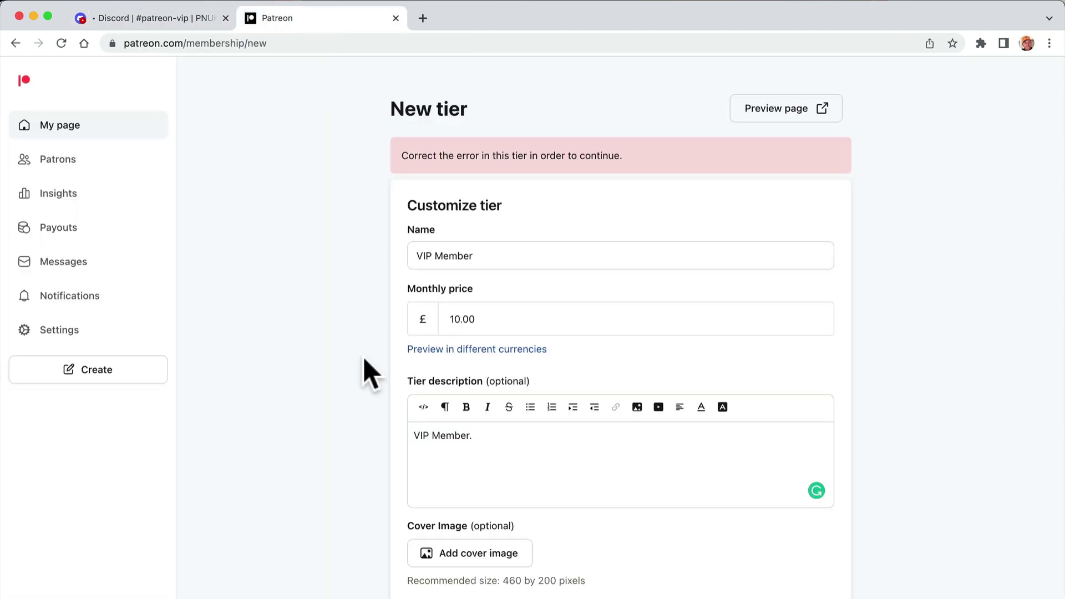
{"action": "scroll", "coordinate": [482, 496], "scroll_direction": "down", "scroll_amount": 1}
{"action": "scroll", "coordinate": [481, 496], "scroll_direction": "up", "scroll_amount": 1}
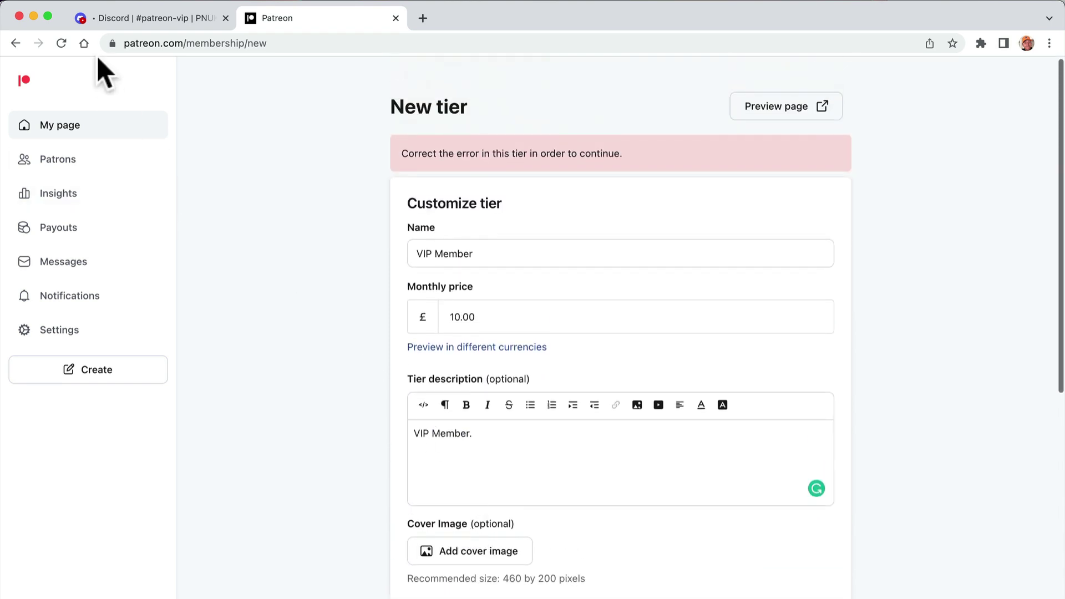
{"action": "scroll", "coordinate": [302, 351], "scroll_direction": "down", "scroll_amount": 10}
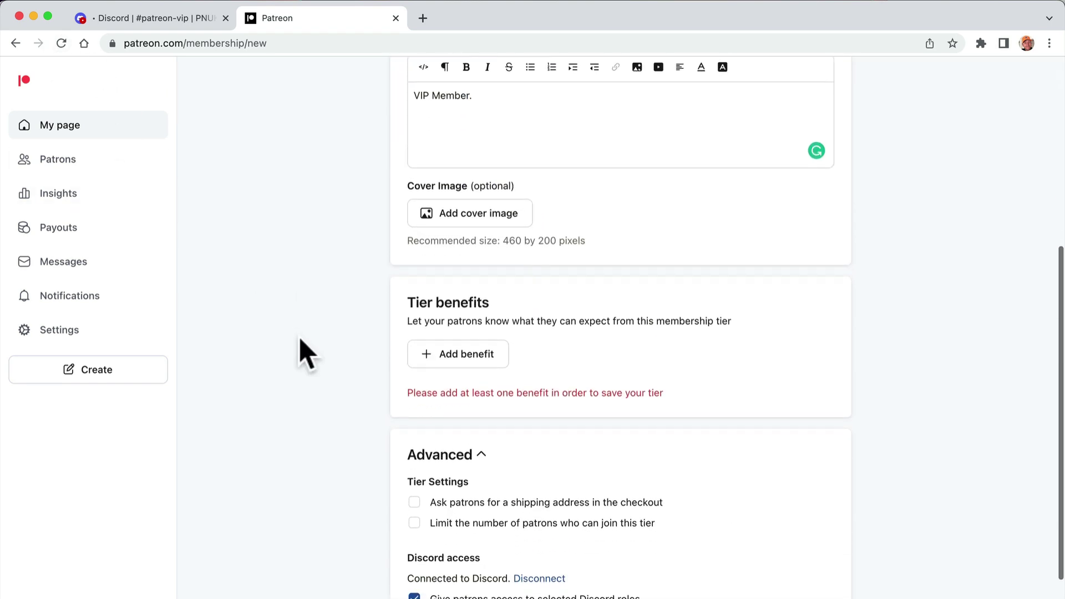
{"action": "left_click", "coordinate": [463, 355]}
{"action": "left_click", "coordinate": [787, 429]}
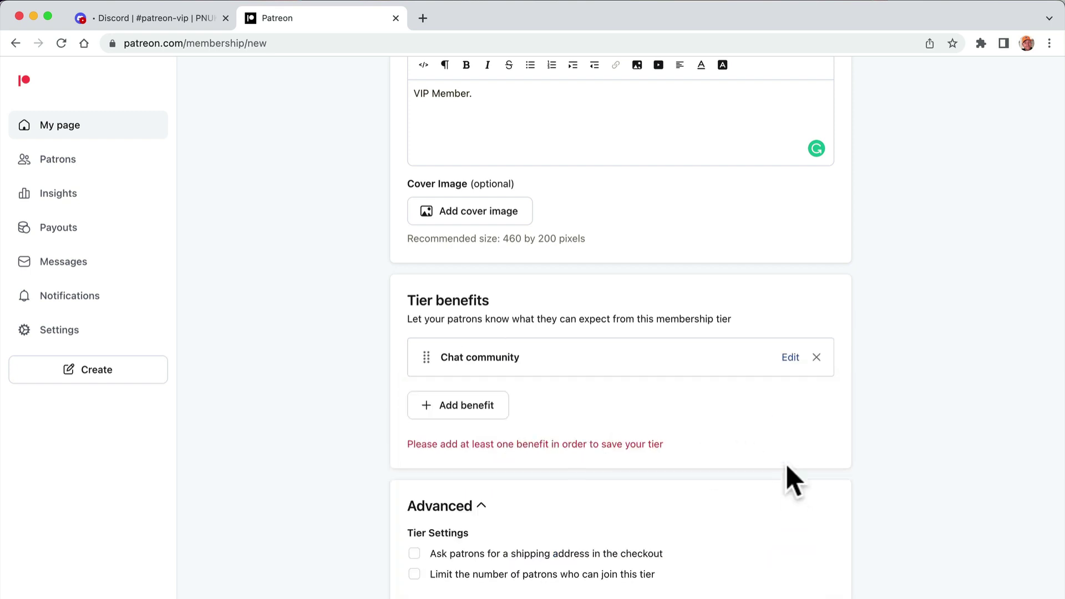
{"action": "left_click", "coordinate": [471, 409]}
{"action": "left_click", "coordinate": [789, 520]}
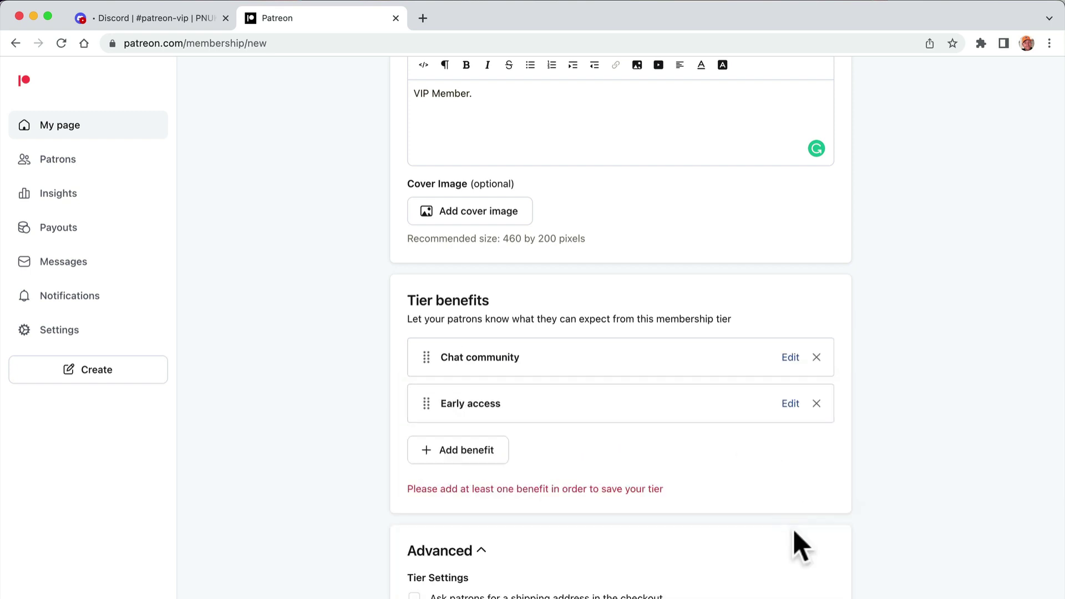
{"action": "left_click", "coordinate": [472, 450]}
{"action": "scroll", "coordinate": [555, 485], "scroll_direction": "down", "scroll_amount": 2}
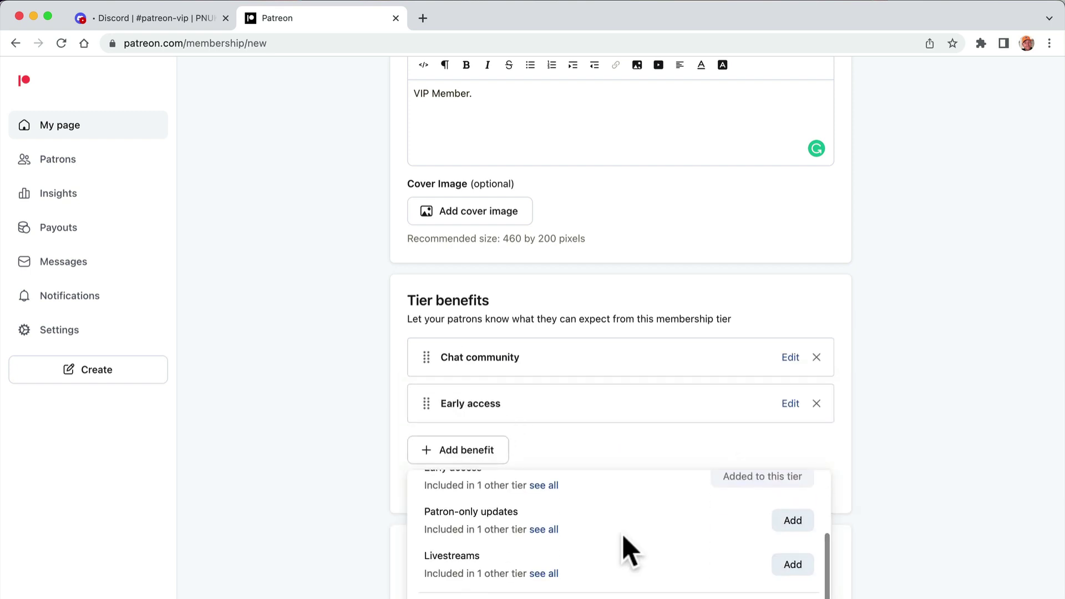
{"action": "left_click", "coordinate": [794, 522]}
{"action": "scroll", "coordinate": [832, 438], "scroll_direction": "down", "scroll_amount": 6}
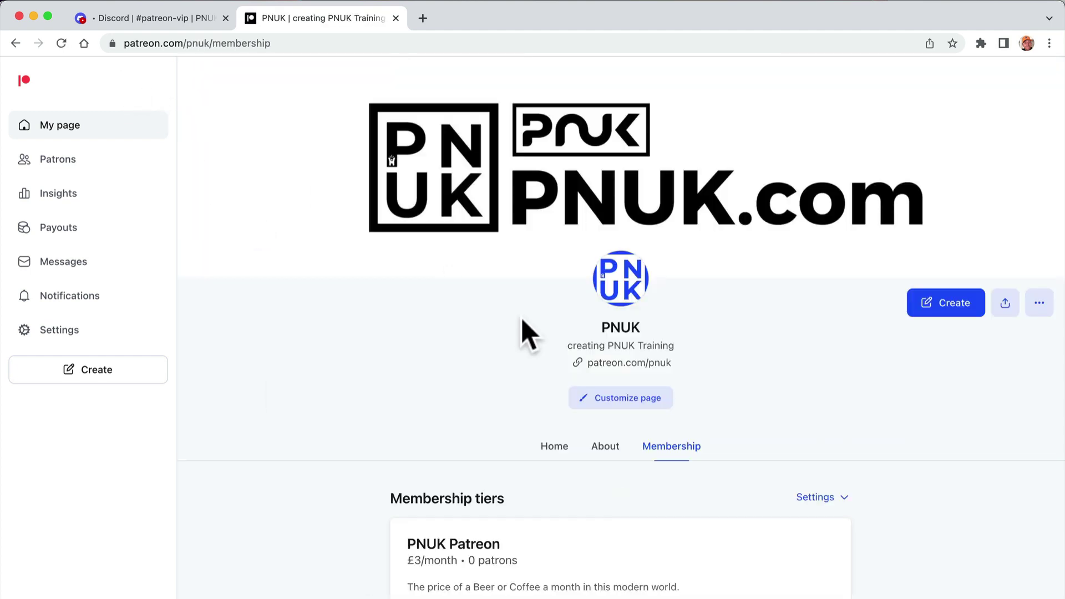
- Reopen the VIP Member tier and grant its patrons the Patreon VIP Discord role
{"action": "scroll", "coordinate": [525, 333], "scroll_direction": "down", "scroll_amount": 5}
{"action": "mouse_move", "coordinate": [680, 453]}
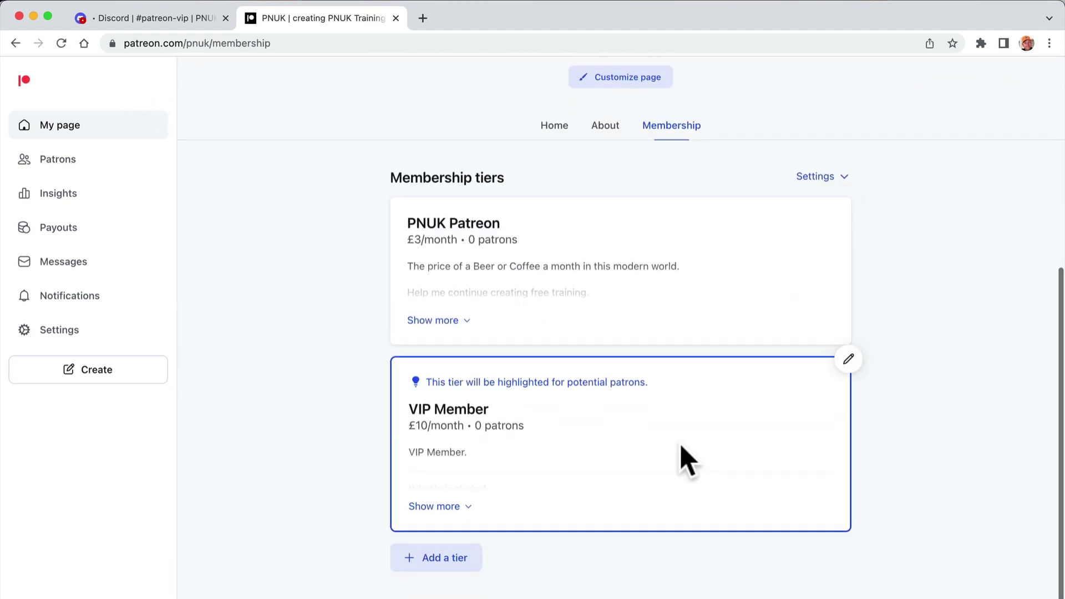
{"action": "left_click", "coordinate": [847, 363]}
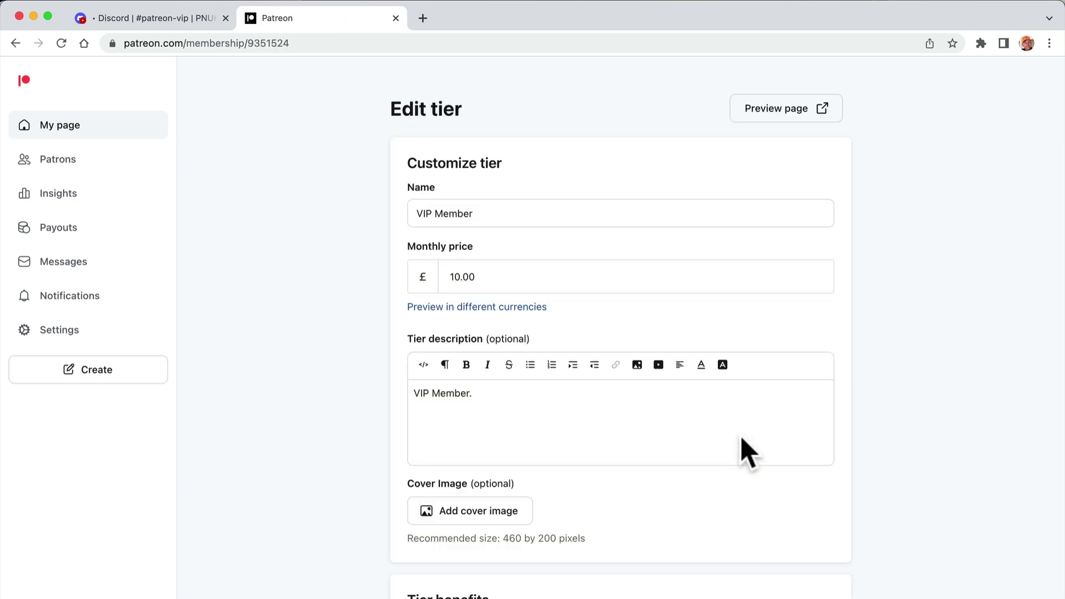
{"action": "scroll", "coordinate": [746, 452], "scroll_direction": "down", "scroll_amount": 5}
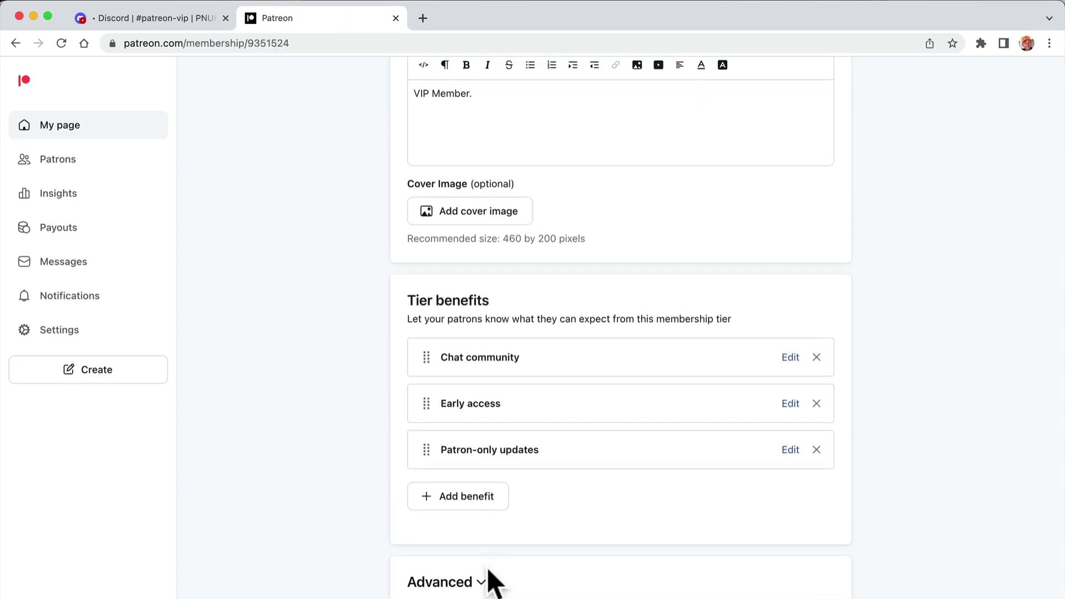
{"action": "left_click", "coordinate": [477, 582]}
{"action": "scroll", "coordinate": [483, 583], "scroll_direction": "down", "scroll_amount": 5}
{"action": "left_click", "coordinate": [480, 484]}
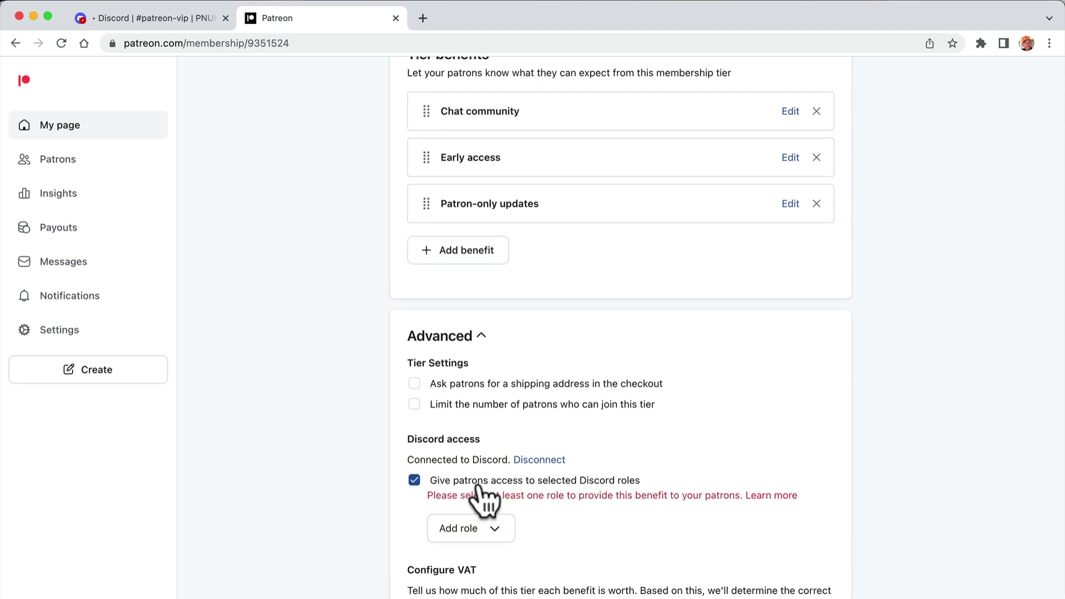
{"action": "left_click", "coordinate": [487, 528]}
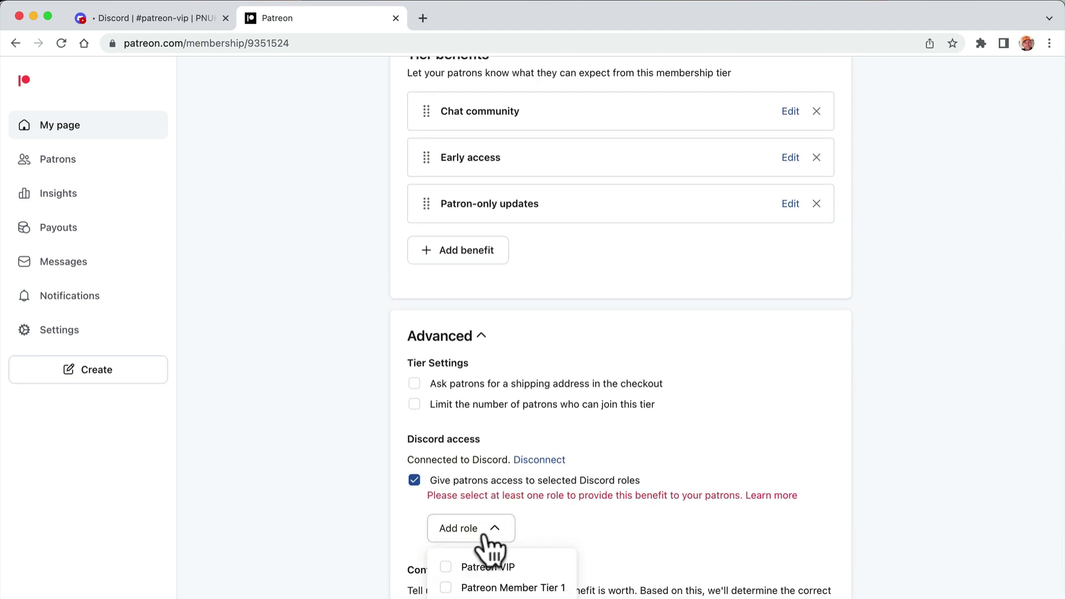
{"action": "left_click", "coordinate": [487, 568]}
{"action": "key", "text": "Escape"}
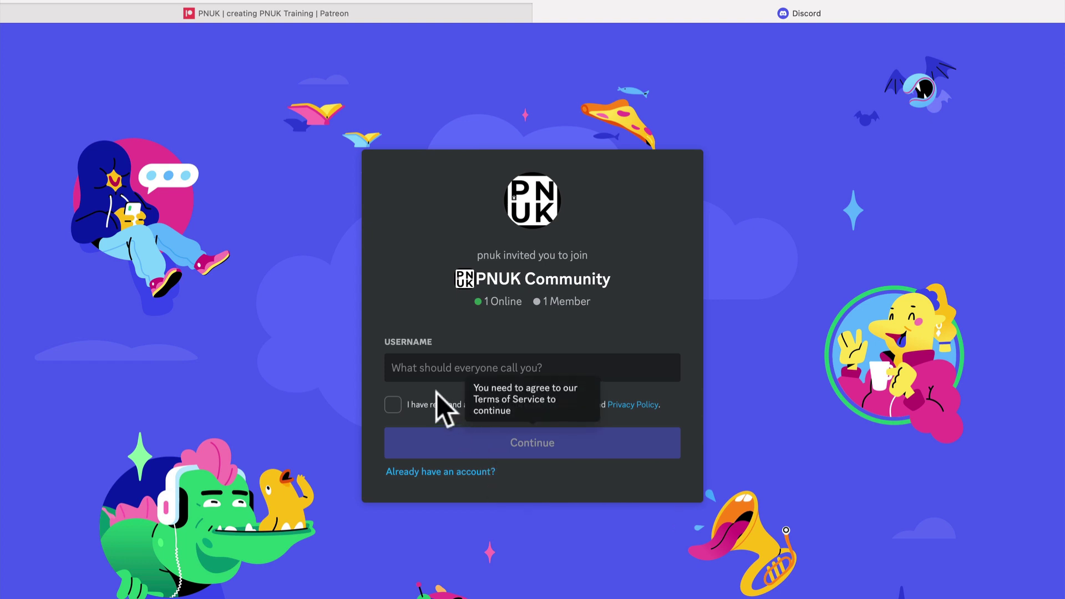
- Enter a new username, accept Discord's terms of service and continue joining
{"action": "left_click", "coordinate": [401, 369]}
{"action": "type", "text": "Paul"}
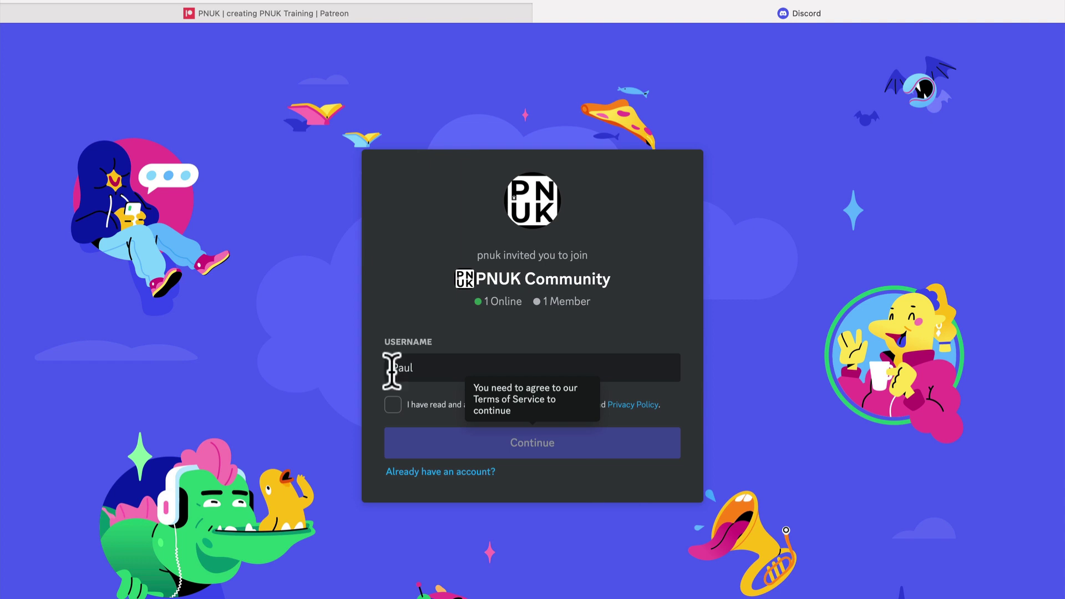
{"action": "left_click", "coordinate": [392, 409]}
{"action": "left_click", "coordinate": [449, 454]}
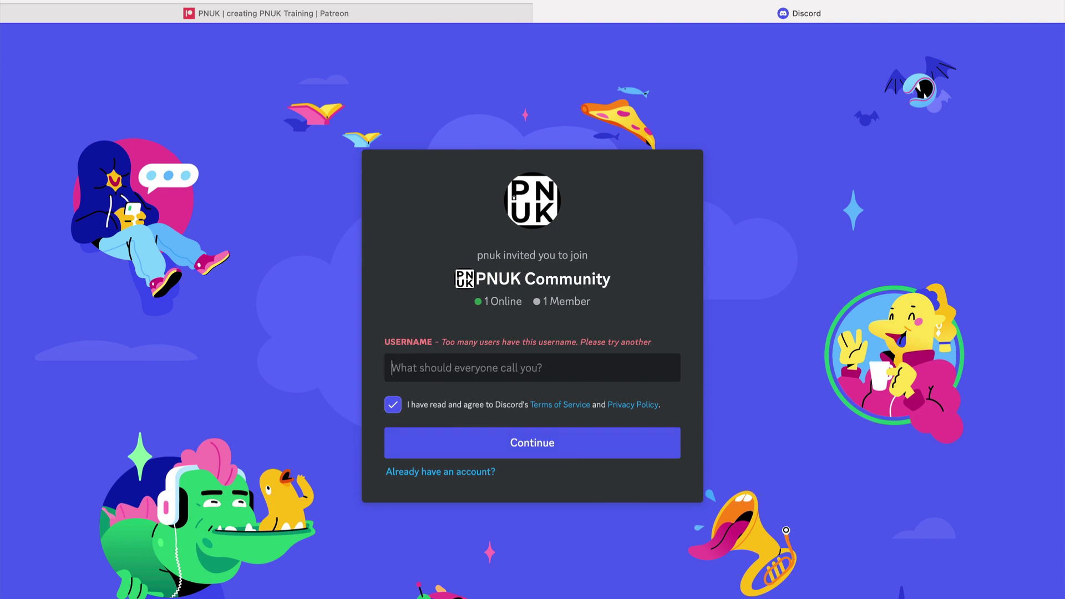
{"action": "left_click", "coordinate": [437, 444]}
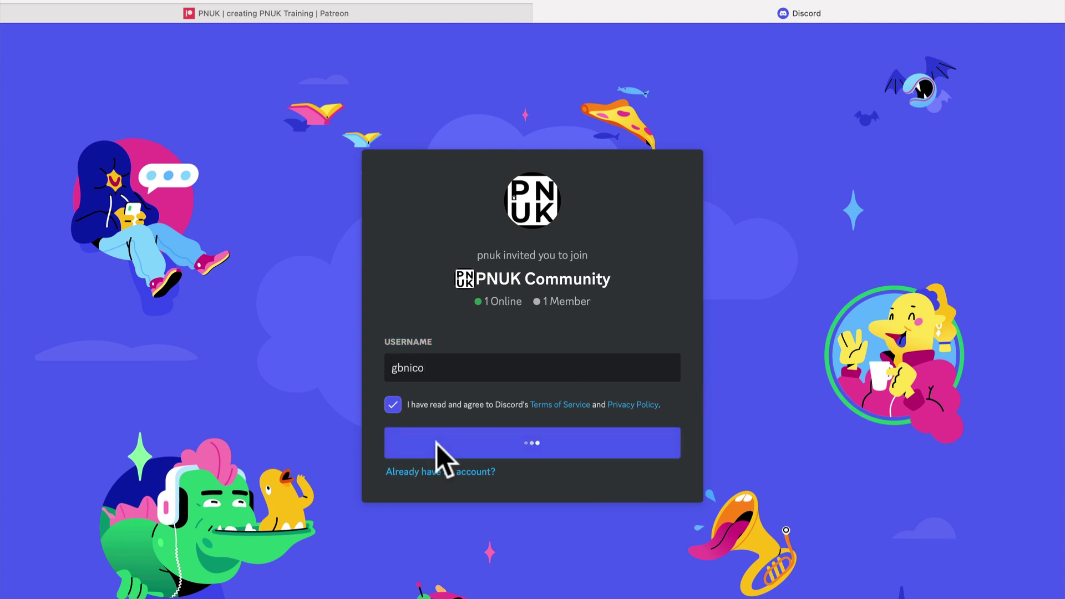
- Pass the hCaptcha check by selecting the rough-sea images and submitting
{"action": "left_click", "coordinate": [446, 396]}
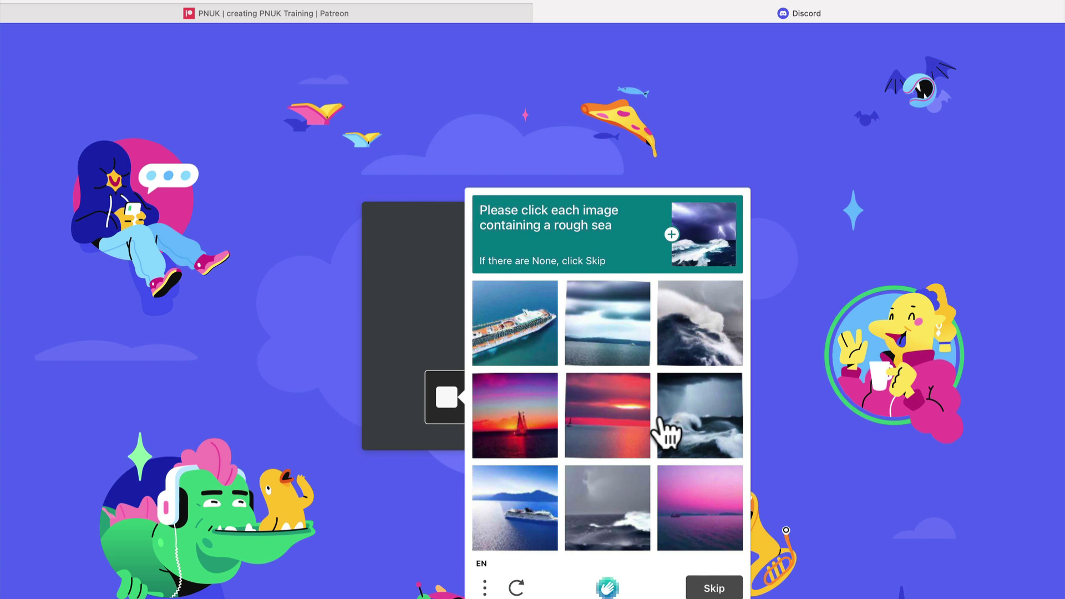
{"action": "left_click", "coordinate": [607, 361]}
{"action": "left_click", "coordinate": [610, 355]}
{"action": "left_click", "coordinate": [607, 352]}
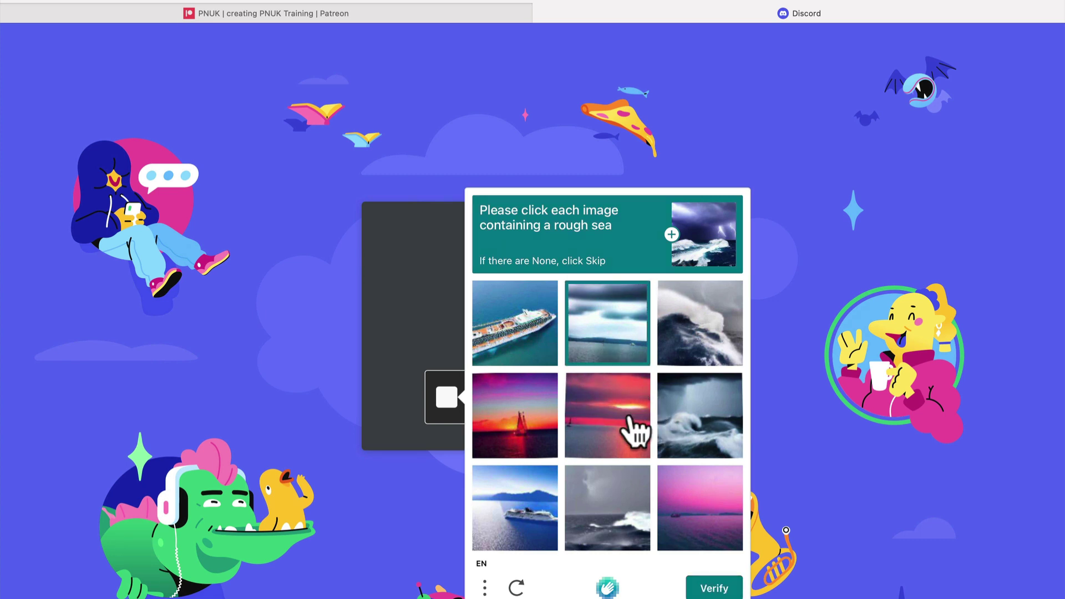
{"action": "left_click", "coordinate": [624, 524]}
{"action": "left_click", "coordinate": [688, 433]}
{"action": "left_click", "coordinate": [689, 355]}
{"action": "left_click", "coordinate": [606, 352]}
{"action": "left_click", "coordinate": [704, 587]}
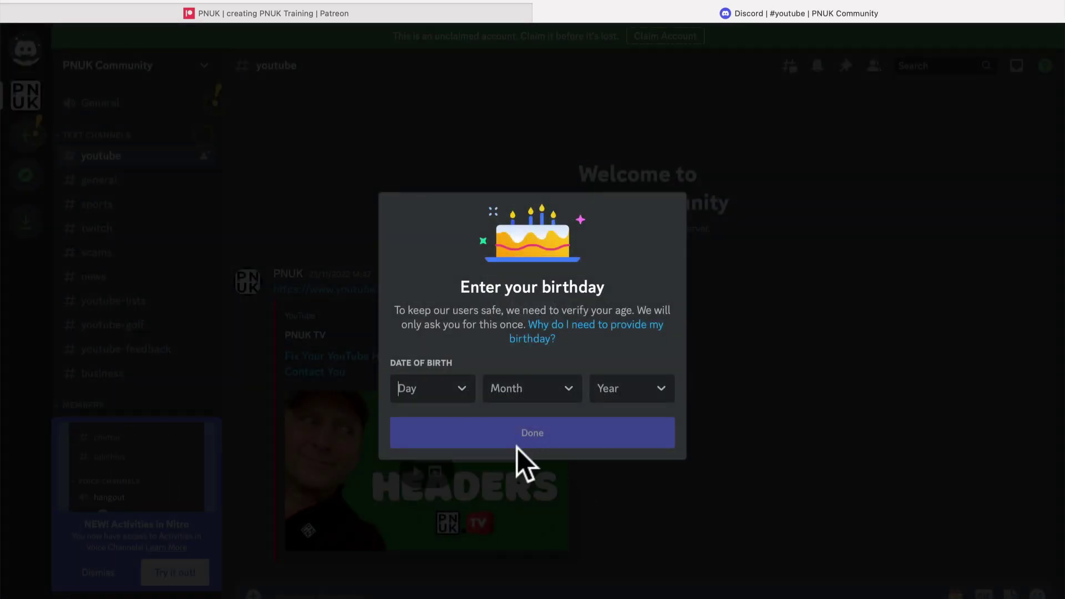
- Choose a birth month, day and year in the birthday dialog and confirm it
{"action": "left_click", "coordinate": [456, 392]}
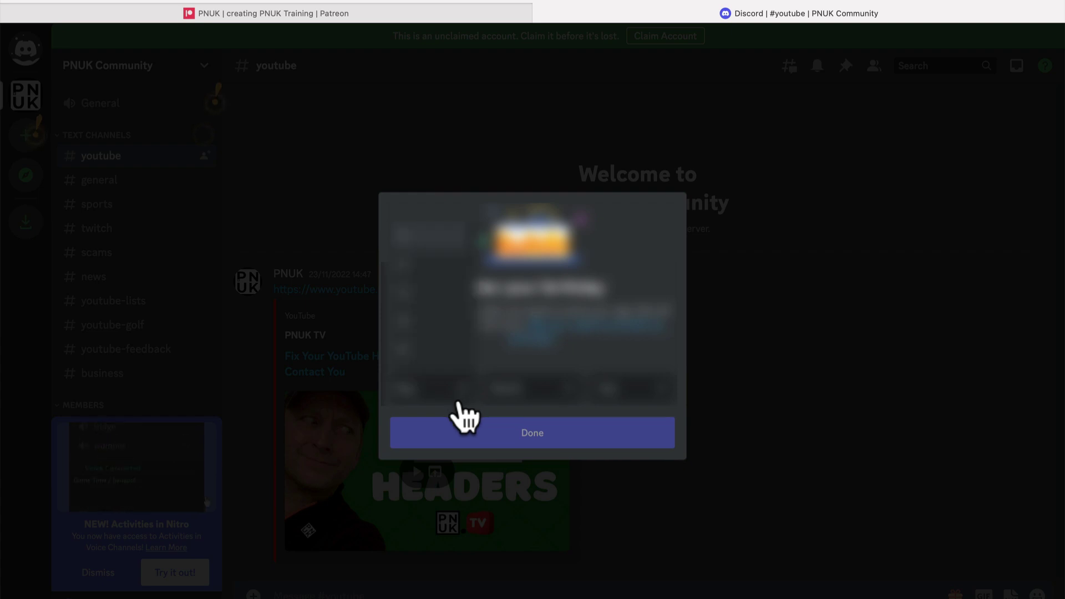
{"action": "left_click", "coordinate": [443, 344]}
{"action": "left_click", "coordinate": [557, 390]}
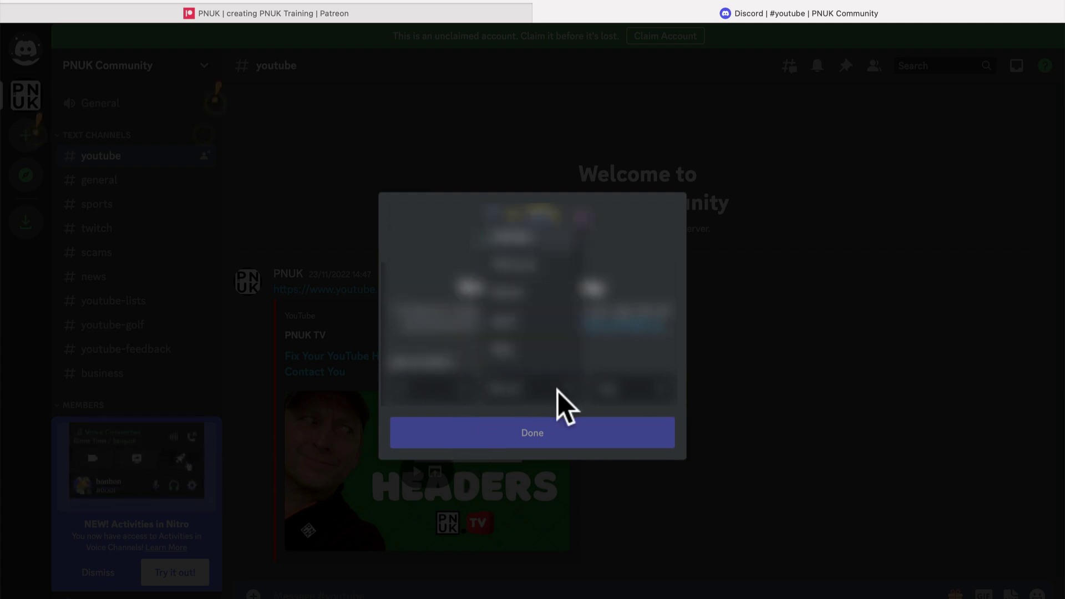
{"action": "left_click", "coordinate": [541, 333]}
{"action": "left_click", "coordinate": [660, 391]}
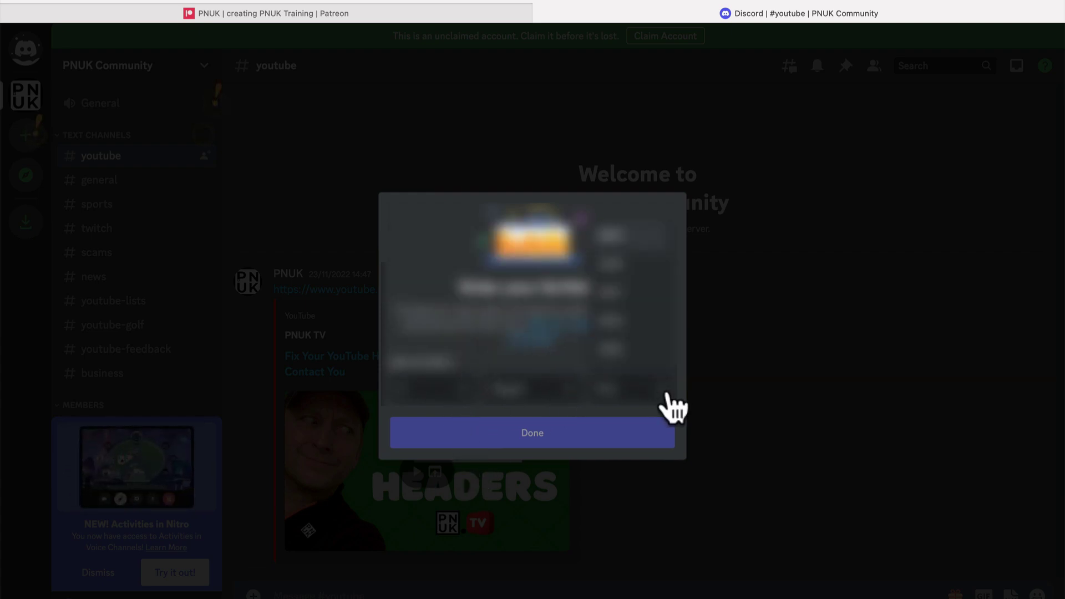
{"action": "scroll", "coordinate": [638, 358], "scroll_direction": "down", "scroll_amount": 5}
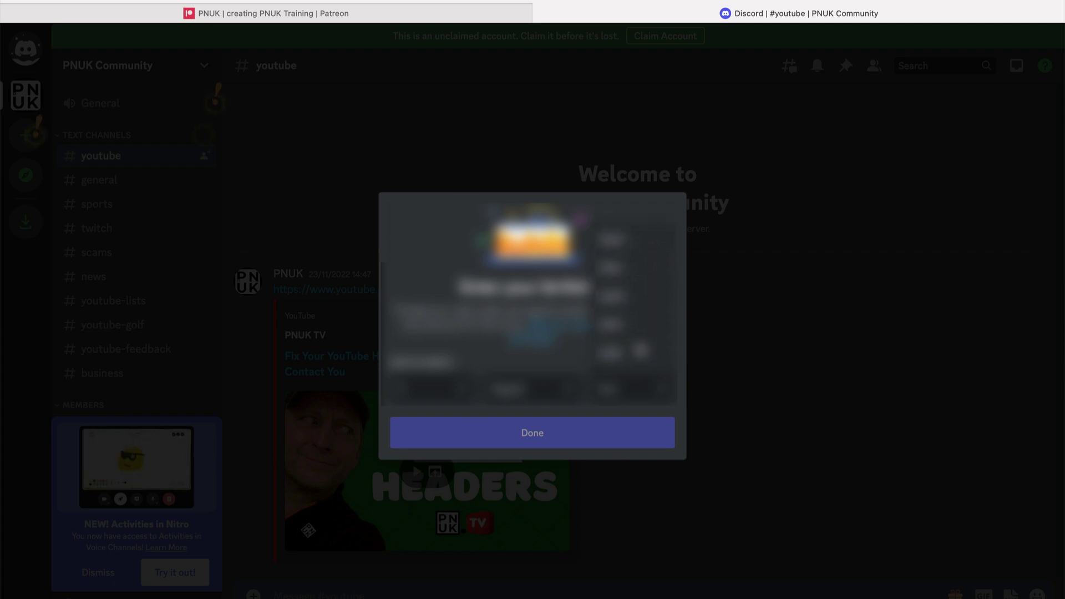
{"action": "scroll", "coordinate": [638, 355], "scroll_direction": "down", "scroll_amount": 5}
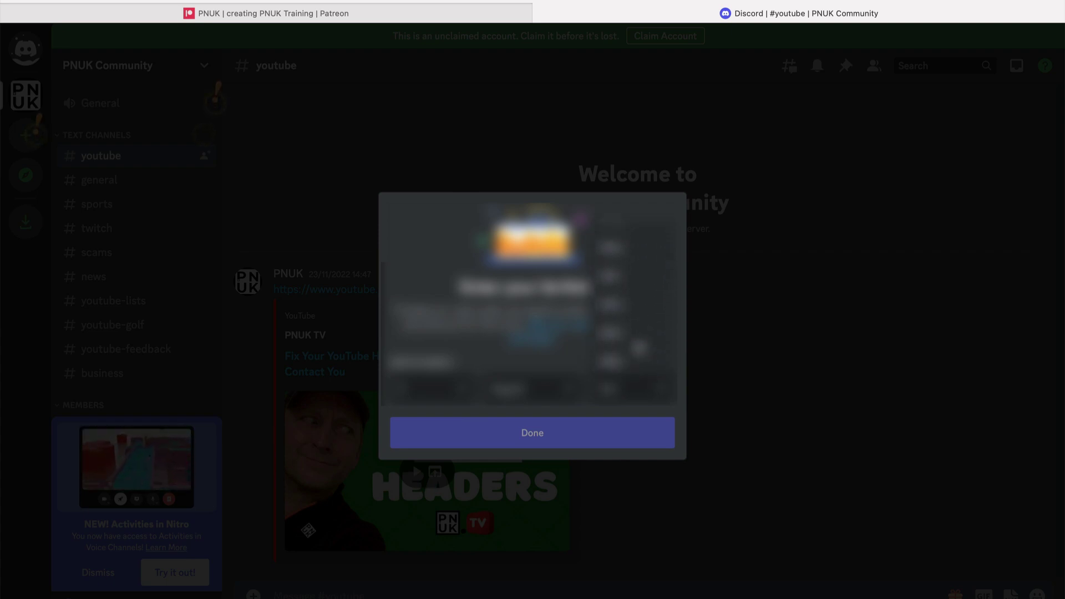
{"action": "scroll", "coordinate": [640, 347], "scroll_direction": "down", "scroll_amount": 5}
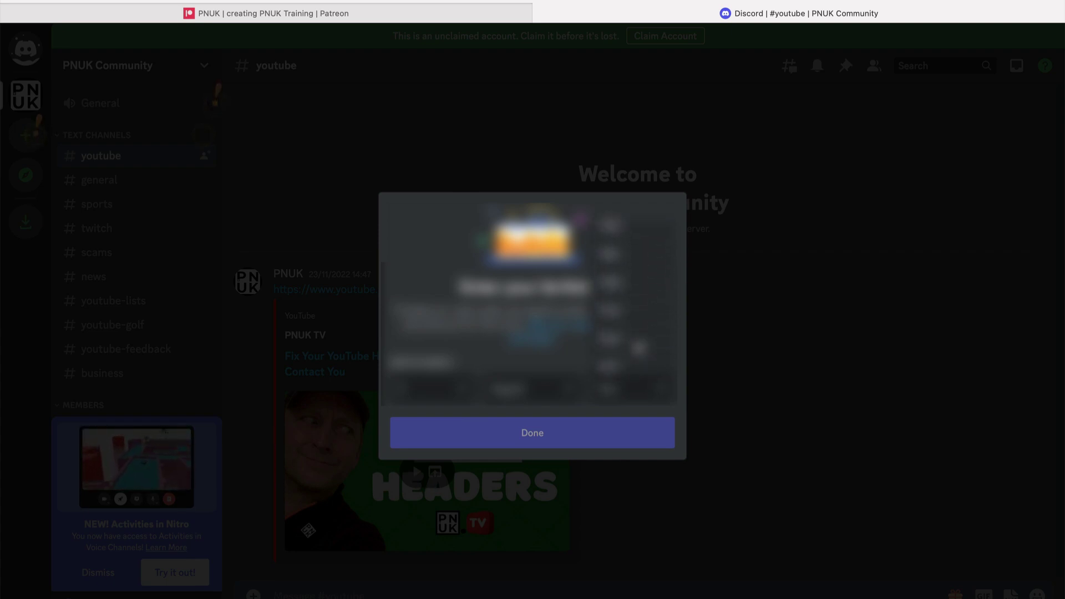
{"action": "left_click", "coordinate": [626, 294]}
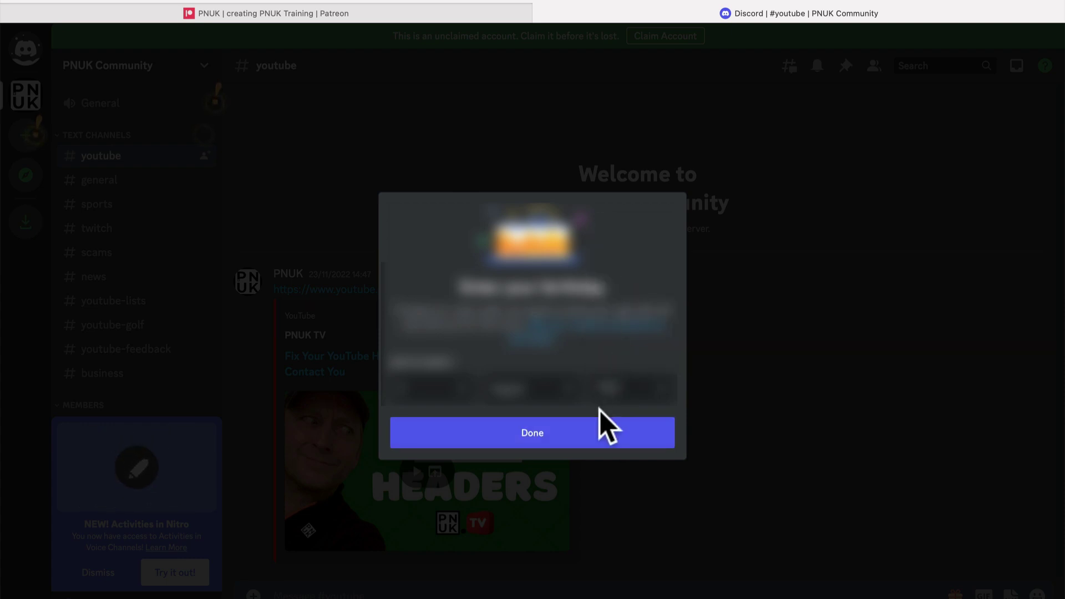
{"action": "left_click", "coordinate": [584, 437]}
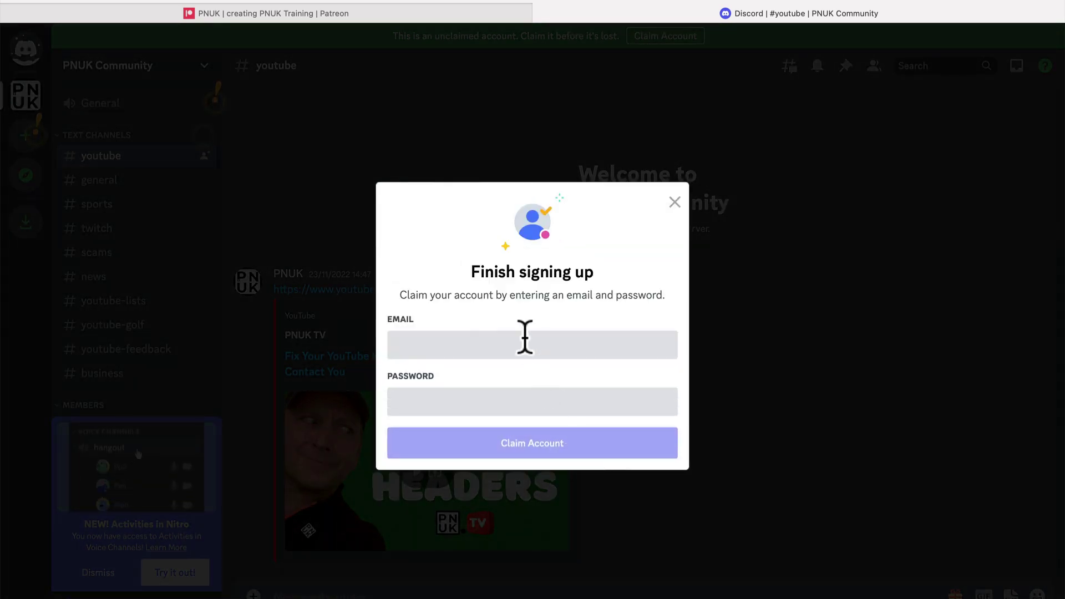
- Fill in the account e-mail and password and claim the account
{"action": "left_click", "coordinate": [520, 332]}
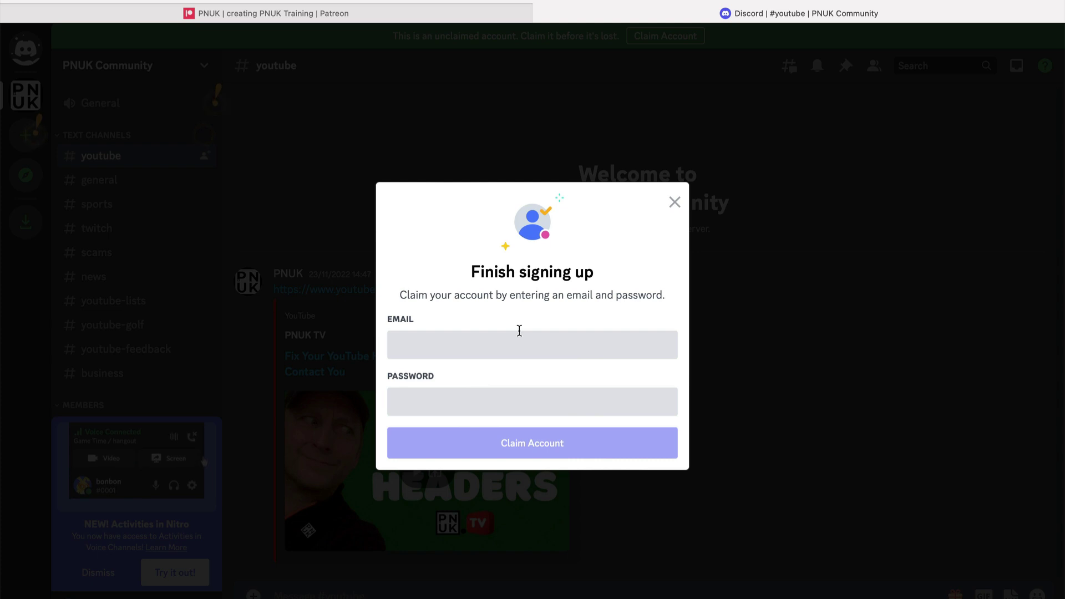
{"action": "key", "text": "Tab"}
{"action": "type", "text": "p"}
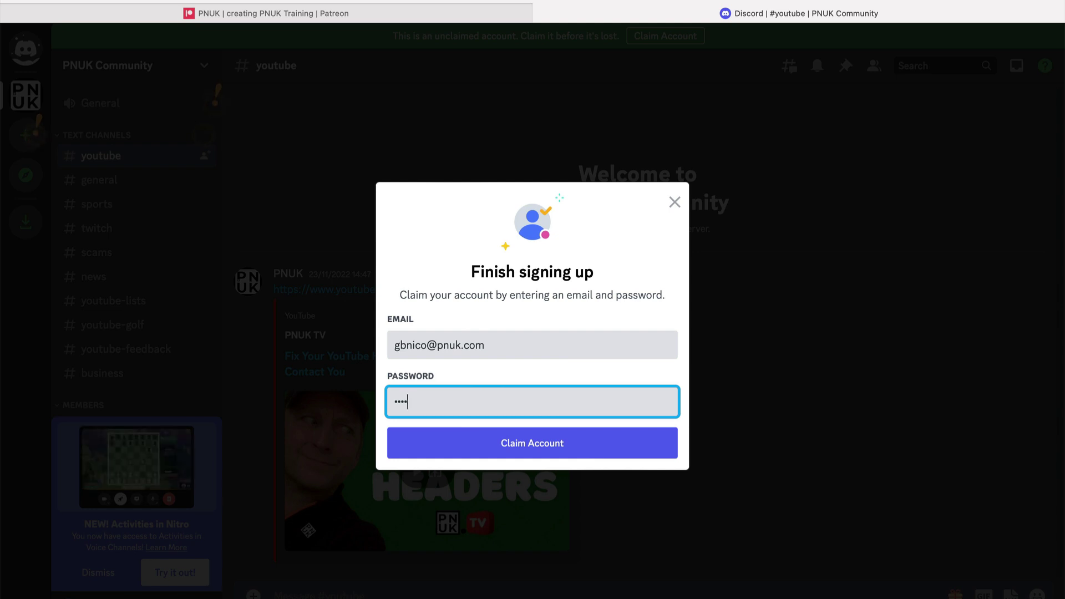
{"action": "key", "text": "BackSpace"}
{"action": "key", "text": "BackSpace"}
{"action": "key", "text": "BackSpace"}
{"action": "type", "text": "p"}
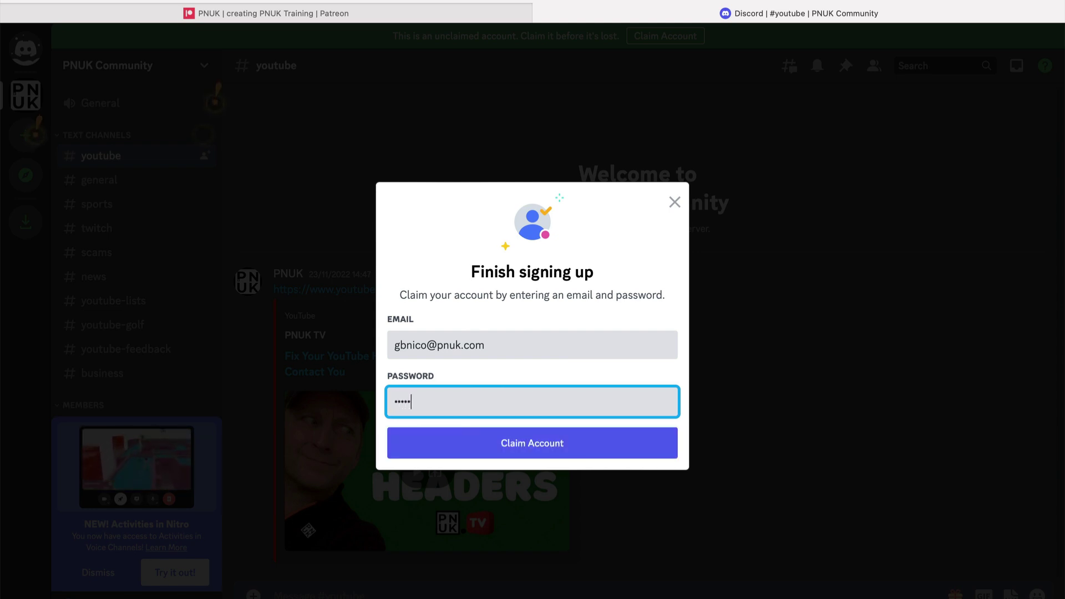
{"action": "left_click", "coordinate": [567, 448]}
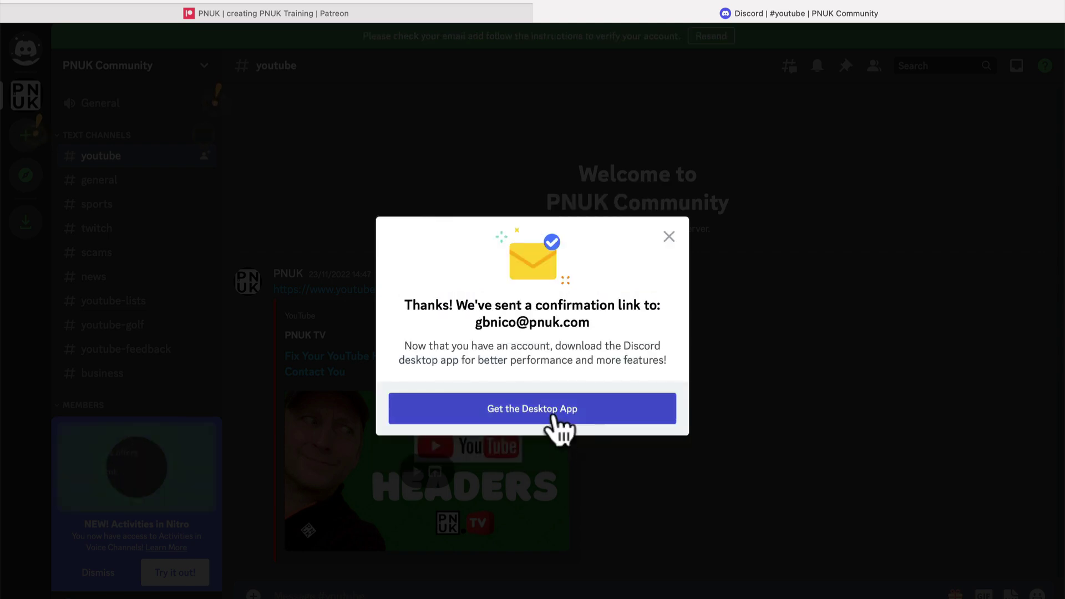
{"action": "left_click", "coordinate": [668, 237]}
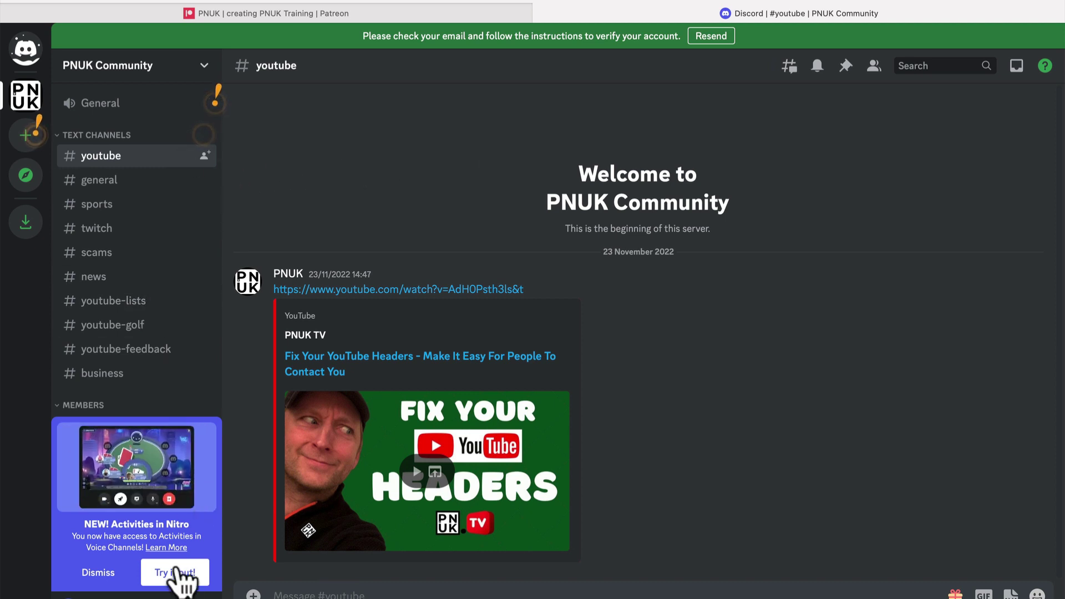
{"action": "left_click", "coordinate": [94, 572]}
{"action": "scroll", "coordinate": [138, 460], "scroll_direction": "down", "scroll_amount": 5}
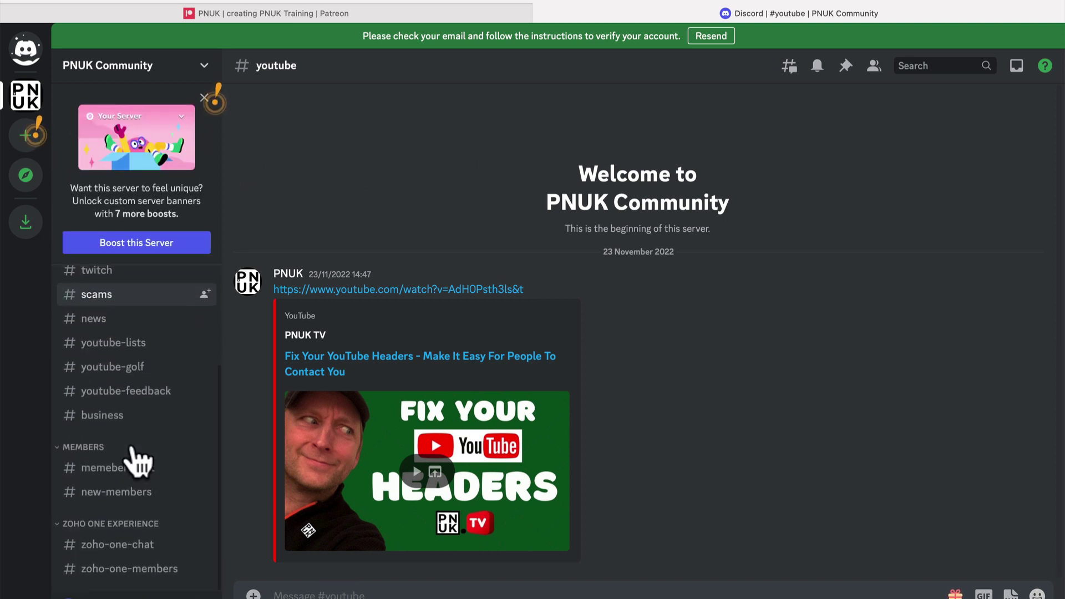
{"action": "left_click", "coordinate": [111, 471]}
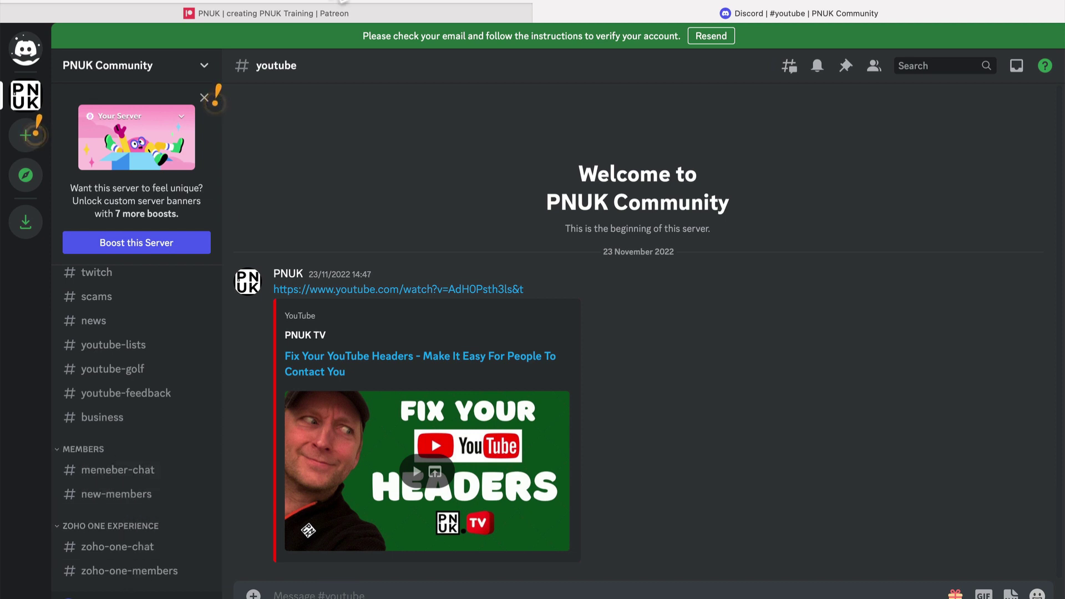
{"action": "left_click", "coordinate": [458, 585]}
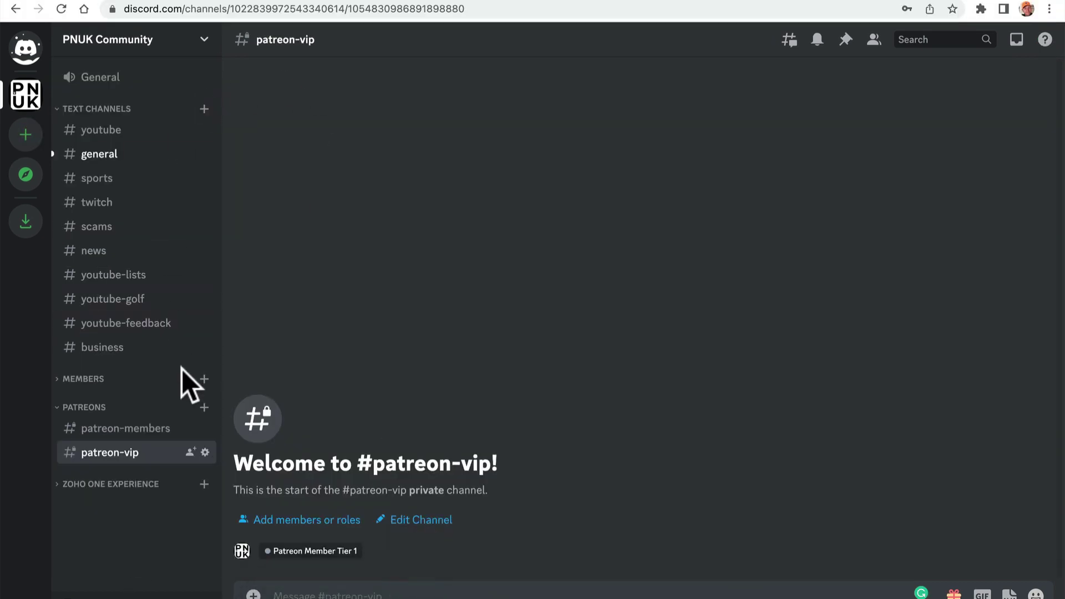
{"action": "left_click", "coordinate": [115, 382]}
{"action": "left_click", "coordinate": [83, 378]}
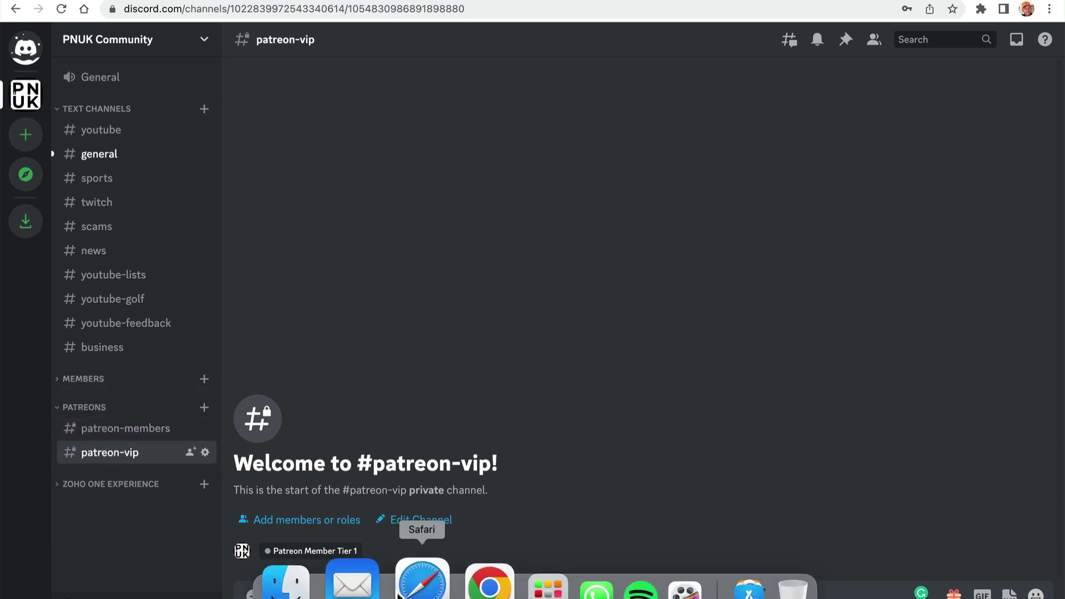
{"action": "left_click", "coordinate": [420, 589]}
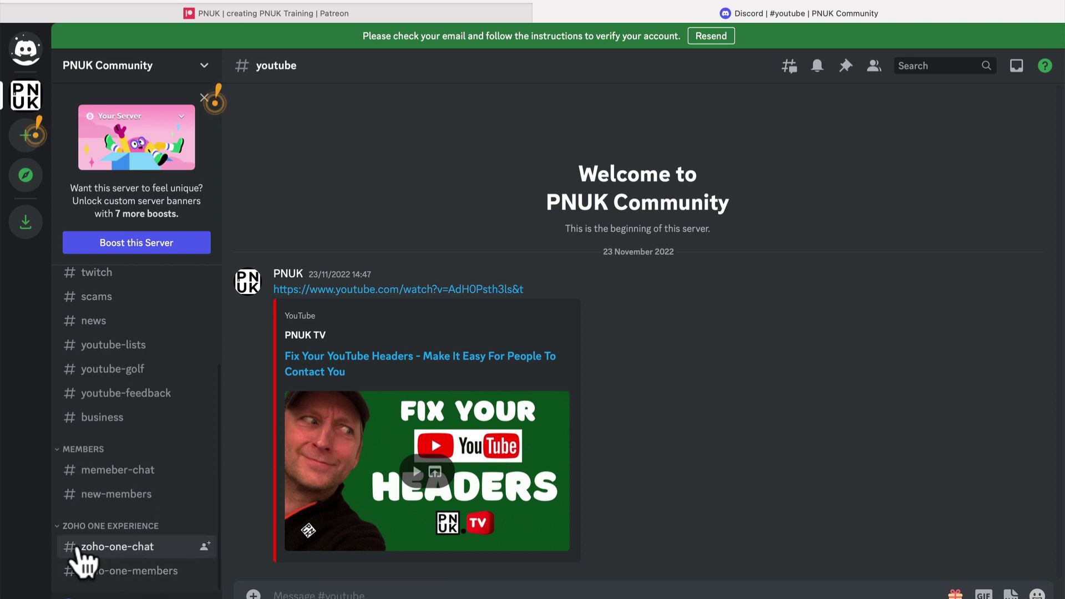
{"action": "left_click", "coordinate": [55, 525]}
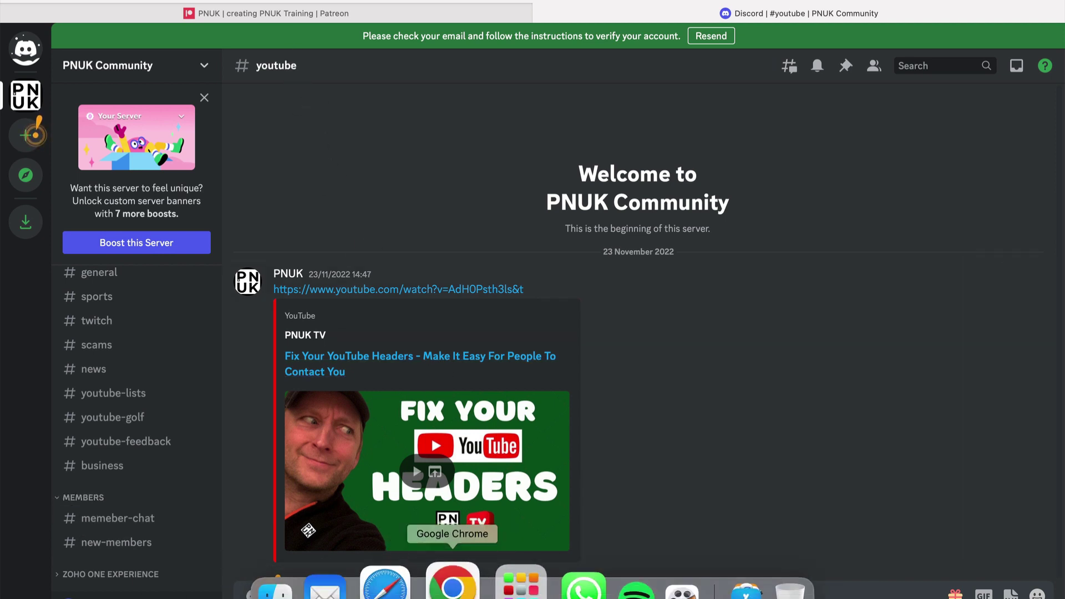
{"action": "left_click", "coordinate": [378, 583]}
{"action": "left_click", "coordinate": [172, 56]}
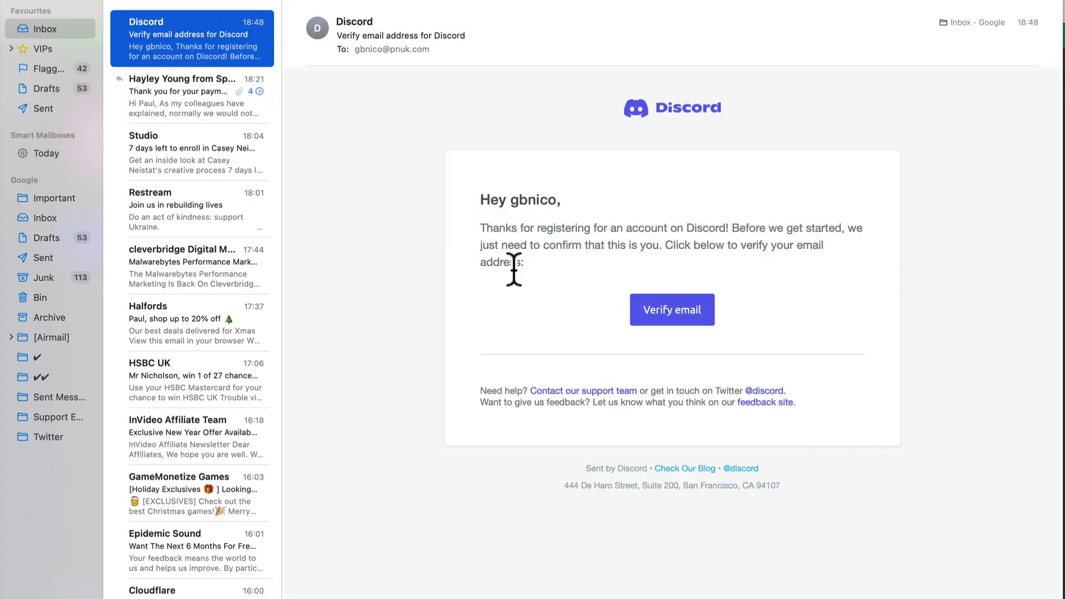
{"action": "right_click", "coordinate": [676, 314]}
{"action": "left_click", "coordinate": [700, 367]}
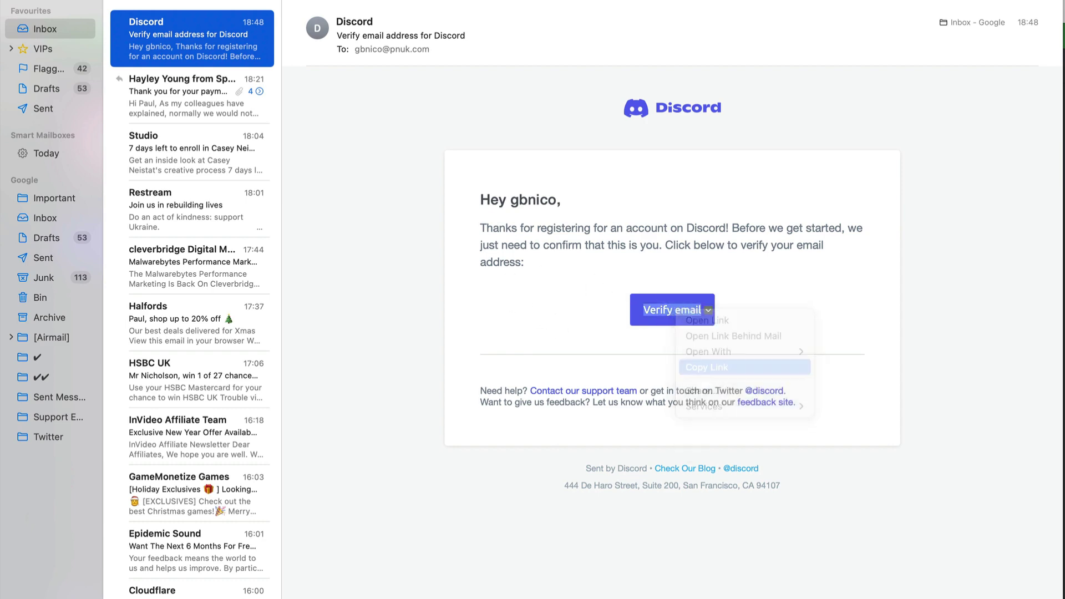
{"action": "left_click", "coordinate": [411, 579]}
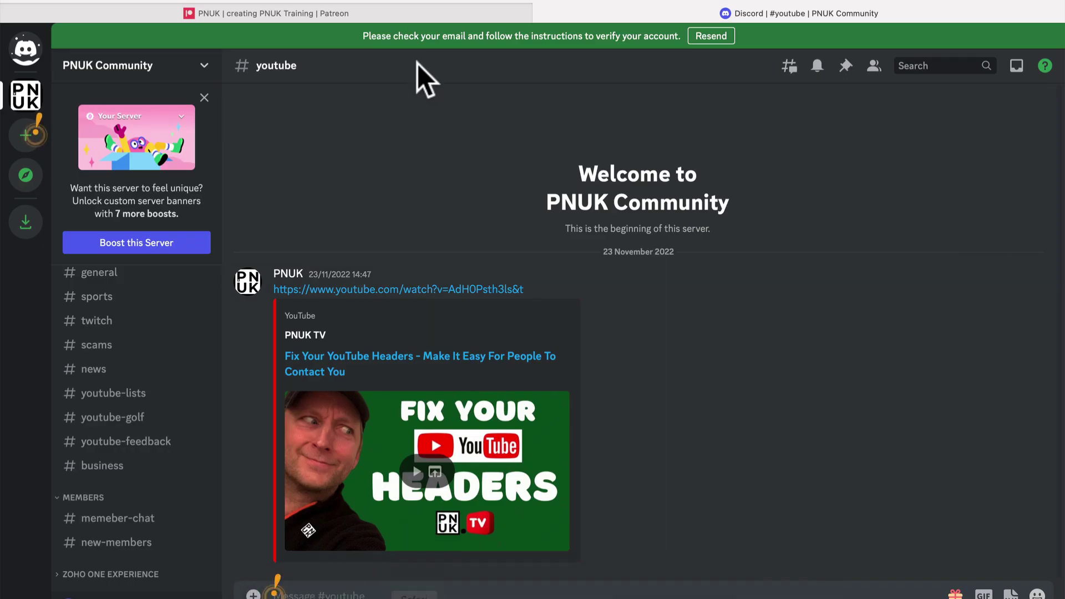
{"action": "left_click", "coordinate": [445, 7]}
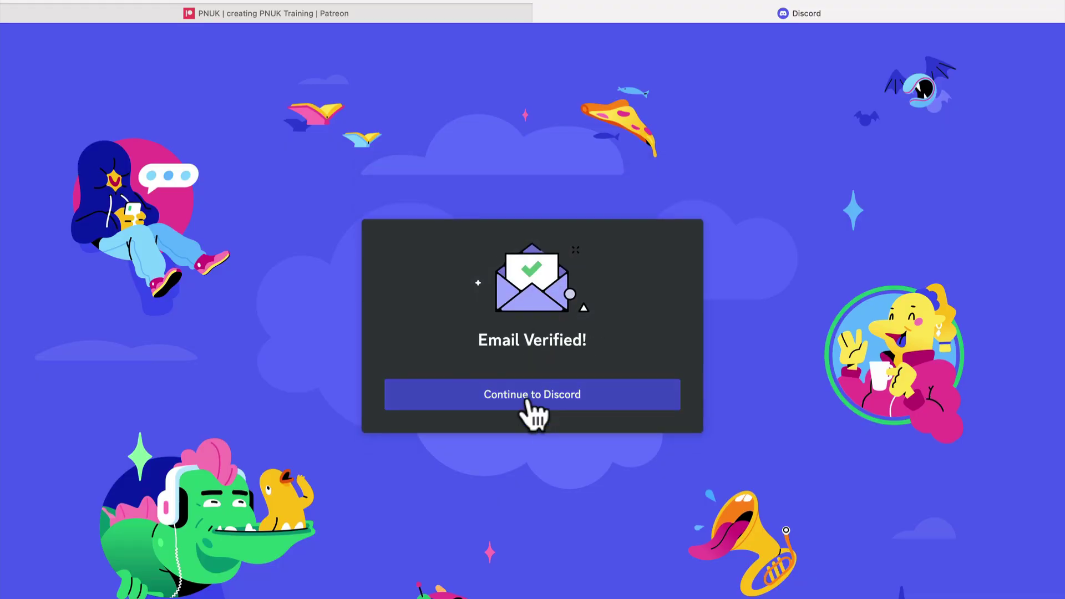
{"action": "left_click", "coordinate": [527, 398]}
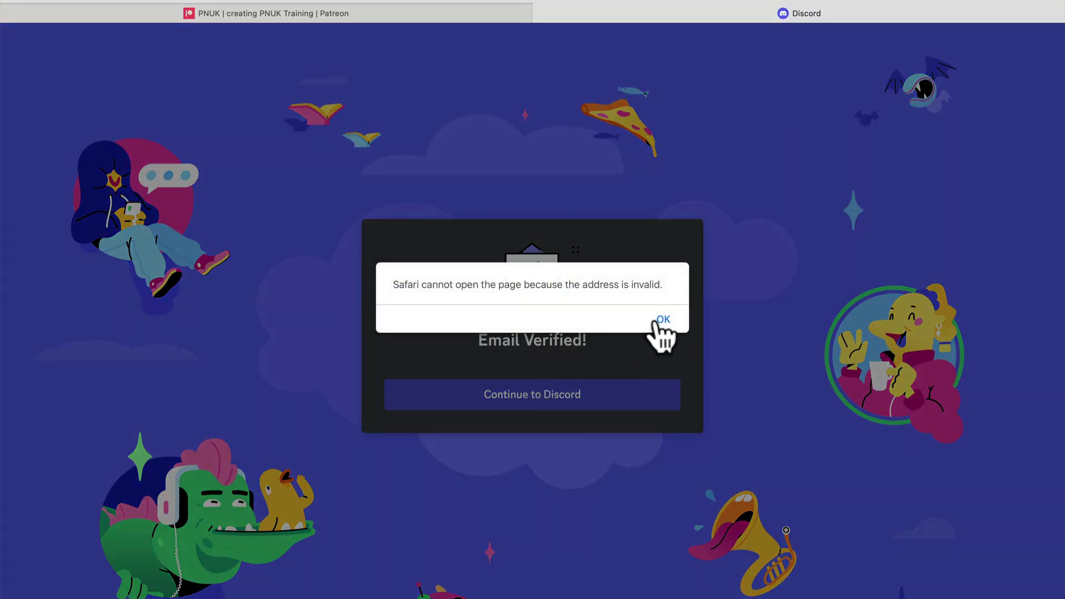
{"action": "left_click", "coordinate": [663, 319]}
{"action": "left_click", "coordinate": [575, 395]}
{"action": "left_click", "coordinate": [665, 316]}
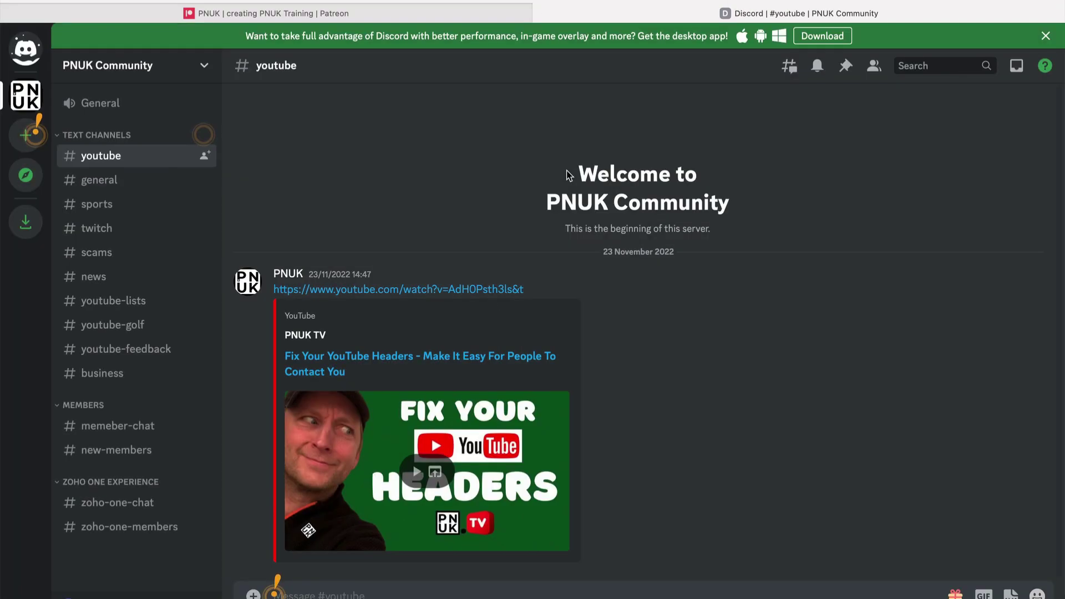
- Close the desktop app download banner and dismiss the four welcome tips
{"action": "left_click", "coordinate": [1046, 36]}
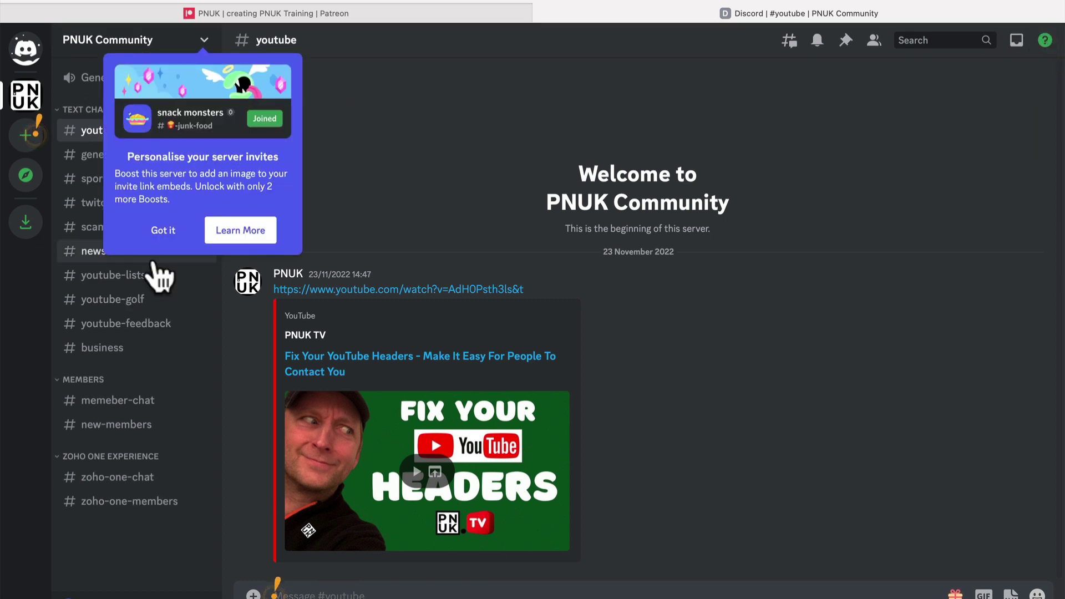
{"action": "left_click", "coordinate": [163, 231]}
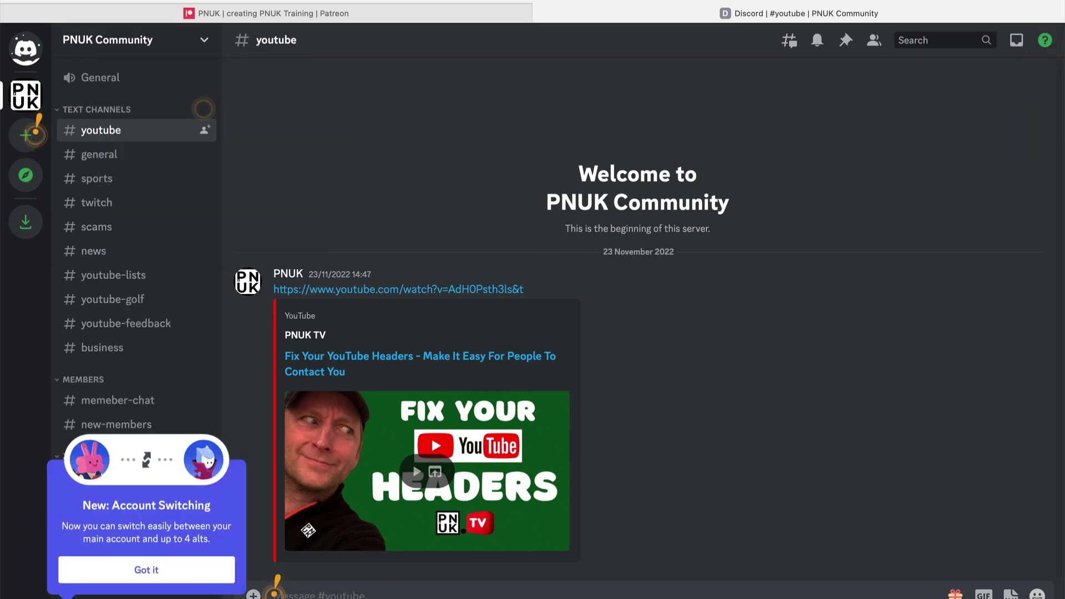
{"action": "left_click", "coordinate": [166, 572]}
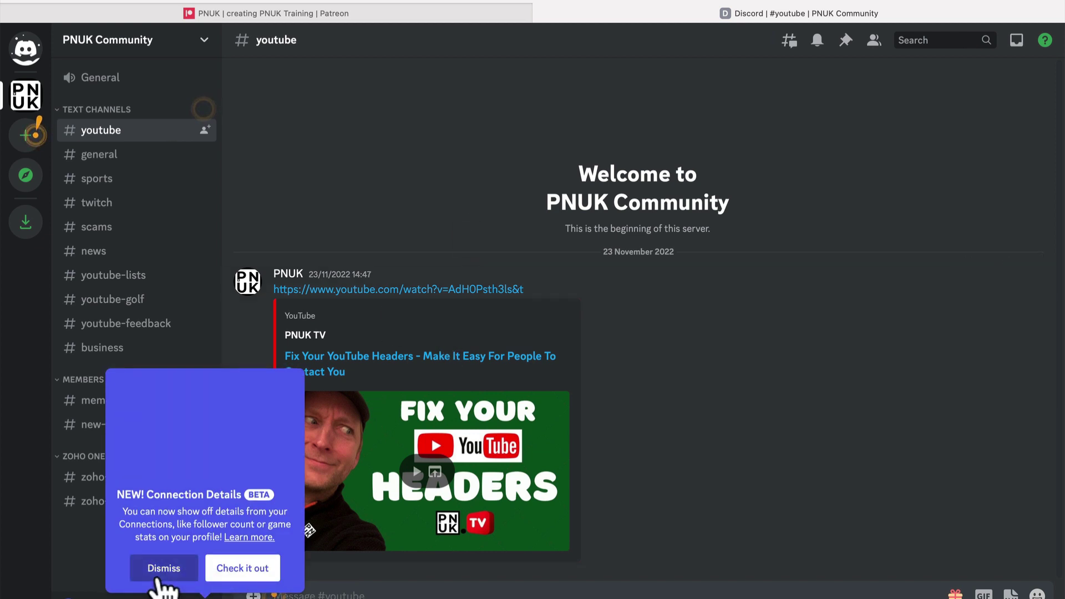
{"action": "left_click", "coordinate": [160, 573]}
{"action": "left_click", "coordinate": [136, 567]}
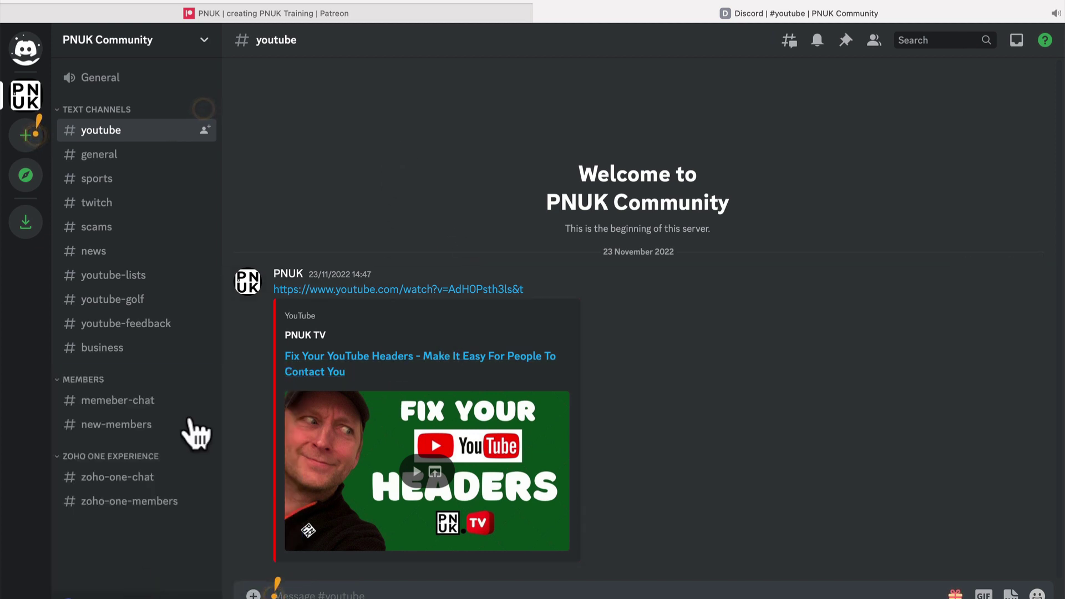
{"action": "scroll", "coordinate": [139, 466], "scroll_direction": "down", "scroll_amount": 3}
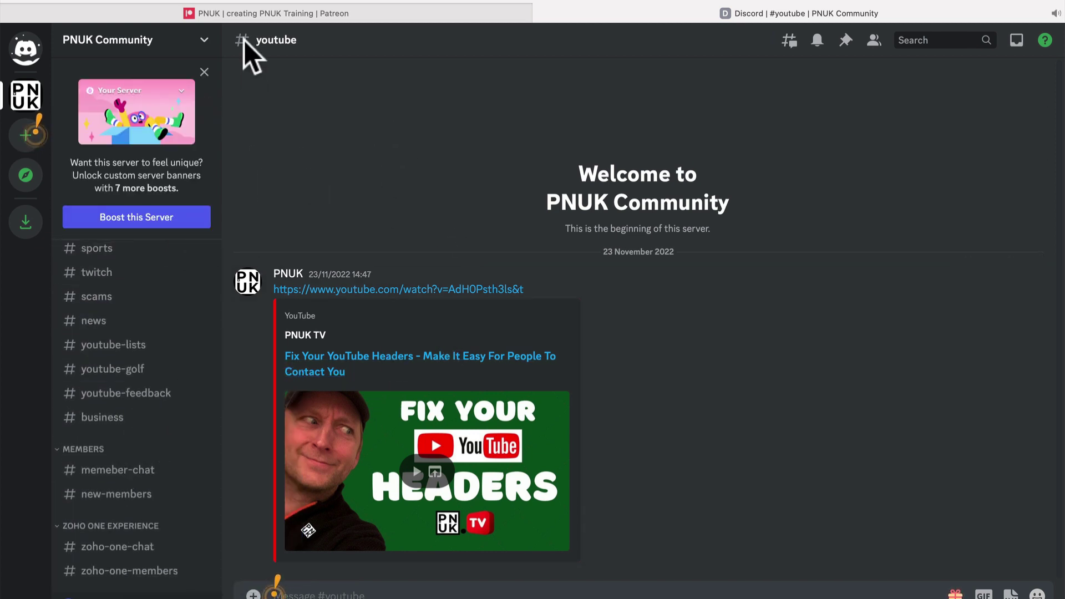
- Review the £3 PNUK Patreon tier, highlighting its Includes Discord benefits line
{"action": "left_click", "coordinate": [265, 18]}
{"action": "scroll", "coordinate": [475, 351], "scroll_direction": "down", "scroll_amount": 1}
{"action": "scroll", "coordinate": [466, 384], "scroll_direction": "down", "scroll_amount": 1}
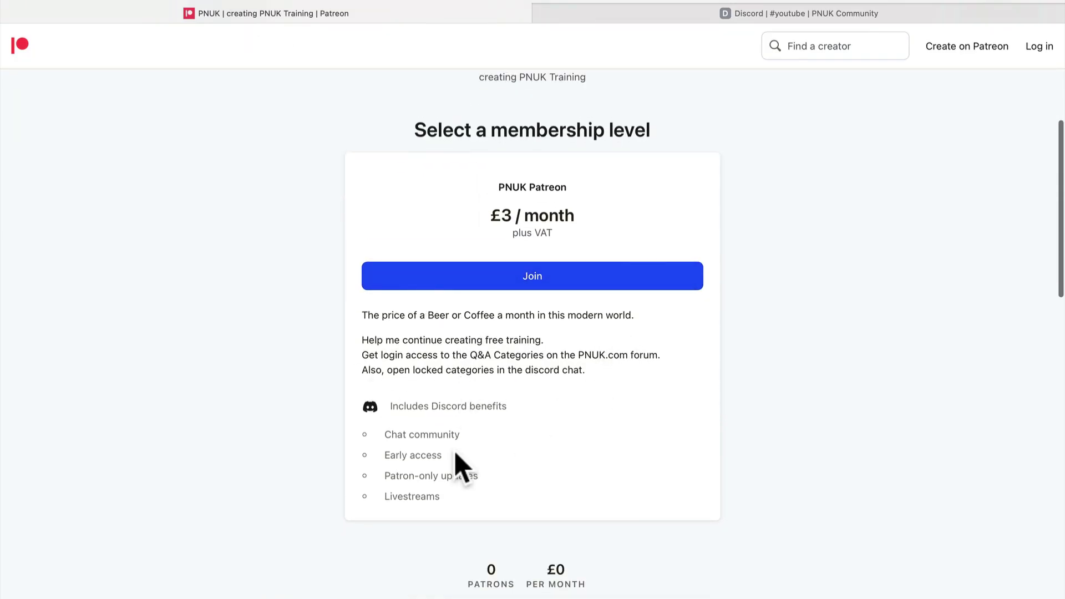
{"action": "left_click_drag", "start_coordinate": [390, 415], "coordinate": [542, 405]}
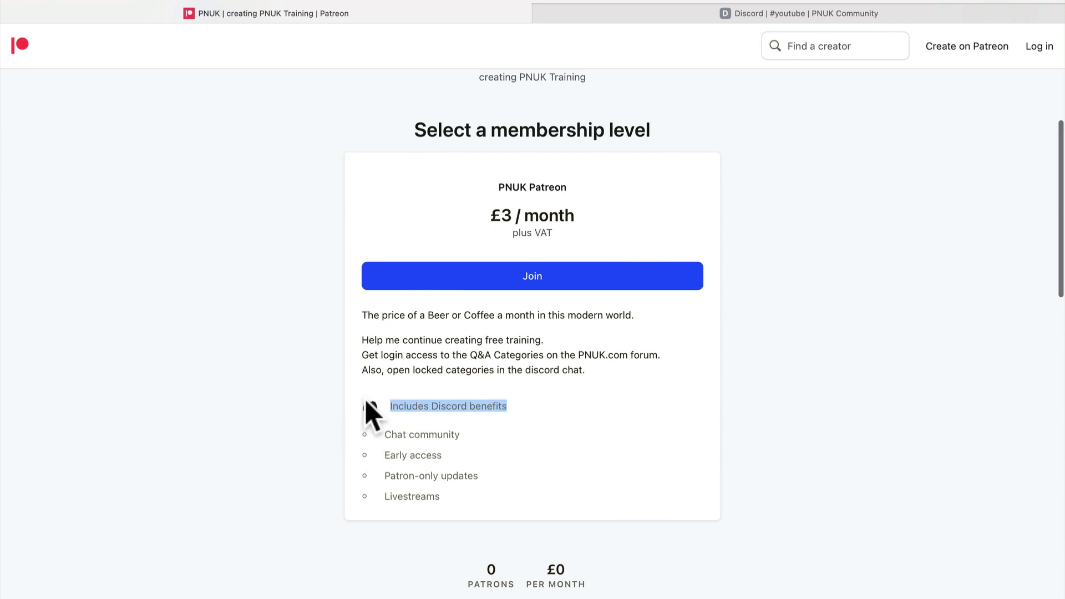
{"action": "left_click", "coordinate": [431, 409]}
{"action": "left_click_drag", "start_coordinate": [388, 411], "coordinate": [498, 405]}
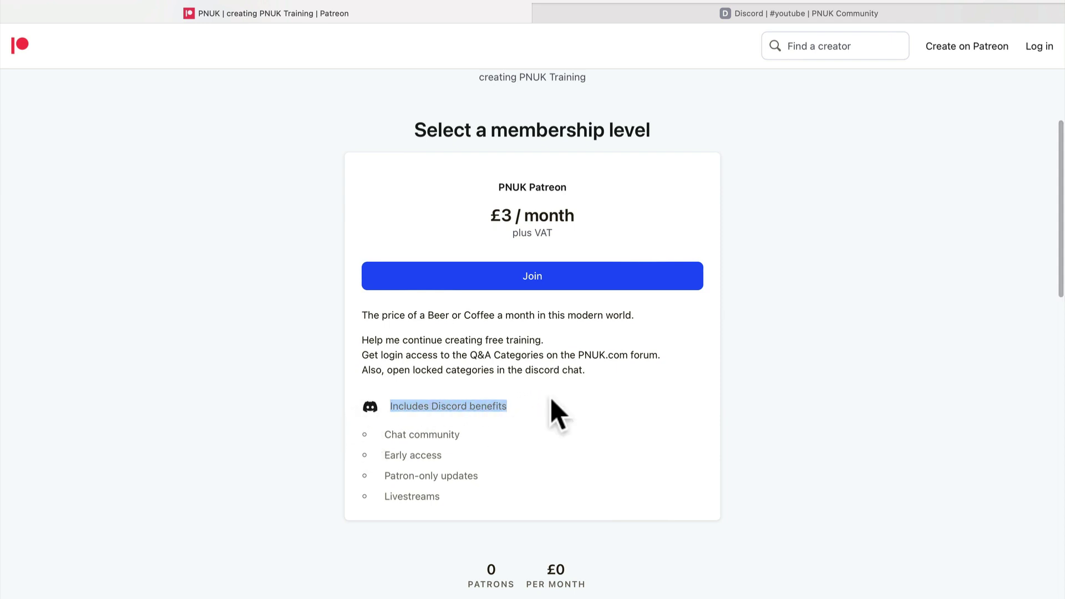
{"action": "scroll", "coordinate": [558, 413], "scroll_direction": "down", "scroll_amount": 10}
{"action": "scroll", "coordinate": [557, 413], "scroll_direction": "up", "scroll_amount": 14}
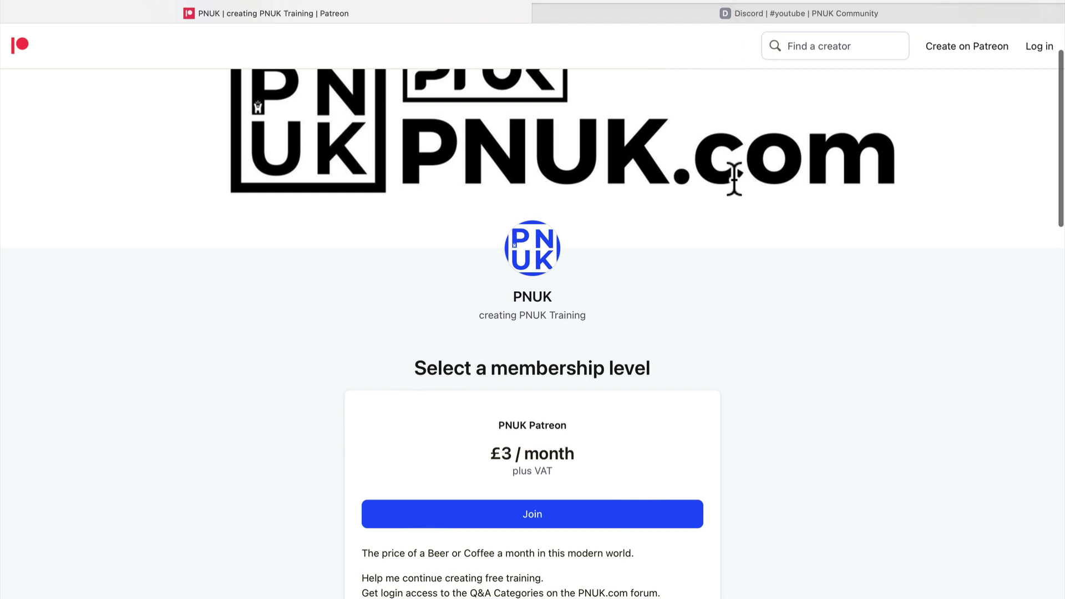
{"action": "scroll", "coordinate": [734, 179], "scroll_direction": "up", "scroll_amount": 2}
{"action": "scroll", "coordinate": [724, 366], "scroll_direction": "down", "scroll_amount": 8}
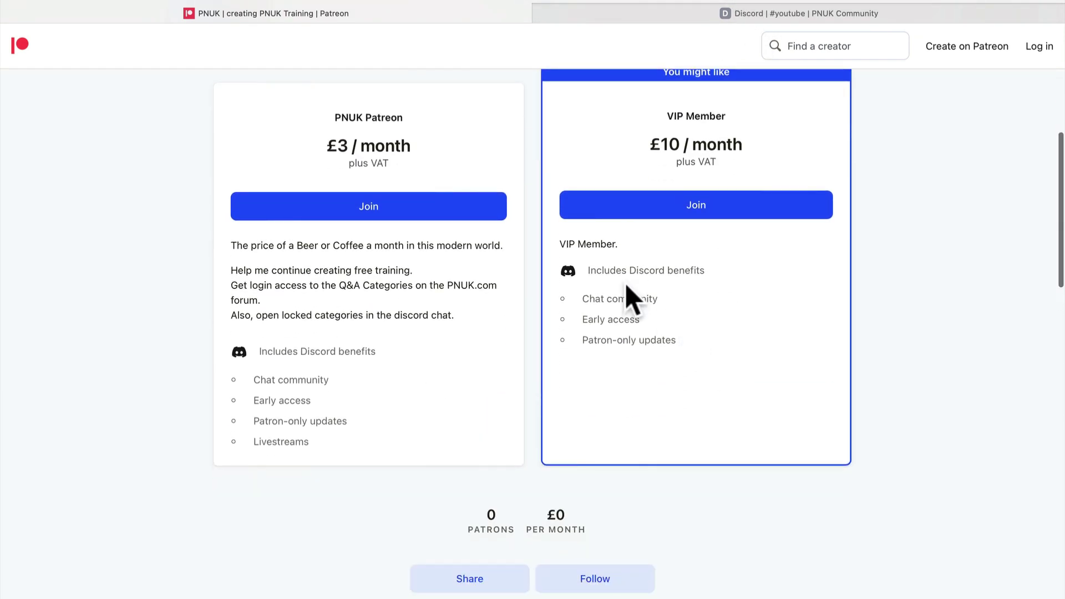
{"action": "left_click_drag", "start_coordinate": [610, 269], "coordinate": [730, 268]}
{"action": "scroll", "coordinate": [611, 361], "scroll_direction": "up", "scroll_amount": 2}
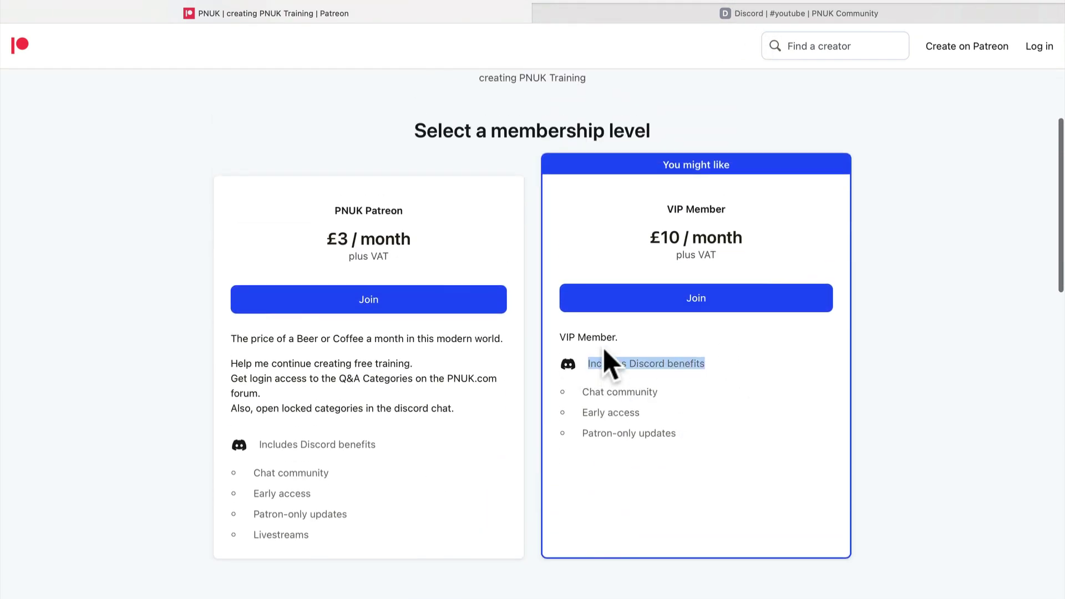
- Join the £3 PNUK Patreon tier and put the e-mail address into the Email field
{"action": "left_click", "coordinate": [392, 304]}
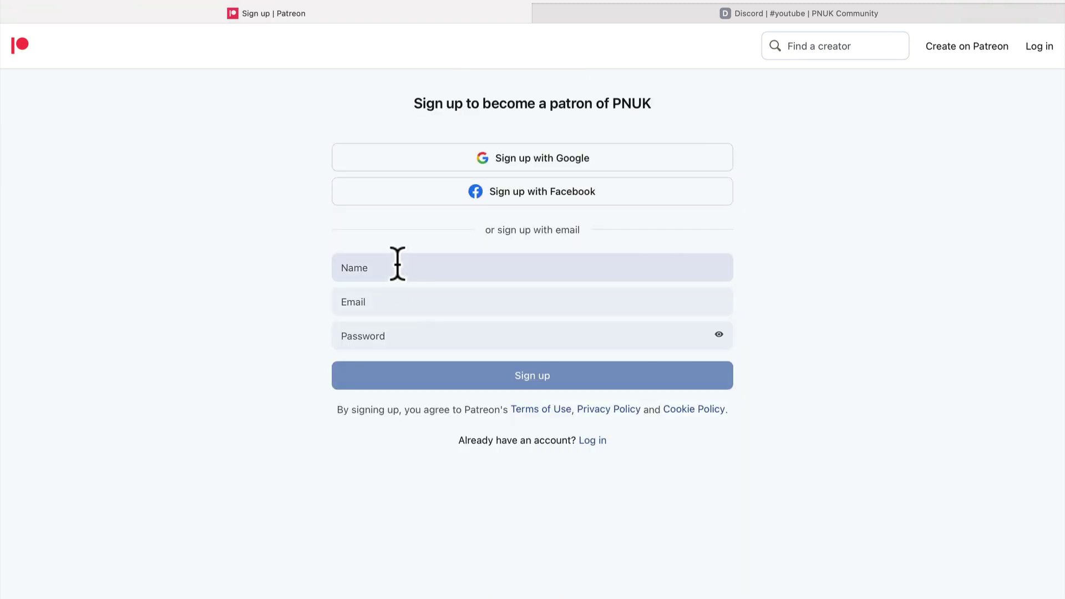
{"action": "left_click", "coordinate": [397, 263]}
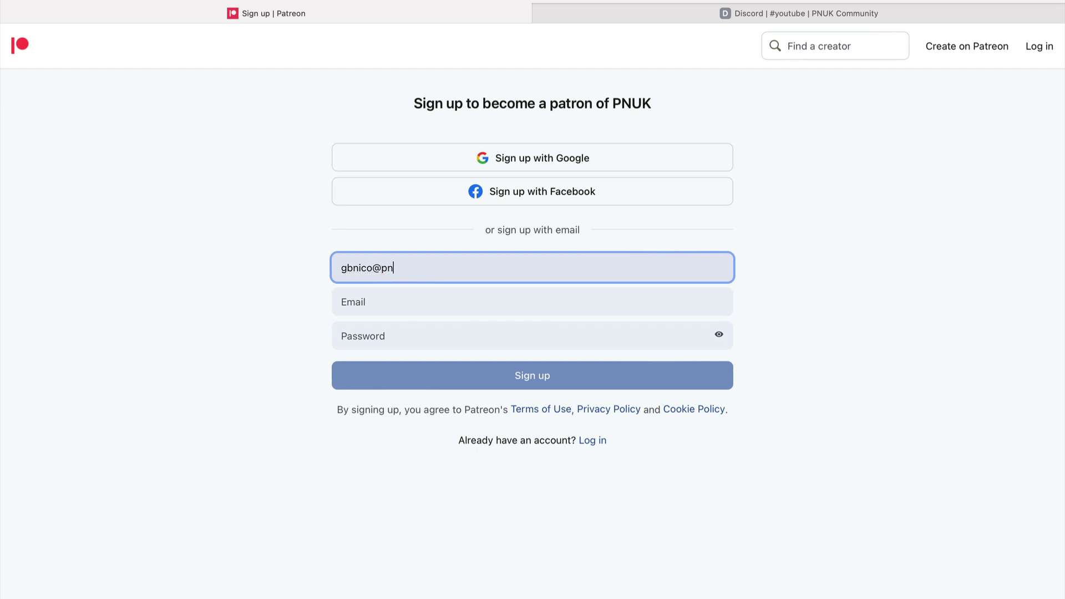
{"action": "key", "text": "Tab"}
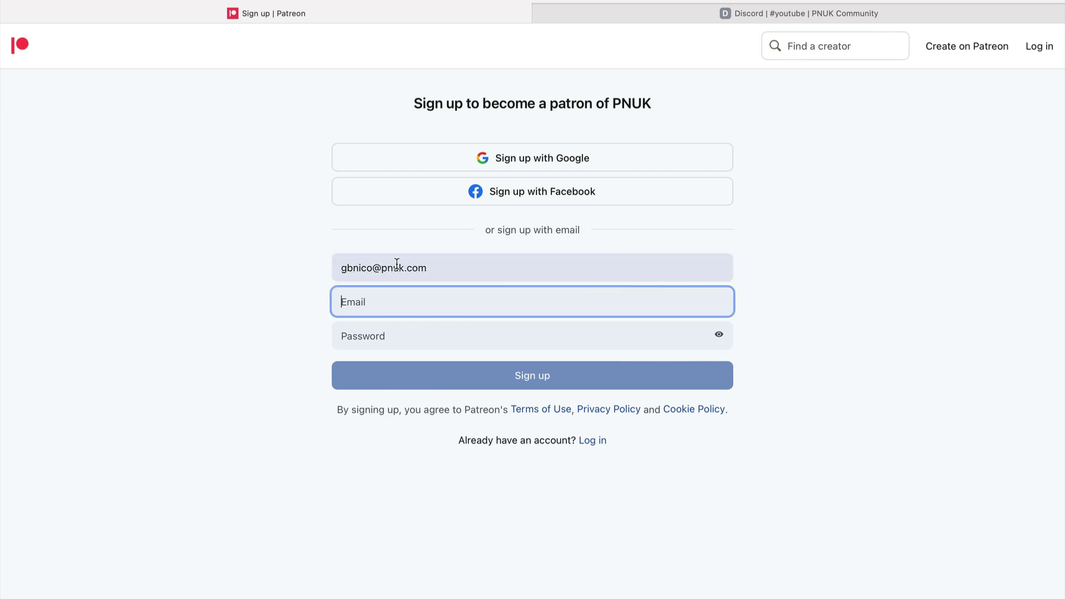
{"action": "triple_click", "coordinate": [403, 260]}
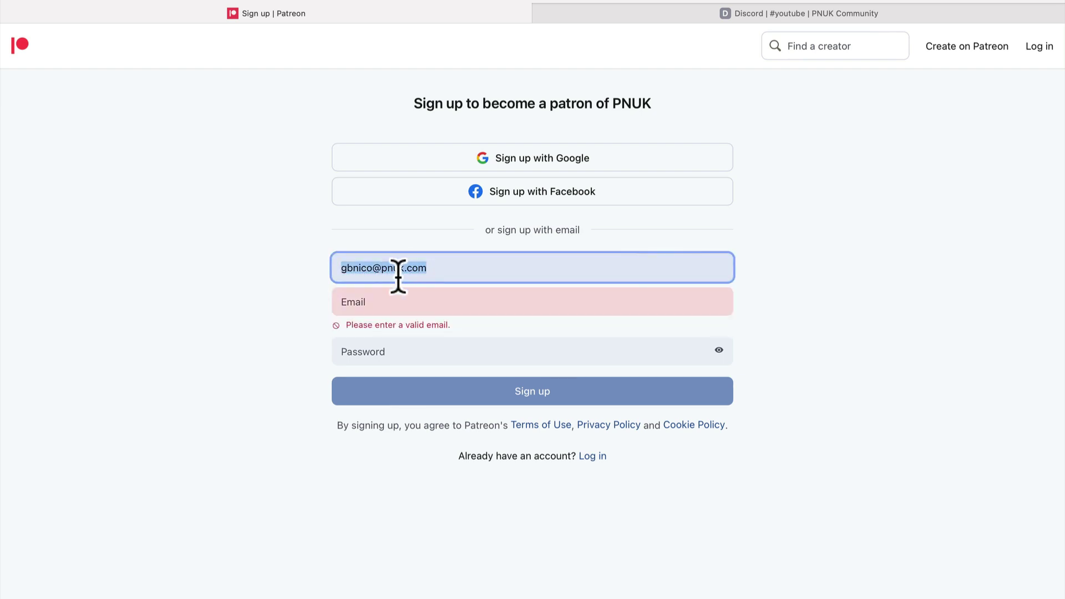
{"action": "key", "text": "ctrl+x"}
{"action": "left_click", "coordinate": [386, 309]}
{"action": "key", "text": "ctrl+v"}
- Enter the patron's name and password and submit the sign-up form
{"action": "left_click", "coordinate": [388, 271]}
{"action": "type", "text": "Paul"}
{"action": "key", "text": "Tab"}
{"action": "left_click", "coordinate": [401, 335]}
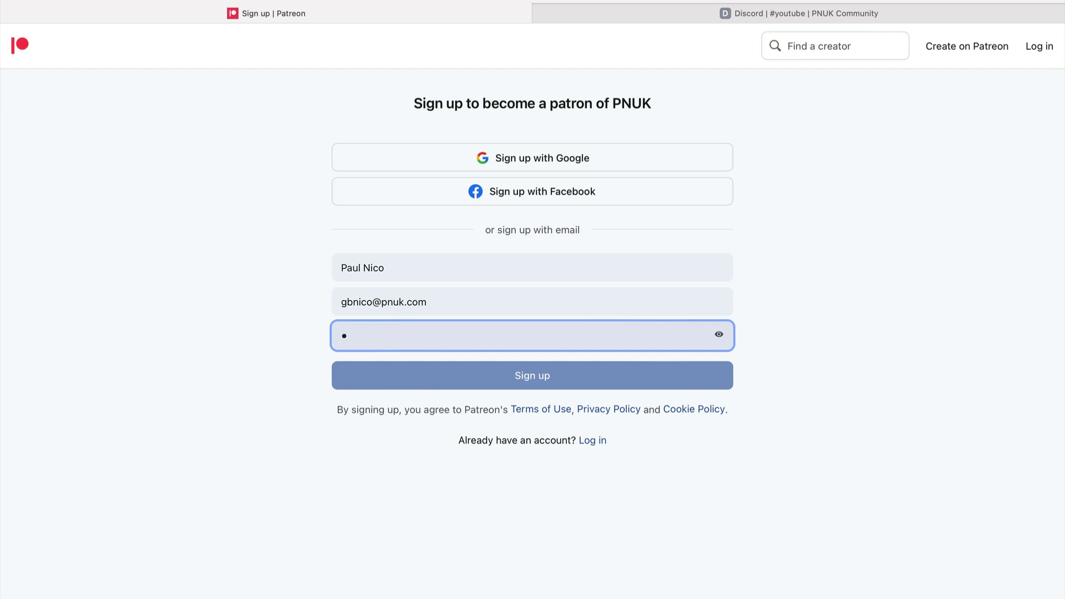
{"action": "type", "text": "••••••••••"}
{"action": "left_click", "coordinate": [432, 377]}
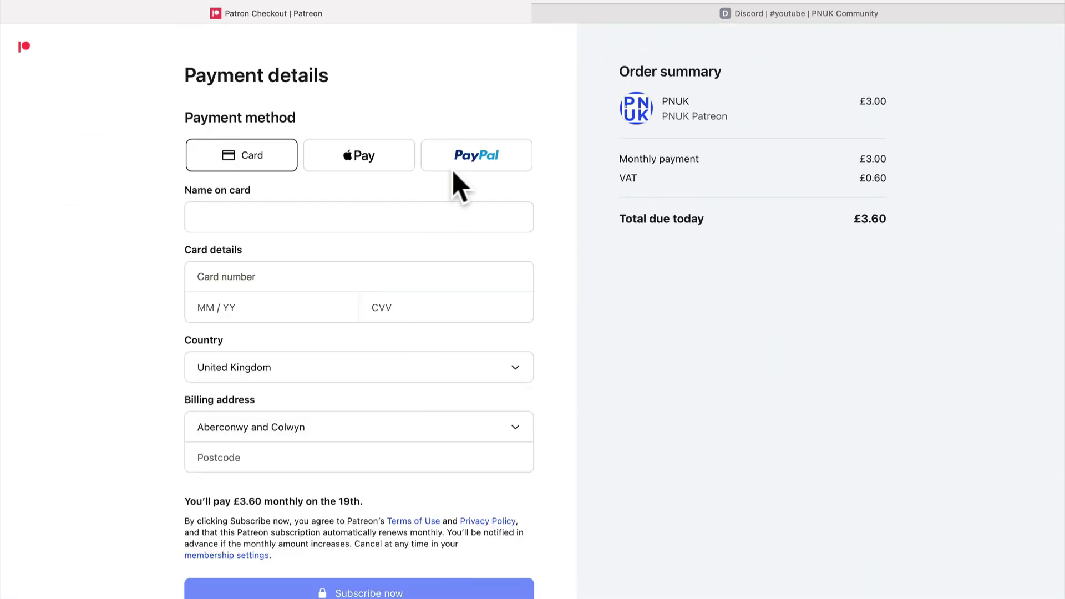
- Choose PayPal as the payment method with South Yorkshire as the billing address
{"action": "left_click", "coordinate": [458, 167]}
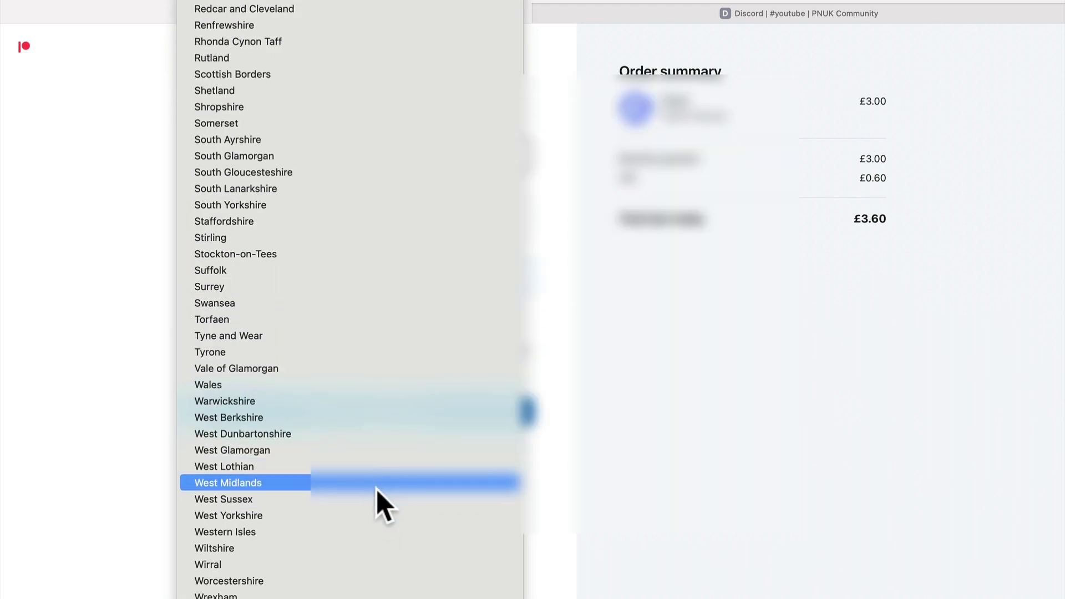
{"action": "scroll", "coordinate": [381, 458], "scroll_direction": "up", "scroll_amount": 3}
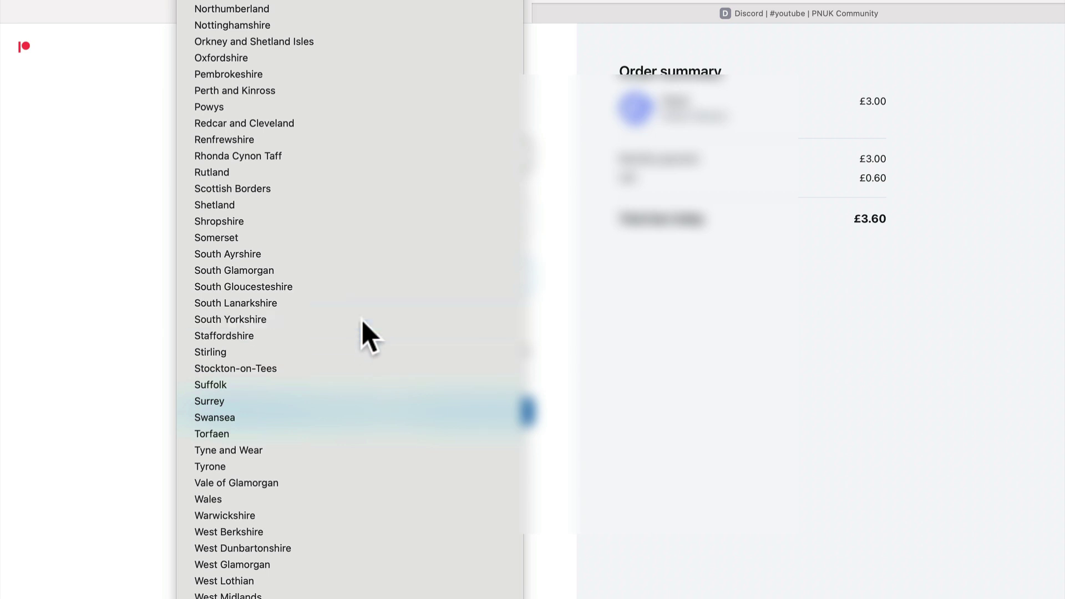
{"action": "left_click", "coordinate": [363, 319]}
{"action": "left_click", "coordinate": [370, 424]}
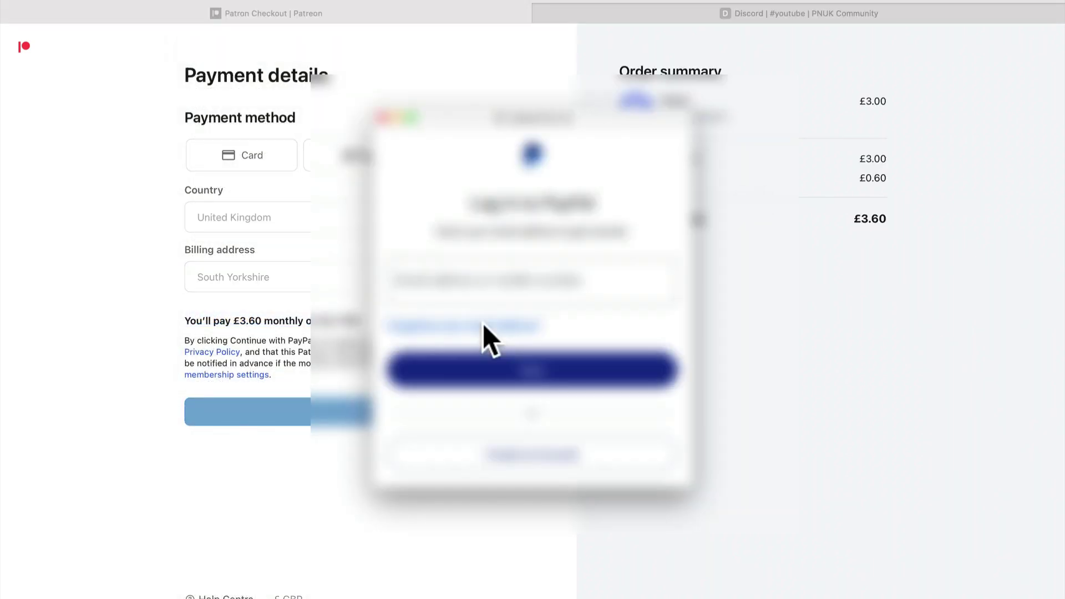
- Log in to PayPal with a one-time code and approve the £3.60 payment
{"action": "left_click", "coordinate": [493, 287]}
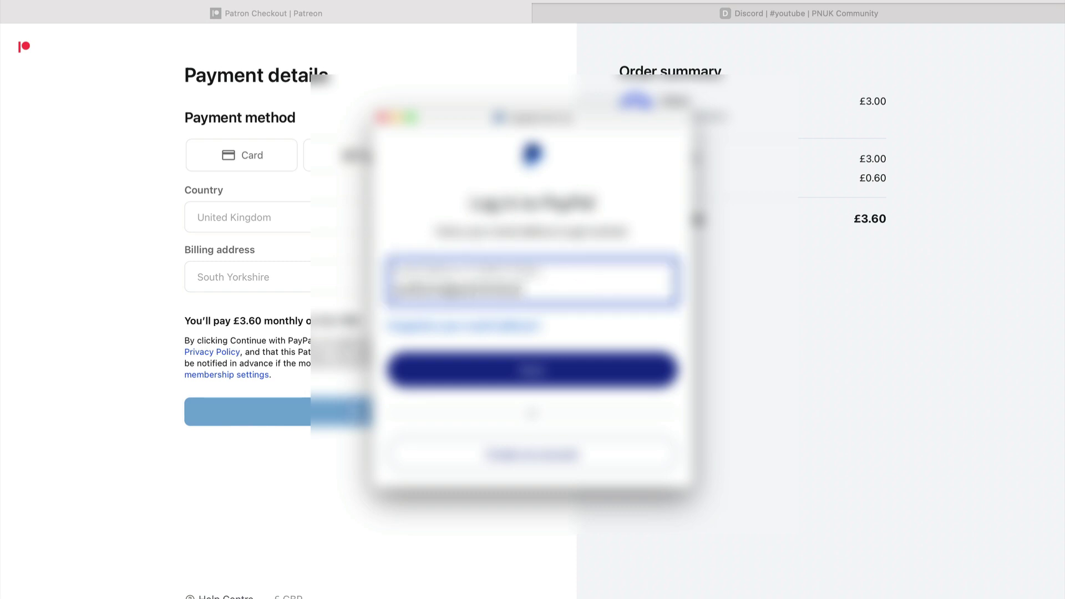
{"action": "left_click", "coordinate": [526, 367]}
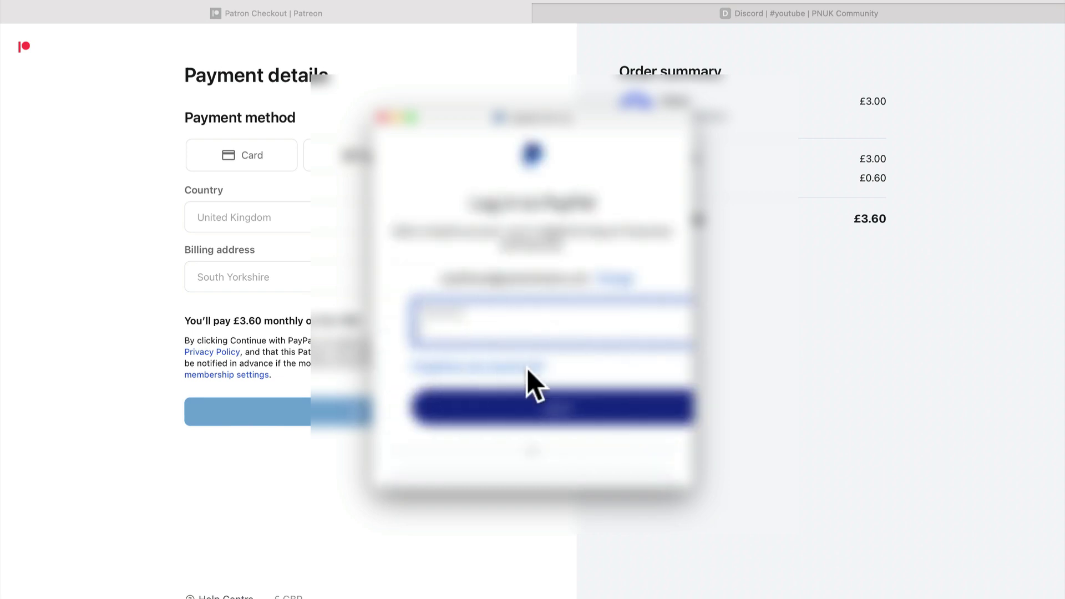
{"action": "left_click", "coordinate": [527, 365]}
{"action": "left_click", "coordinate": [556, 368]}
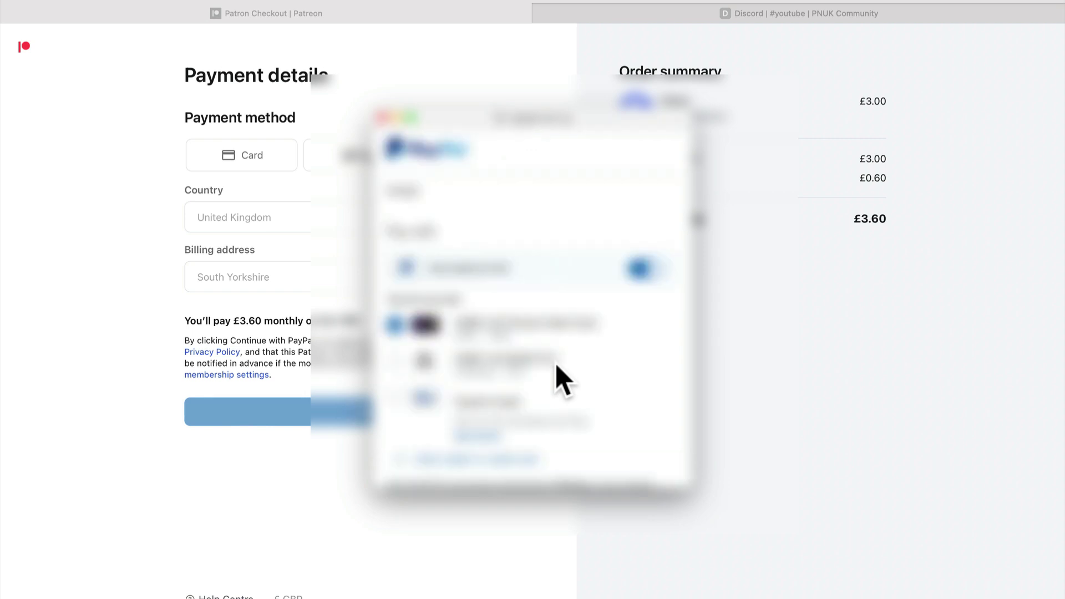
{"action": "scroll", "coordinate": [556, 367], "scroll_direction": "down", "scroll_amount": 5}
{"action": "left_click", "coordinate": [599, 401]}
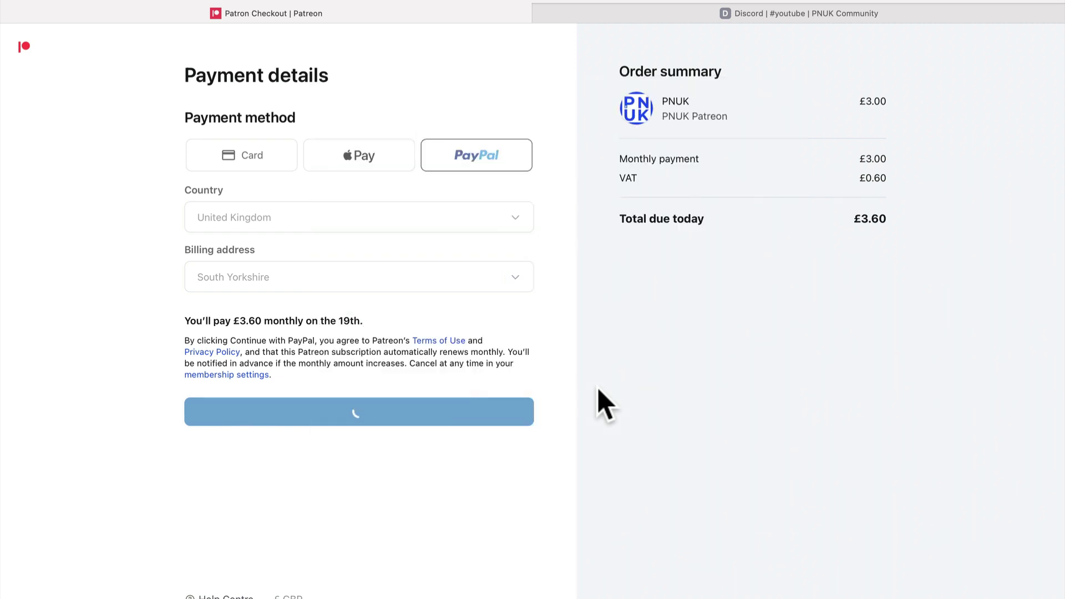
- Collapse the MEMBERS category in Discord, then go back to the Patreon checkout
{"action": "left_click", "coordinate": [627, 18]}
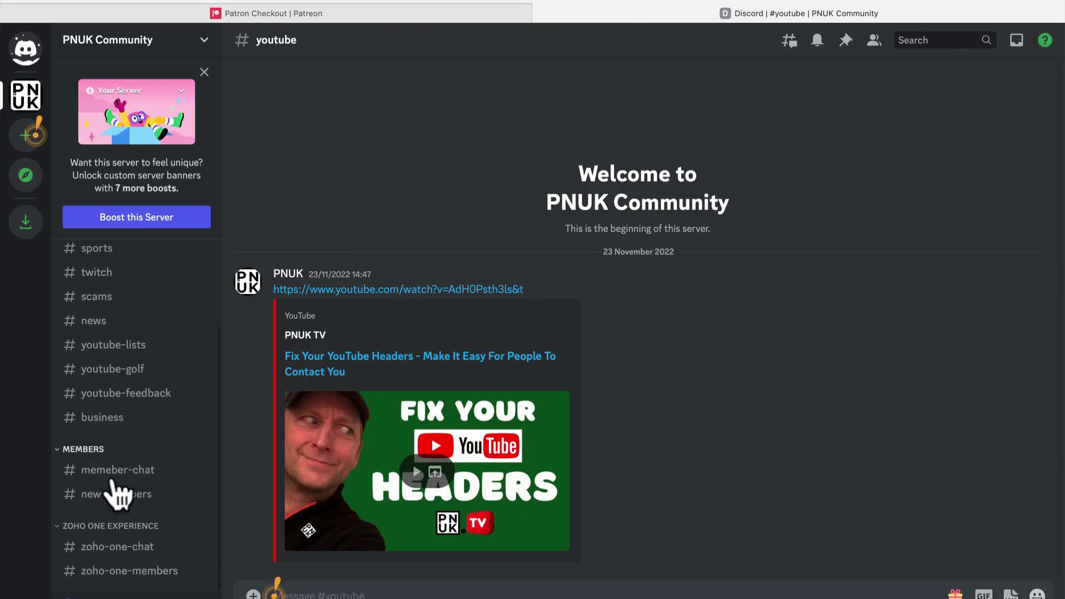
{"action": "left_click", "coordinate": [58, 450]}
{"action": "scroll", "coordinate": [111, 443], "scroll_direction": "up", "scroll_amount": 2}
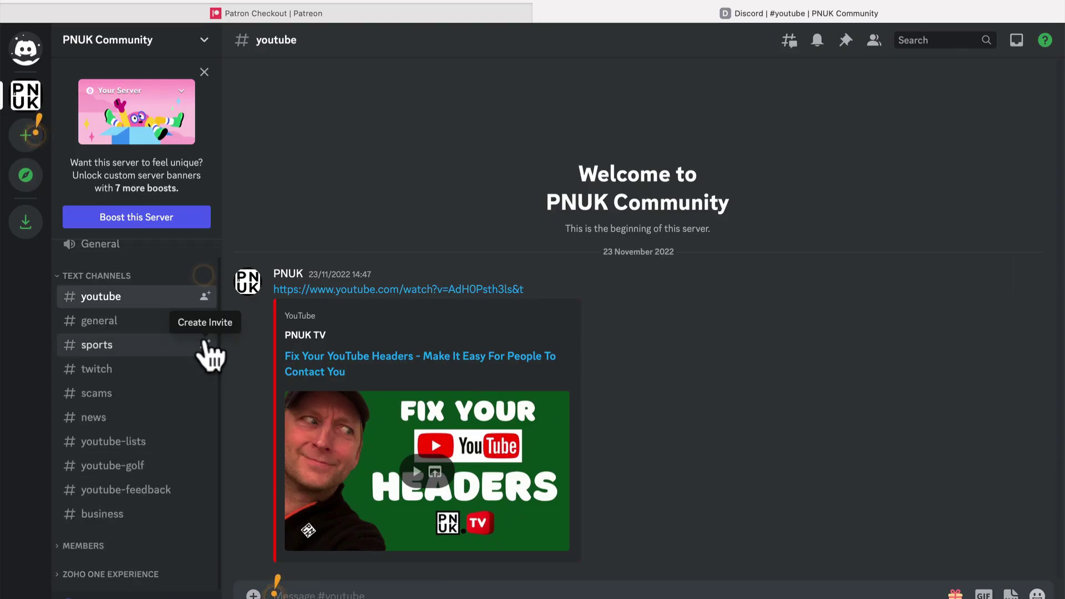
{"action": "left_click", "coordinate": [293, 12]}
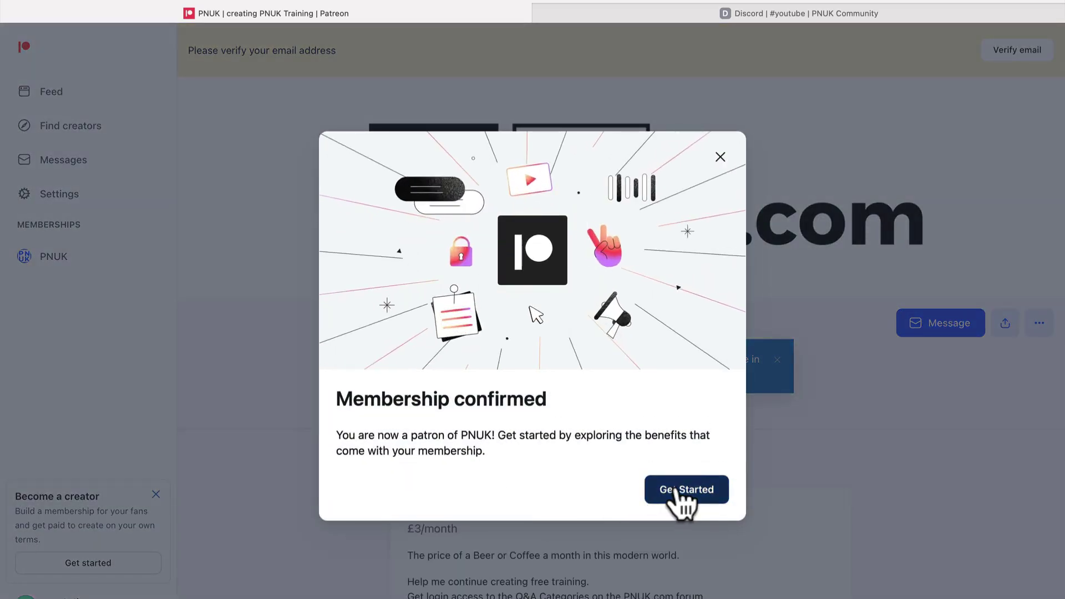
- Dismiss the Patreon confirmation and scroll to the Discord community benefit
{"action": "left_click", "coordinate": [682, 499]}
{"action": "scroll", "coordinate": [602, 508], "scroll_direction": "down", "scroll_amount": 2}
{"action": "scroll", "coordinate": [601, 508], "scroll_direction": "down", "scroll_amount": 4}
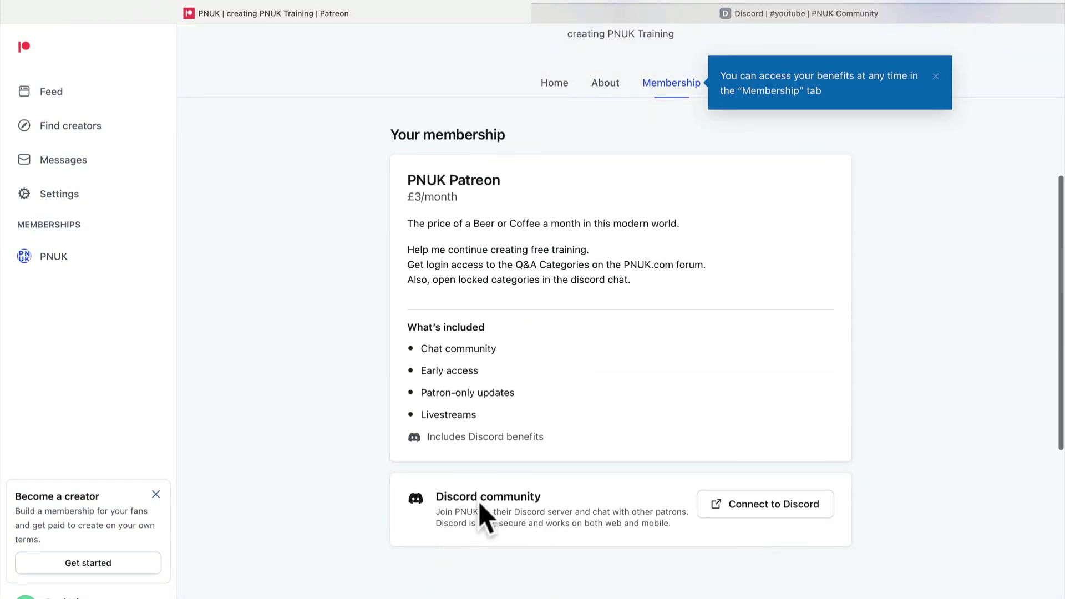
{"action": "left_click_drag", "start_coordinate": [444, 495], "coordinate": [541, 491]}
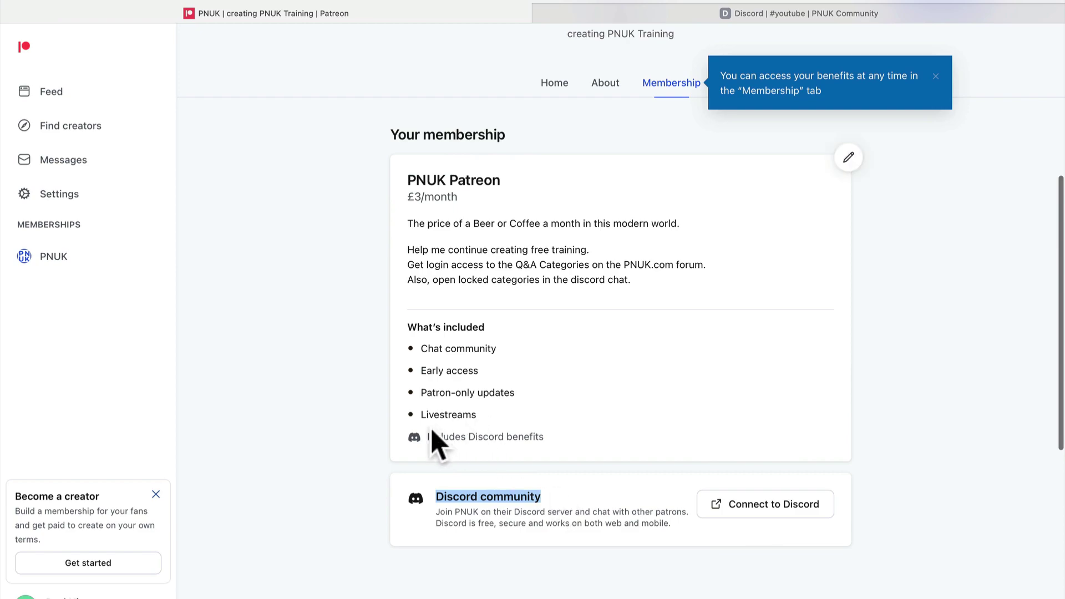
- Reload Discord, then connect the Discord account to Patreon and authorise access
{"action": "left_click", "coordinate": [574, 13]}
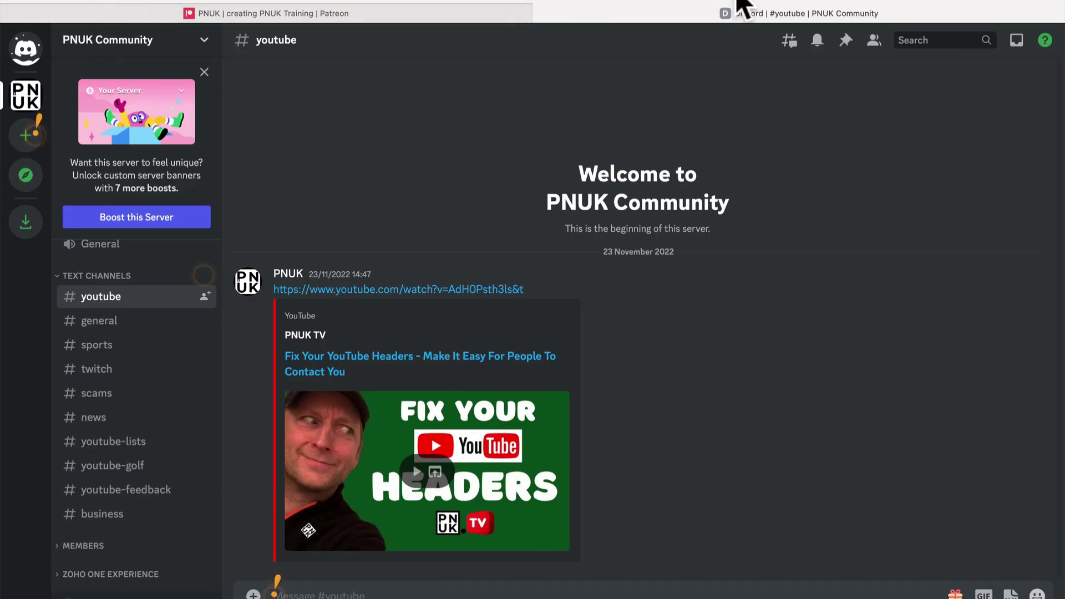
{"action": "key", "text": "super+r"}
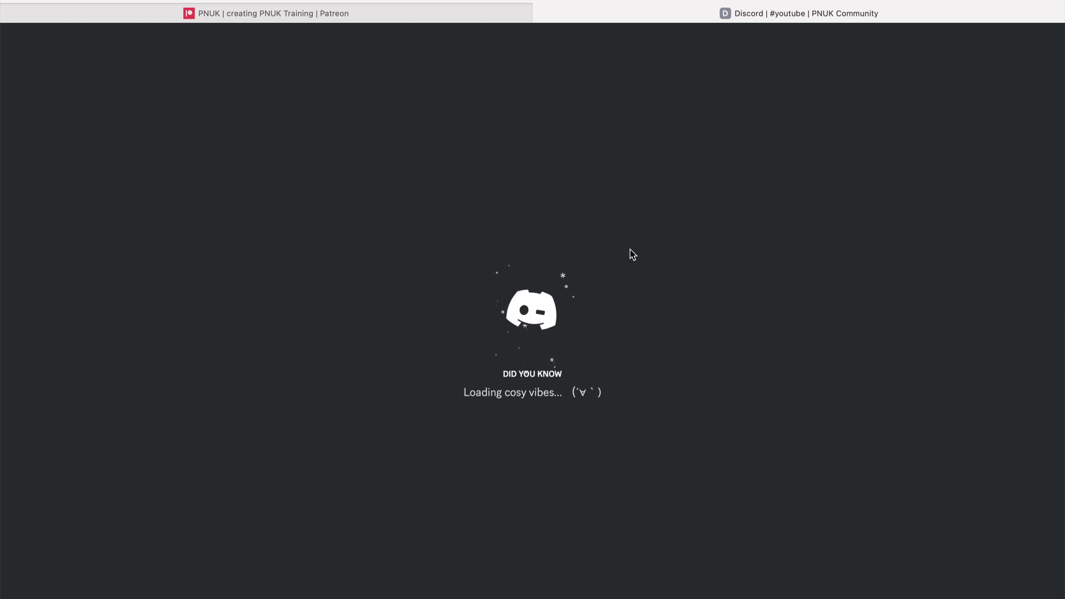
{"action": "scroll", "coordinate": [157, 524], "scroll_direction": "down", "scroll_amount": 1}
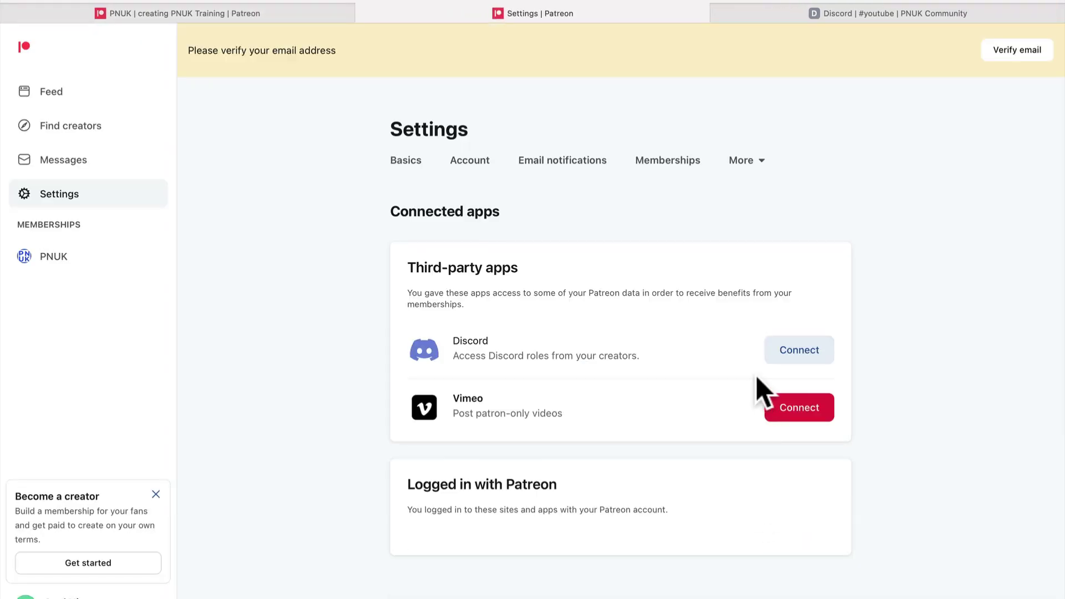
{"action": "left_click", "coordinate": [782, 355]}
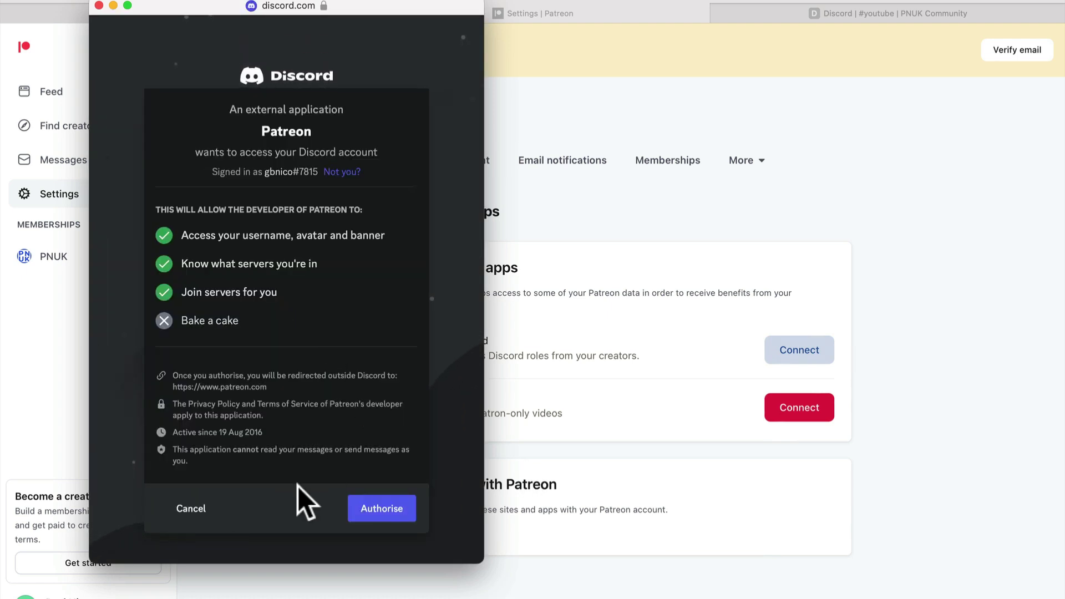
{"action": "left_click", "coordinate": [381, 507]}
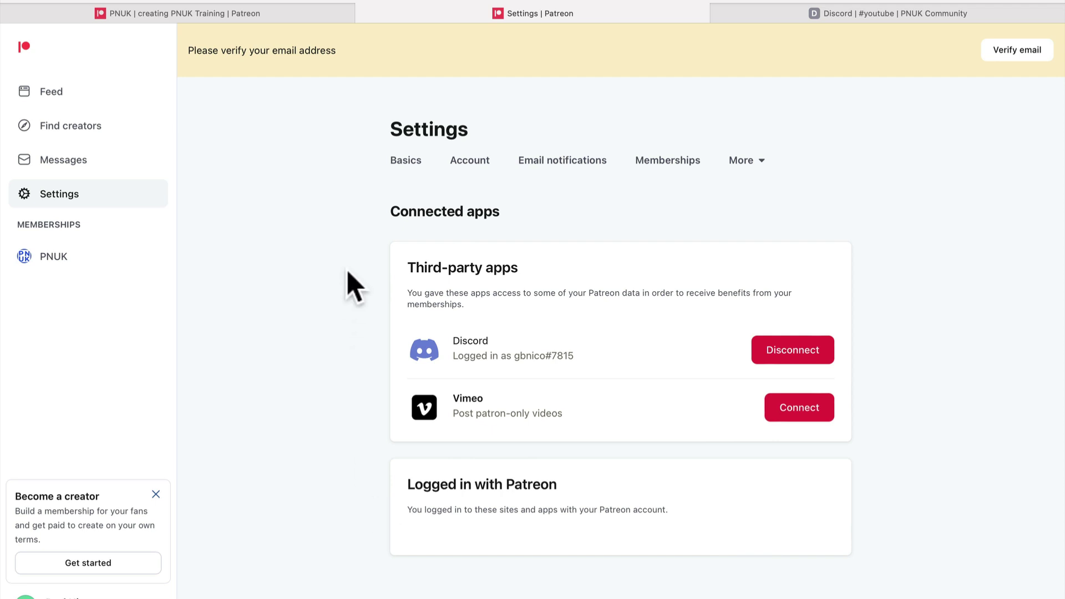
- Check that the new patreon-members and patreon-vip channels now appear in Discord
{"action": "left_click", "coordinate": [774, 14]}
{"action": "scroll", "coordinate": [139, 399], "scroll_direction": "down", "scroll_amount": 3}
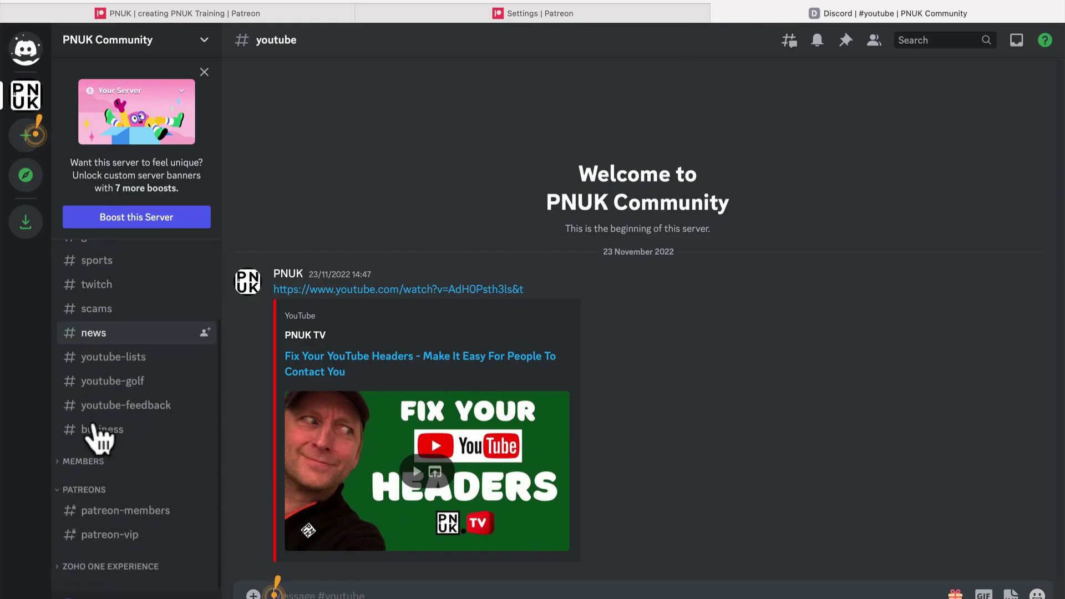
{"action": "left_click", "coordinate": [128, 526]}
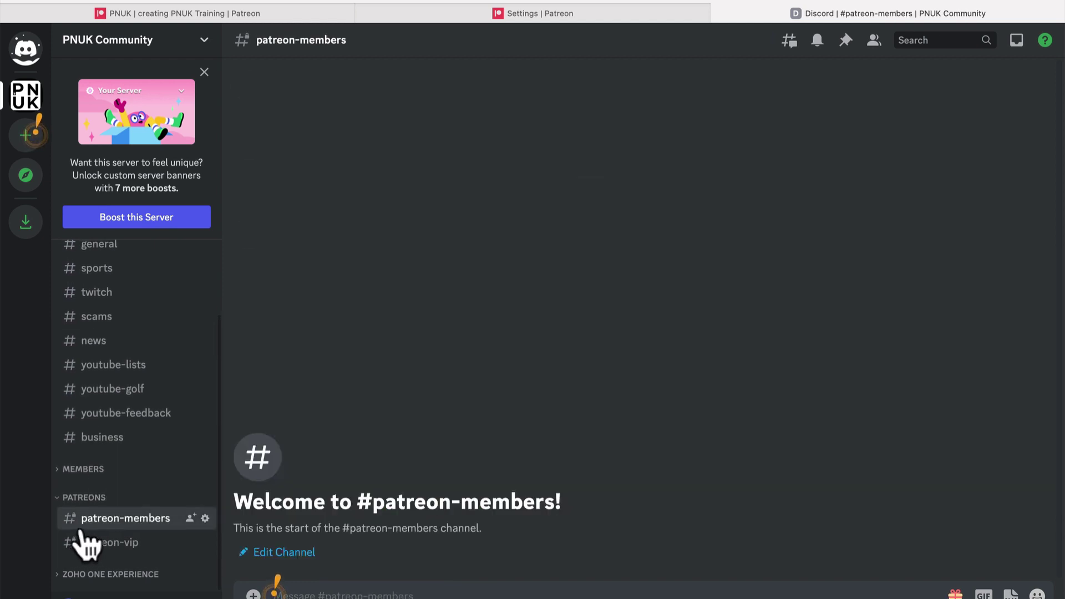
{"action": "left_click", "coordinate": [105, 542]}
{"action": "left_click", "coordinate": [136, 521]}
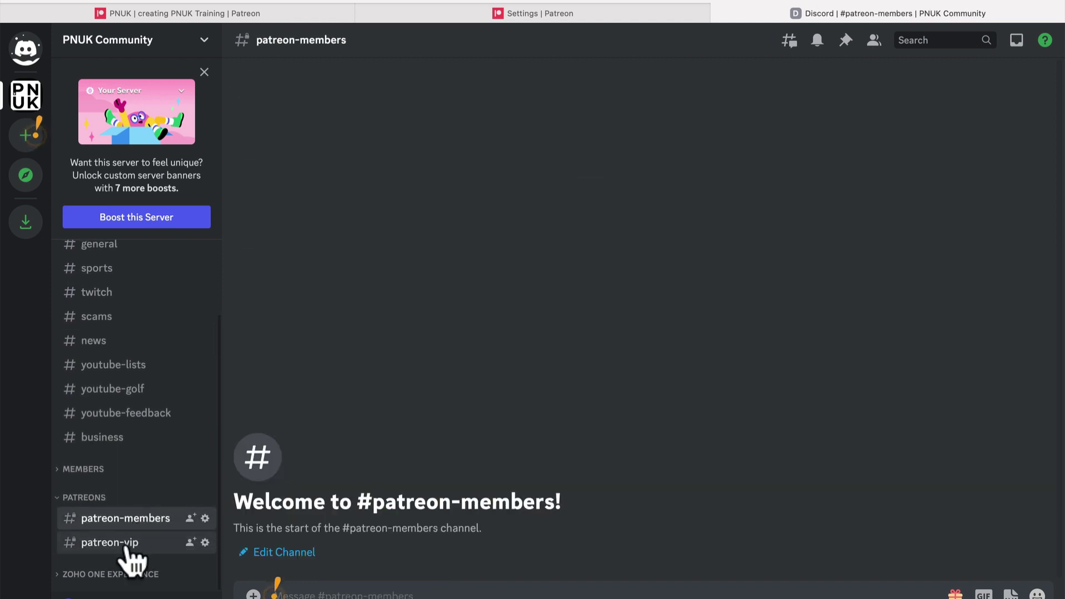
{"action": "left_click", "coordinate": [100, 543]}
{"action": "left_click", "coordinate": [133, 519]}
{"action": "left_click", "coordinate": [214, 545]}
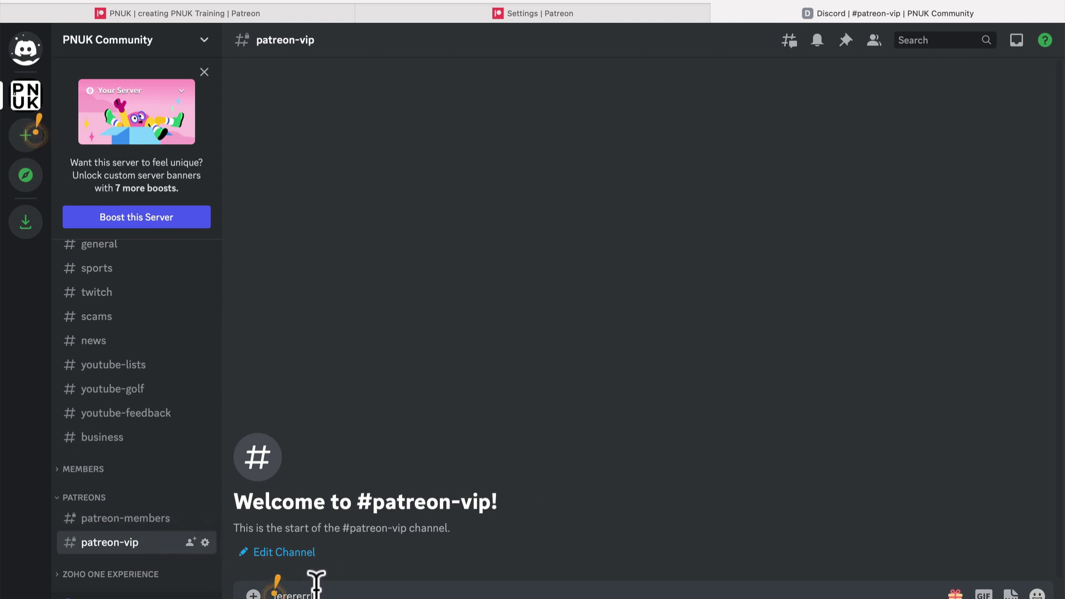
{"action": "left_click", "coordinate": [147, 518]}
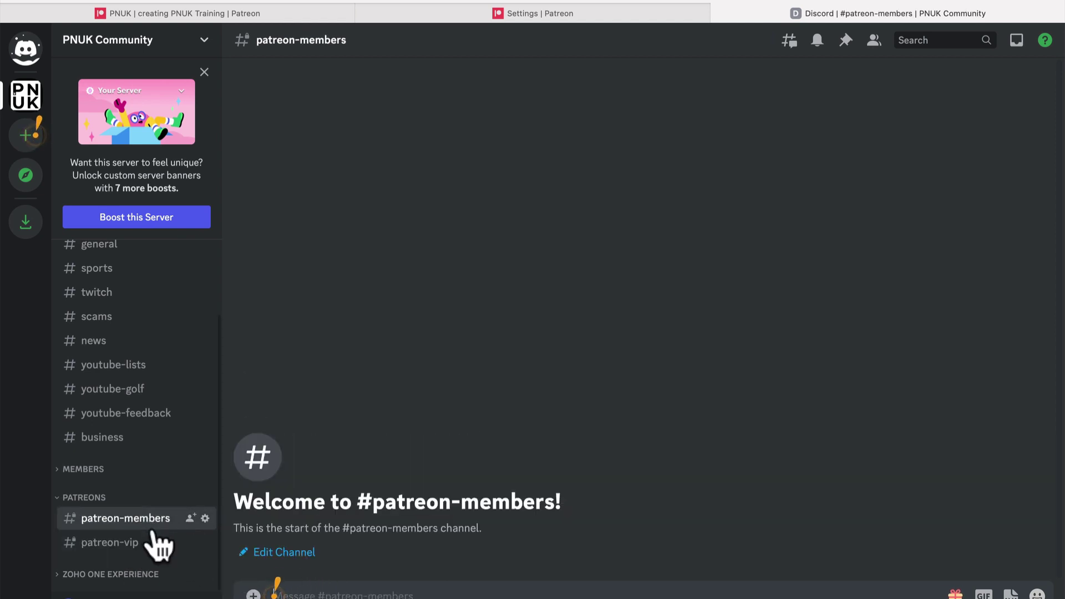
- Post 'hello glad to be here in the Patreon' in #patreon-members
{"action": "type", "text": "hello glad to be here in the"}
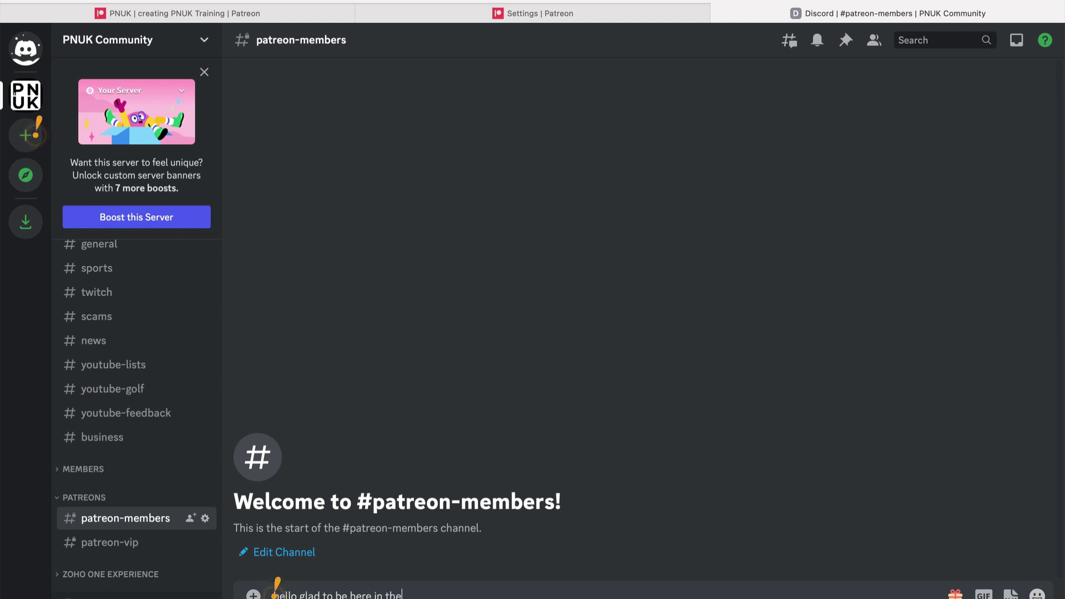
{"action": "type", "text": "Patreon"}
{"action": "key", "text": "Return"}
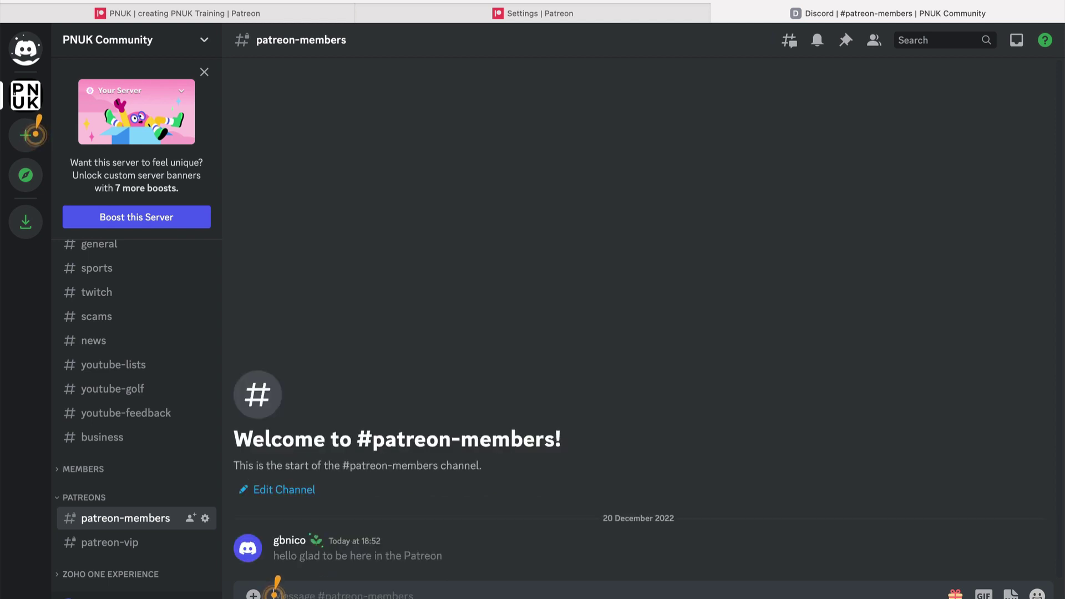
{"action": "mouse_move", "coordinate": [311, 593]}
{"action": "left_click", "coordinate": [456, 585]}
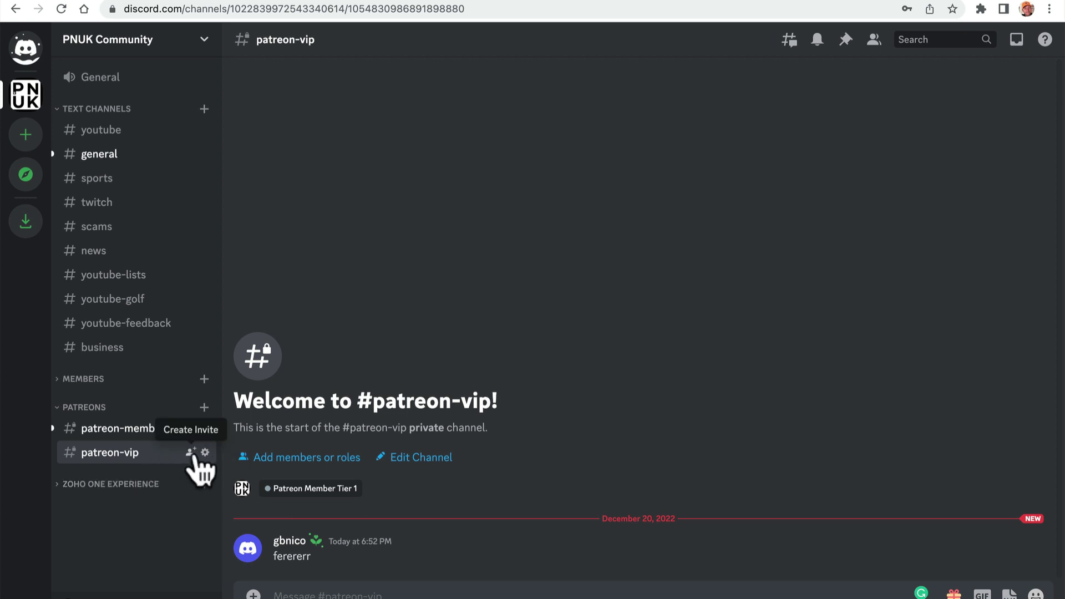
- Inspect Patreon Member Tier 1's permission overrides on the patreon-vip channel
{"action": "left_click", "coordinate": [205, 453]}
{"action": "left_click", "coordinate": [271, 117]}
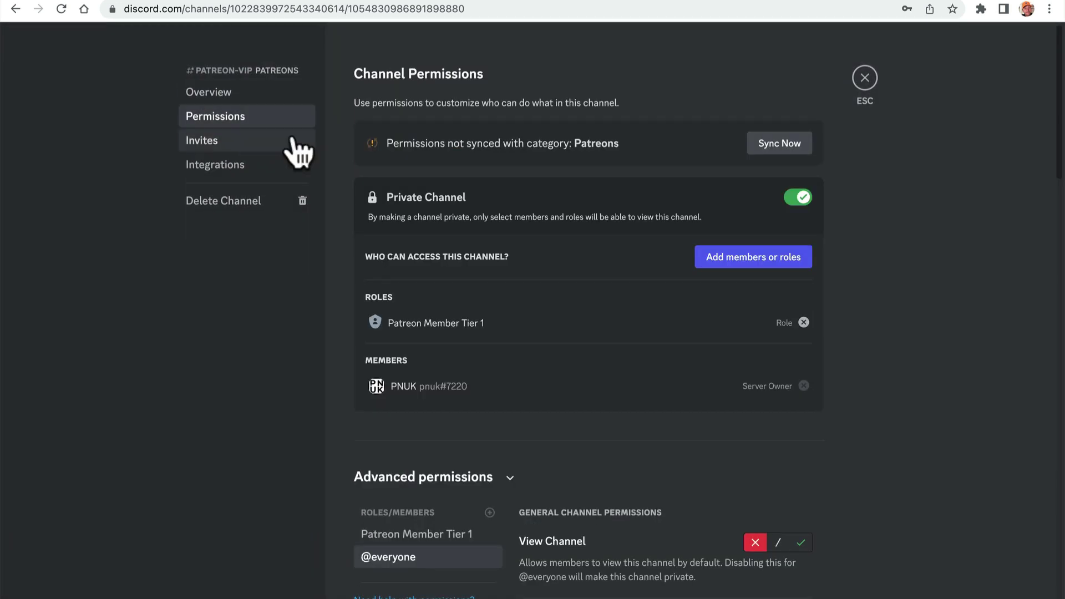
{"action": "scroll", "coordinate": [635, 417], "scroll_direction": "down", "scroll_amount": 5}
{"action": "scroll", "coordinate": [636, 417], "scroll_direction": "up", "scroll_amount": 1}
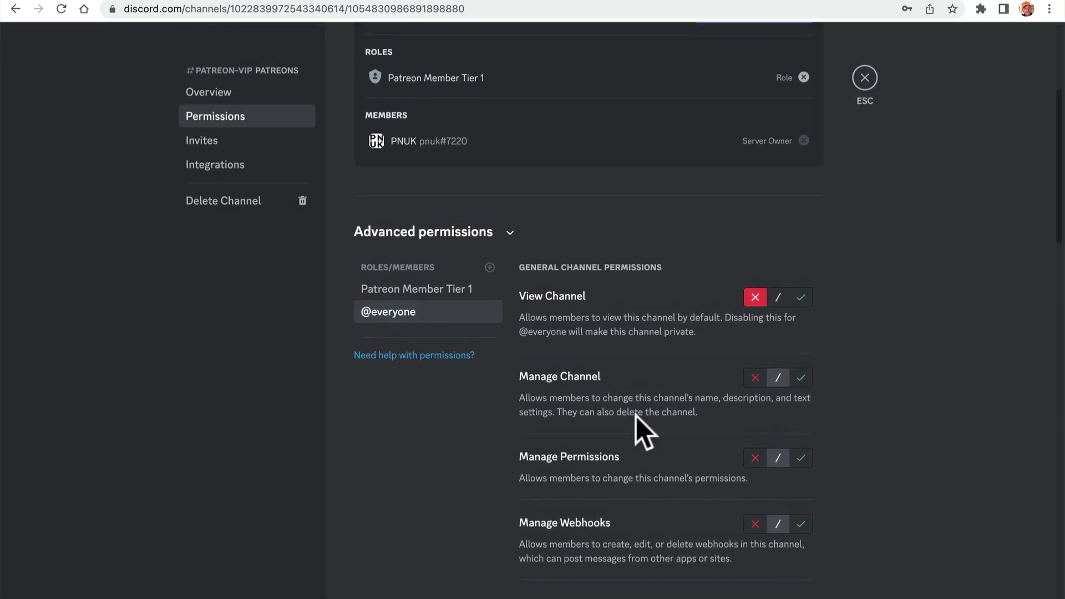
{"action": "left_click", "coordinate": [452, 290]}
{"action": "scroll", "coordinate": [502, 304], "scroll_direction": "up", "scroll_amount": 4}
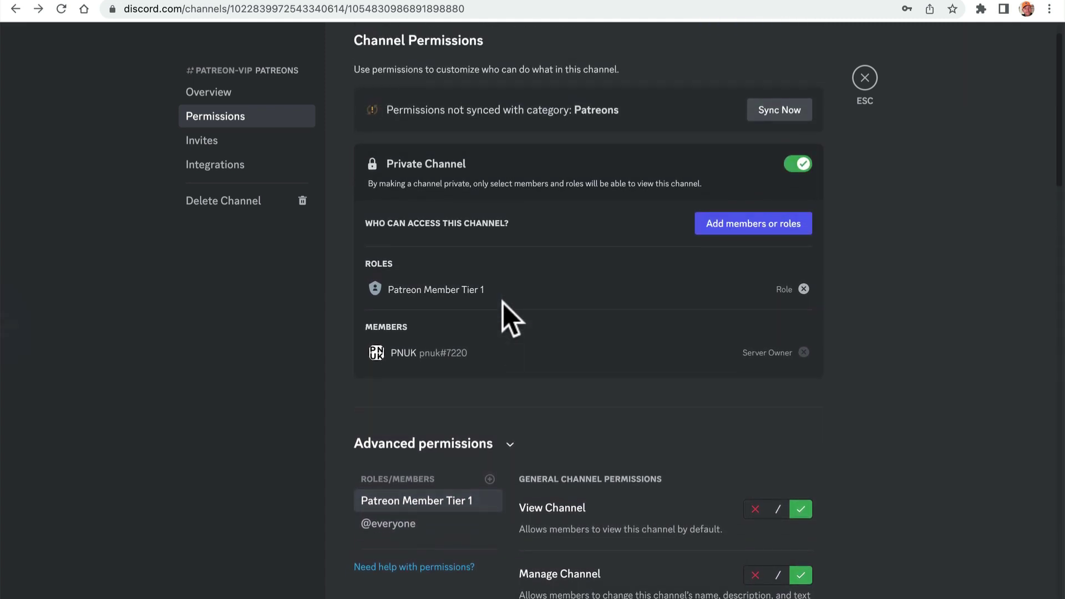
{"action": "left_click", "coordinate": [865, 78]}
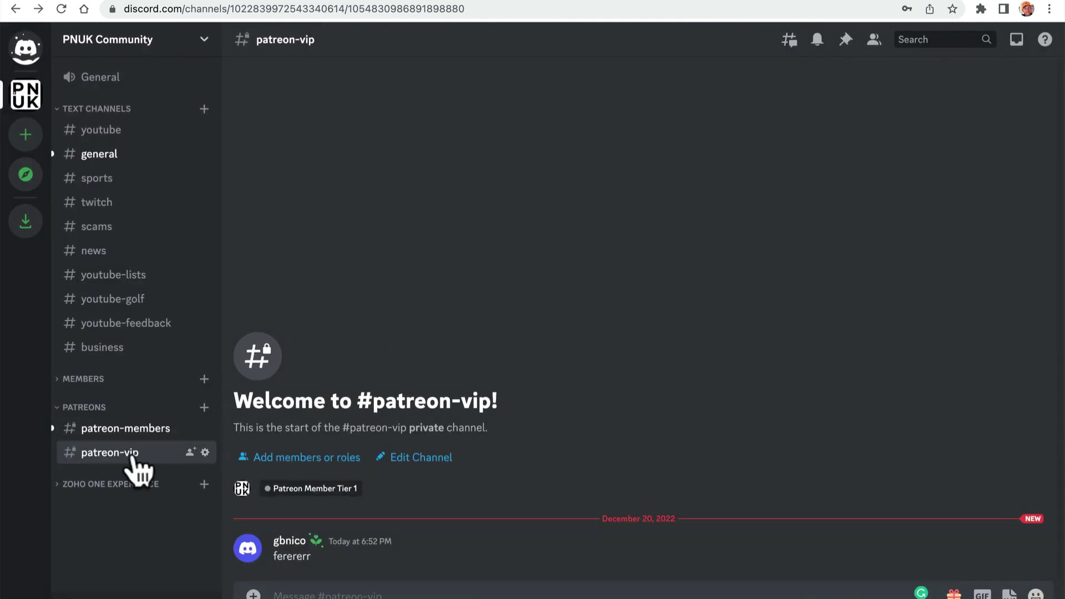
- Remove Patreon Member Tier 1 from patreon-vip's permissions and confirm with Okay
{"action": "left_click", "coordinate": [204, 452]}
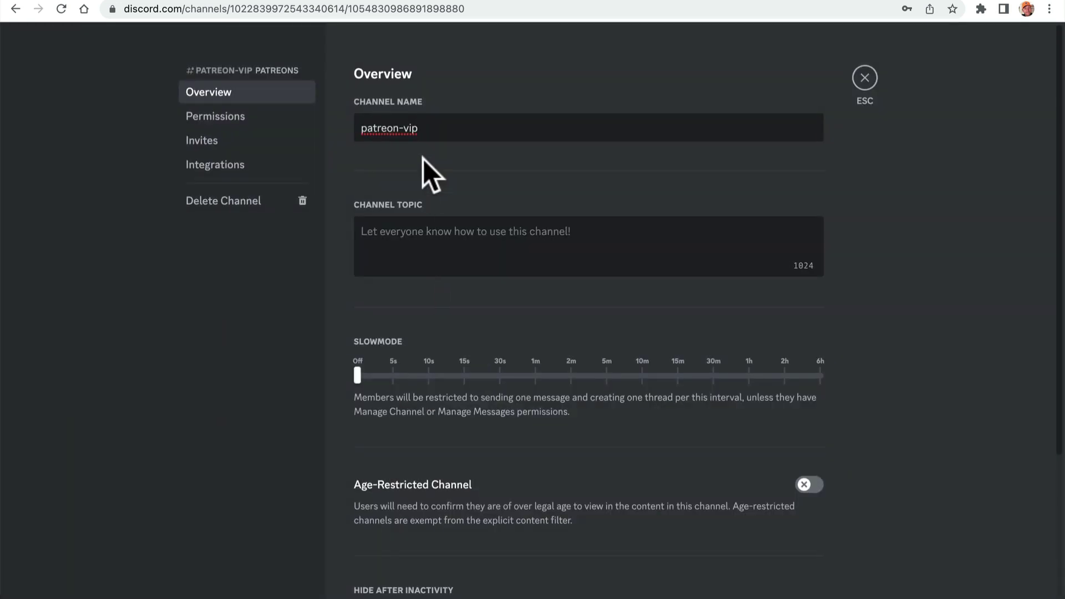
{"action": "left_click", "coordinate": [269, 119]}
{"action": "scroll", "coordinate": [616, 414], "scroll_direction": "down", "scroll_amount": 4}
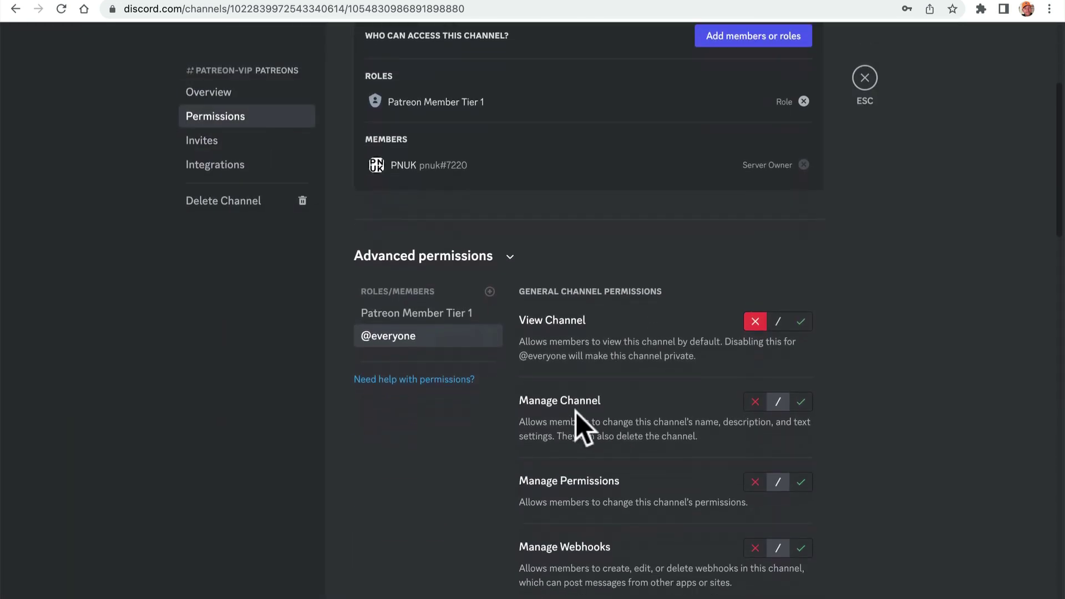
{"action": "left_click", "coordinate": [451, 314]}
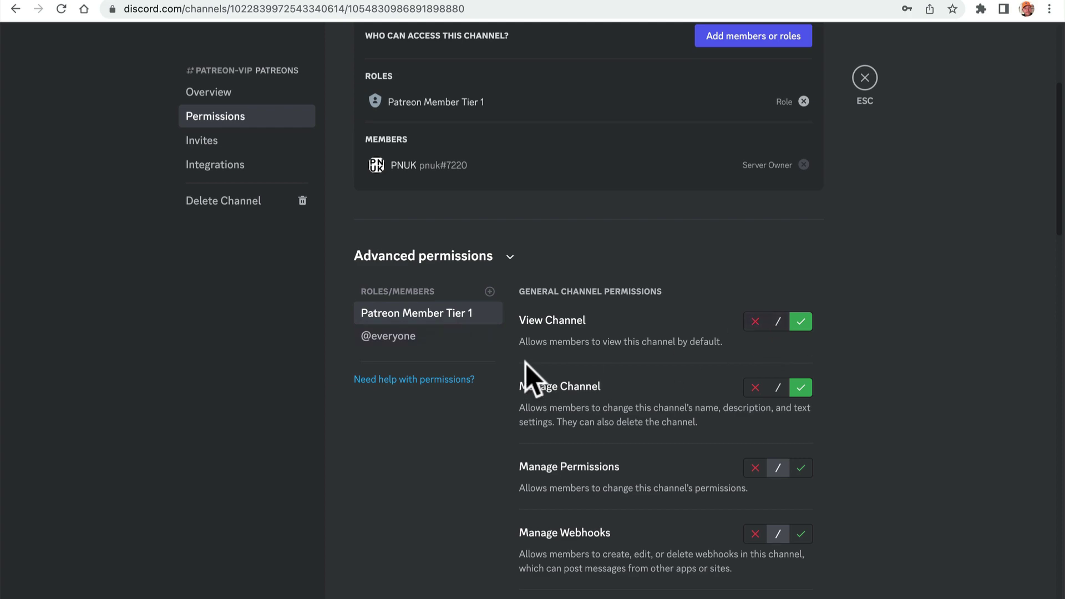
{"action": "scroll", "coordinate": [577, 435], "scroll_direction": "down", "scroll_amount": 15}
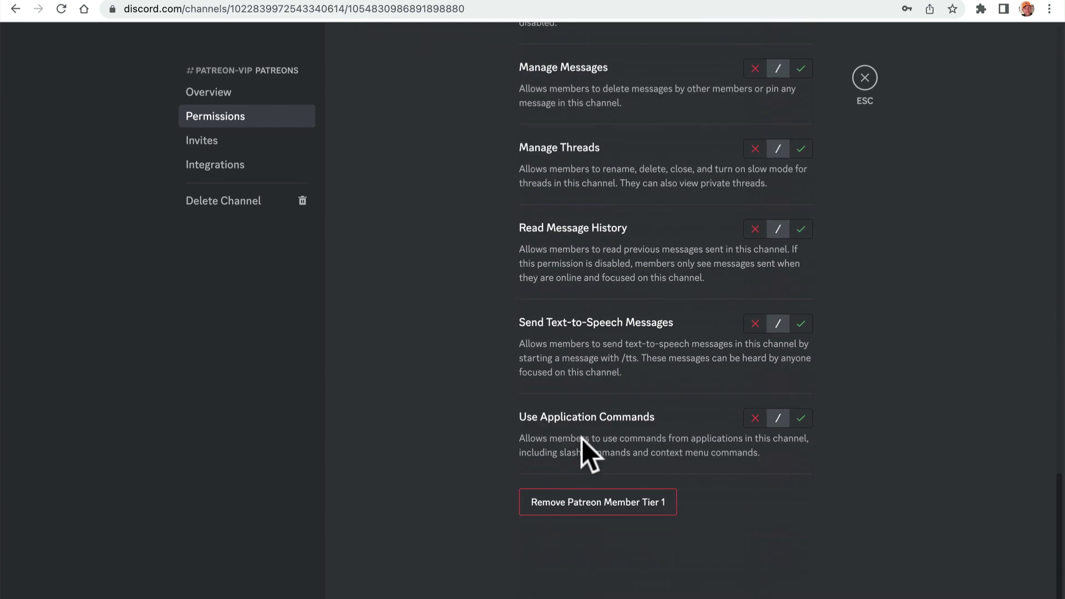
{"action": "left_click", "coordinate": [547, 502]}
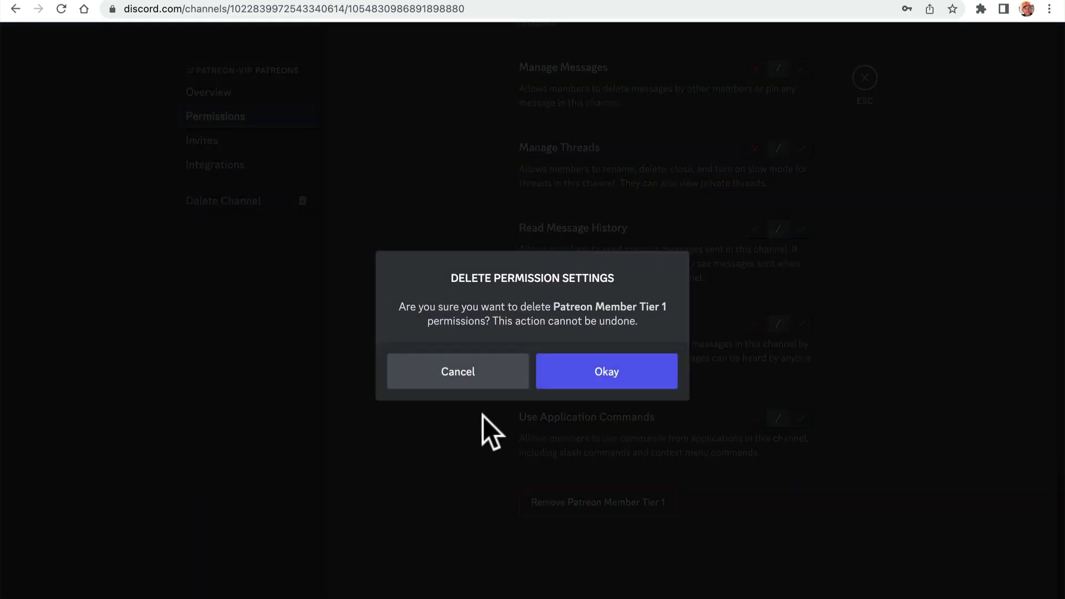
{"action": "left_click", "coordinate": [594, 379]}
{"action": "scroll", "coordinate": [458, 446], "scroll_direction": "up", "scroll_amount": 4}
{"action": "scroll", "coordinate": [458, 446], "scroll_direction": "up", "scroll_amount": 12}
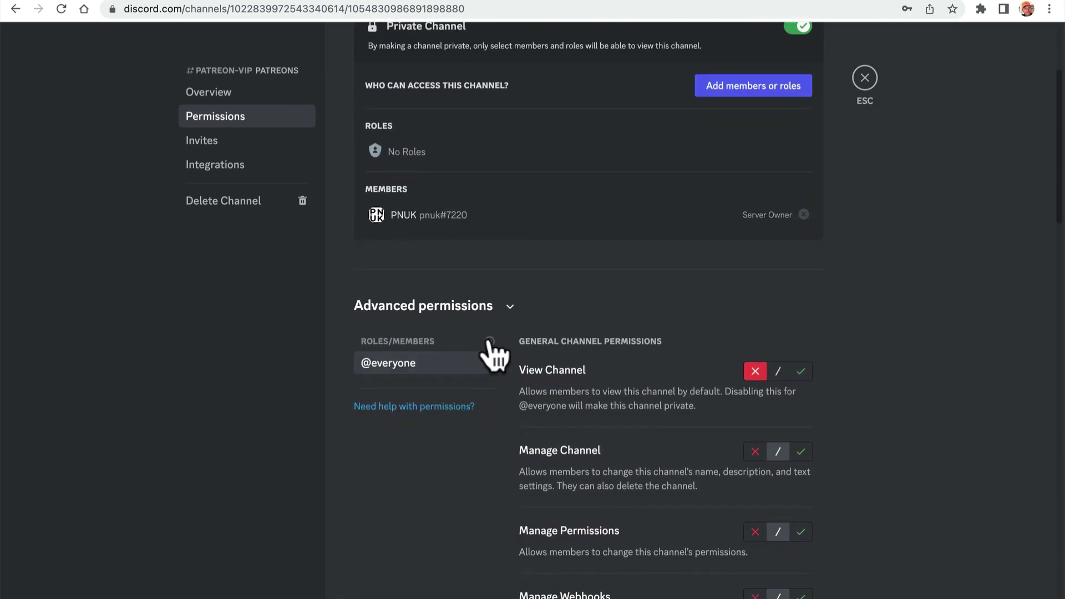
- Add Patreon VIP to patreon-vip, allowing View Channel, Manage Channel and Send Messages, and save
{"action": "left_click", "coordinate": [489, 341]}
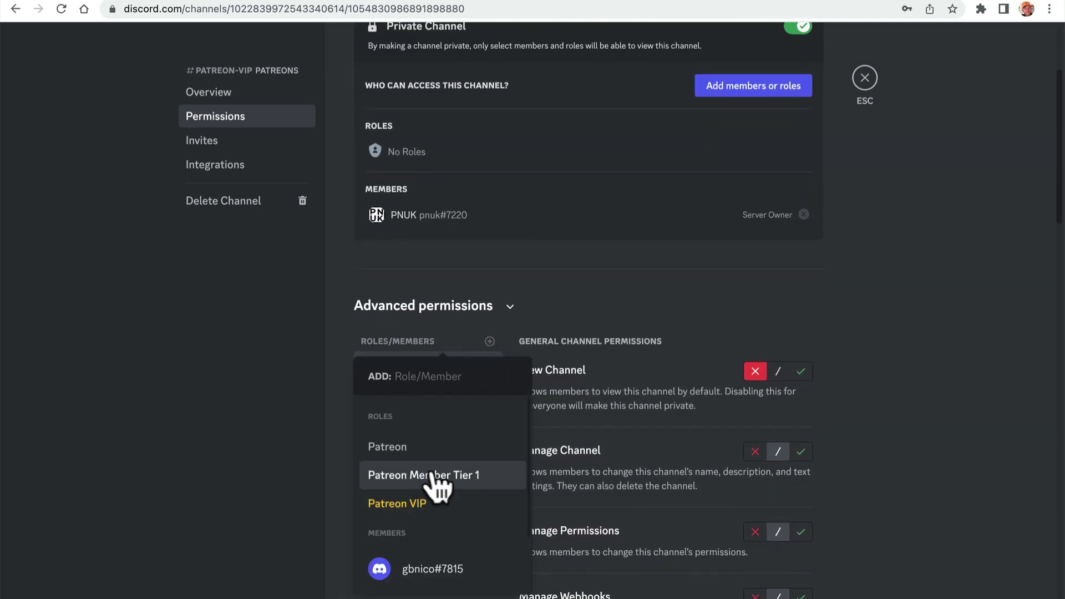
{"action": "left_click", "coordinate": [451, 502]}
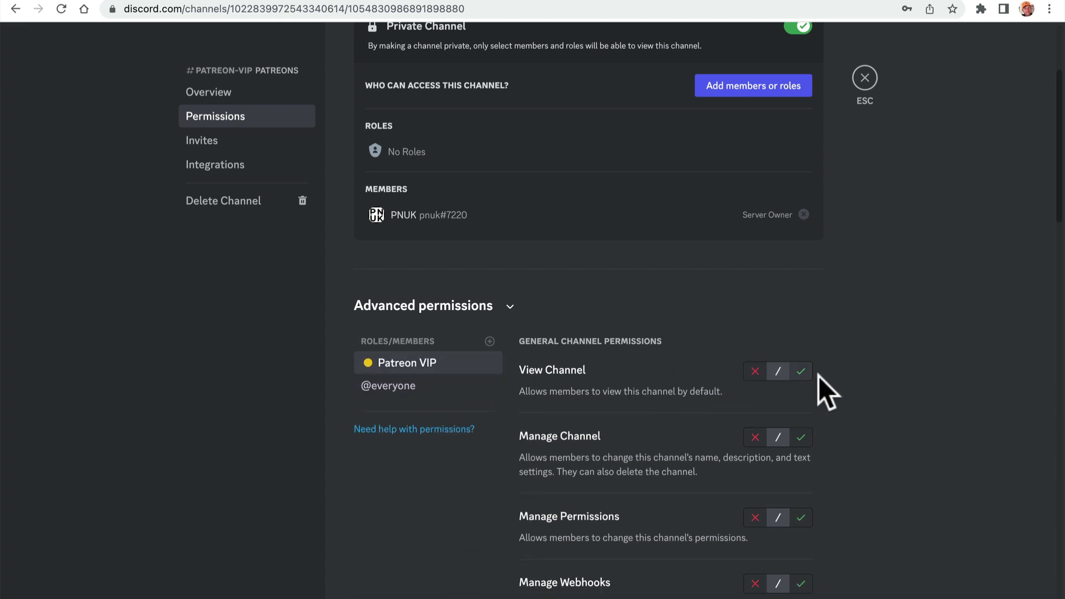
{"action": "left_click", "coordinate": [800, 371]}
{"action": "left_click", "coordinate": [802, 435]}
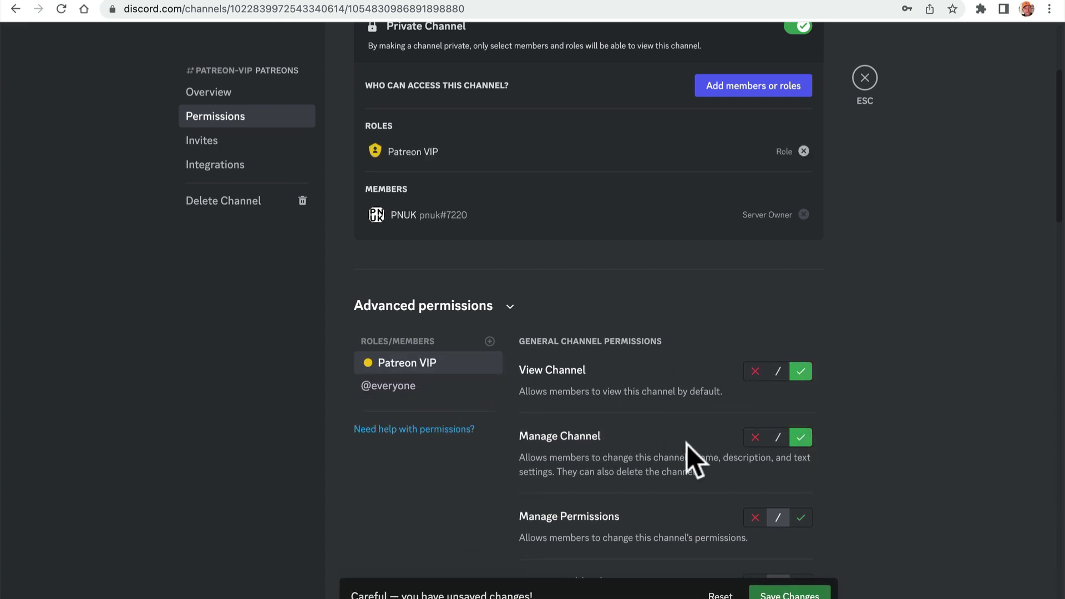
{"action": "scroll", "coordinate": [764, 435], "scroll_direction": "down", "scroll_amount": 6}
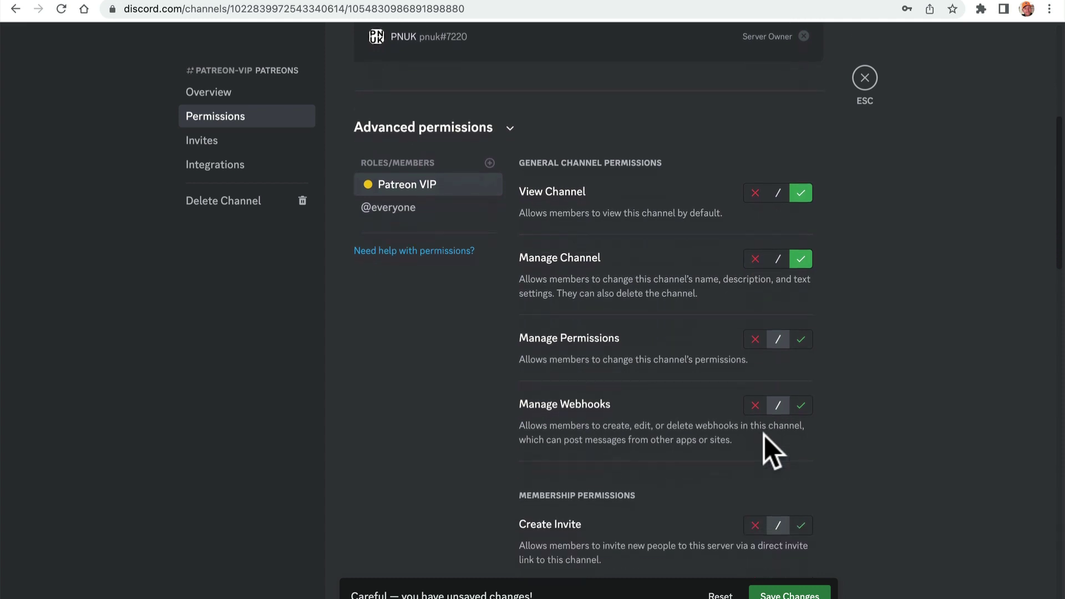
{"action": "scroll", "coordinate": [764, 435], "scroll_direction": "down", "scroll_amount": 4}
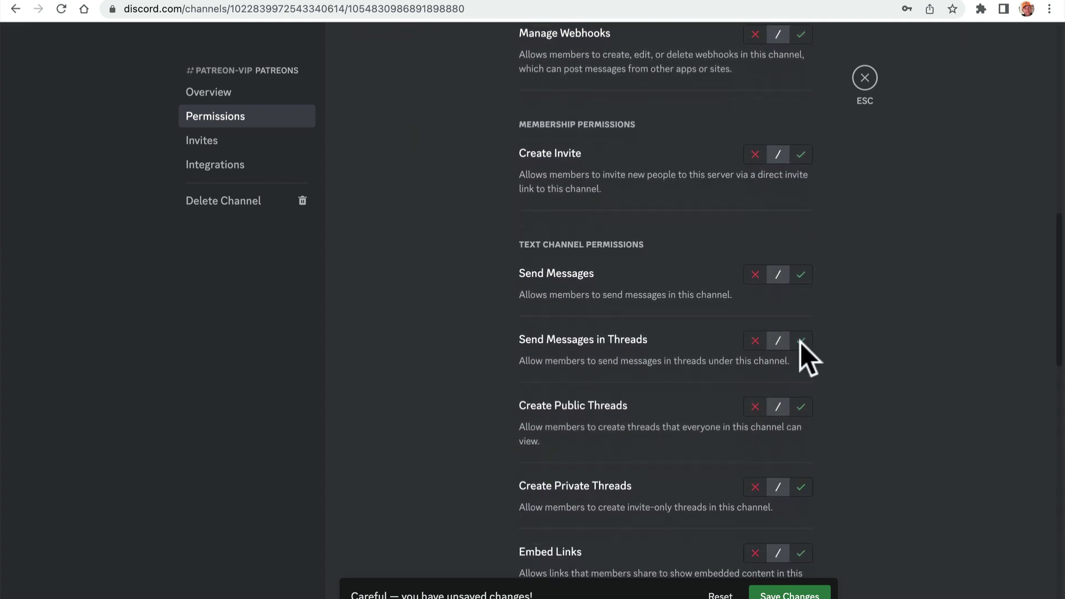
{"action": "left_click", "coordinate": [802, 276]}
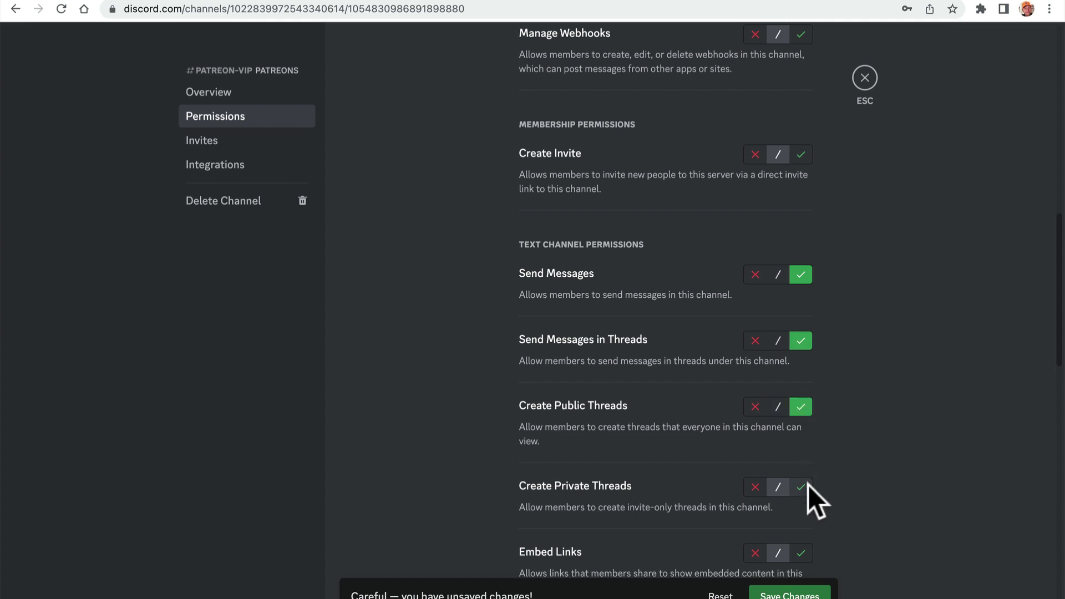
{"action": "left_click", "coordinate": [789, 595]}
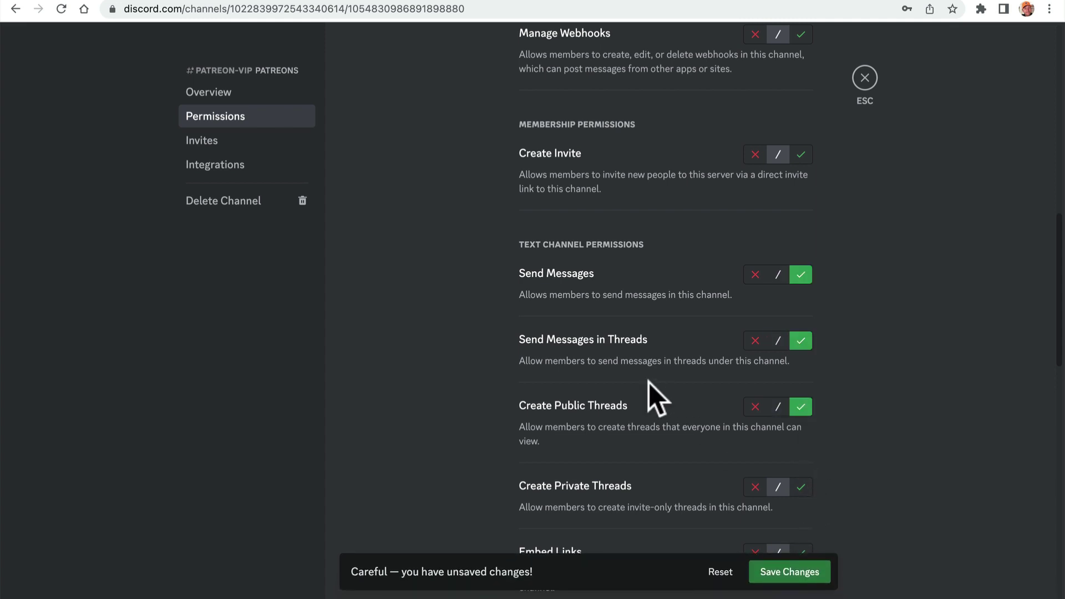
{"action": "scroll", "coordinate": [470, 228], "scroll_direction": "up", "scroll_amount": 4}
{"action": "scroll", "coordinate": [470, 228], "scroll_direction": "up", "scroll_amount": 6}
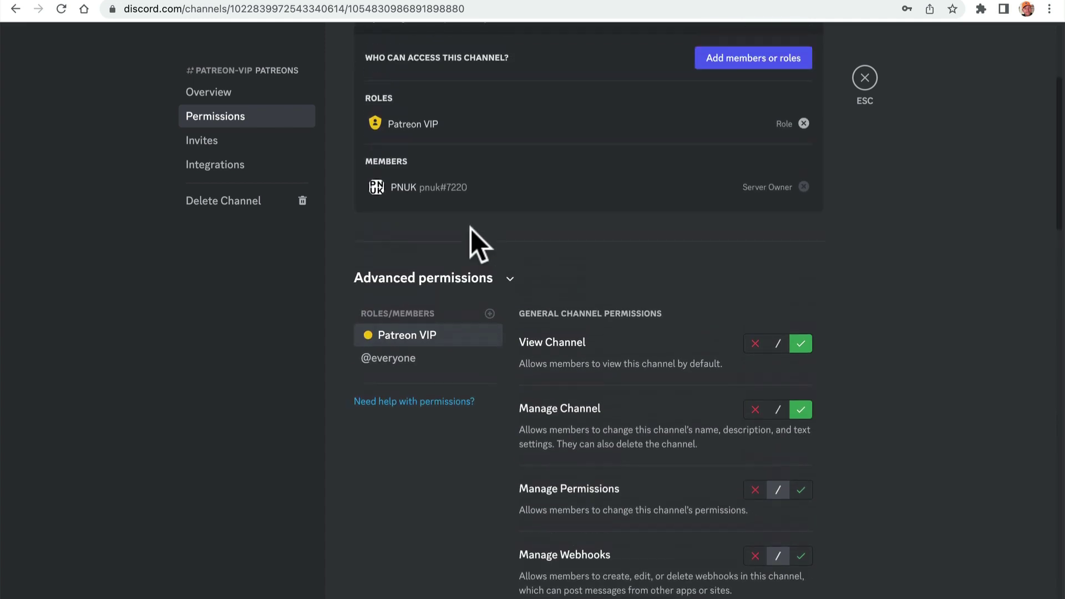
- Add Patreon Member Tier 1 to patreon-vip's permissions, briefly checking the patron's Discord view
{"action": "left_click", "coordinate": [491, 313]}
{"action": "left_click", "coordinate": [462, 448]}
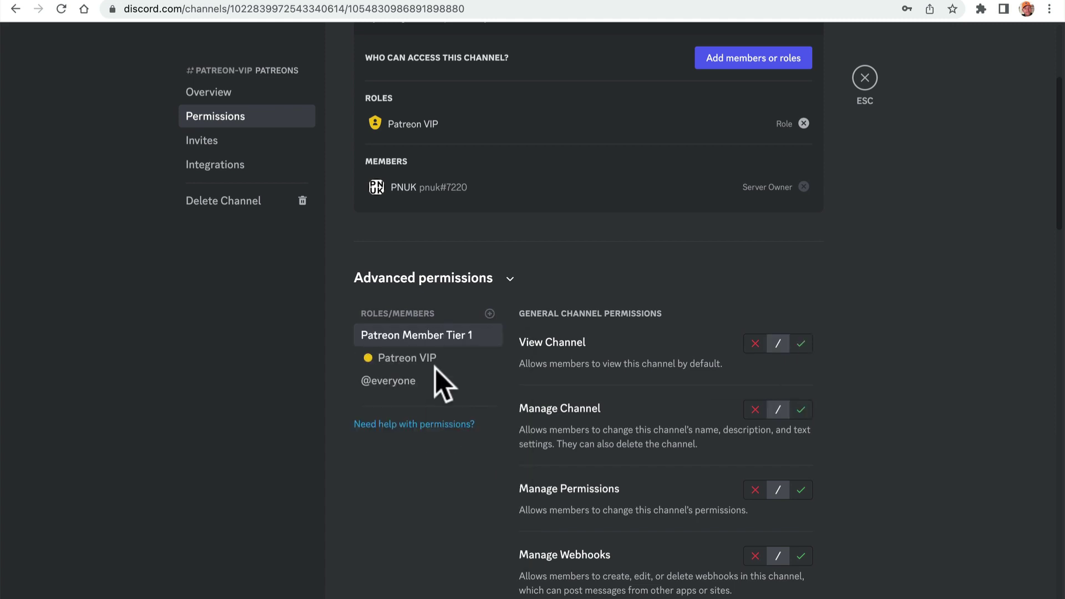
{"action": "left_click", "coordinate": [412, 586]}
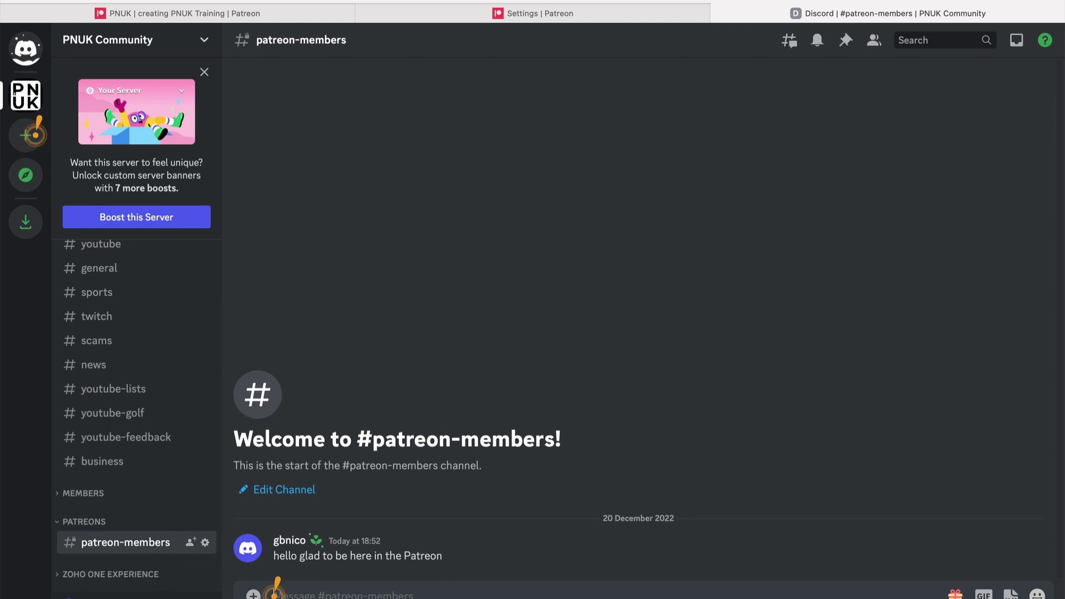
{"action": "left_click", "coordinate": [454, 581]}
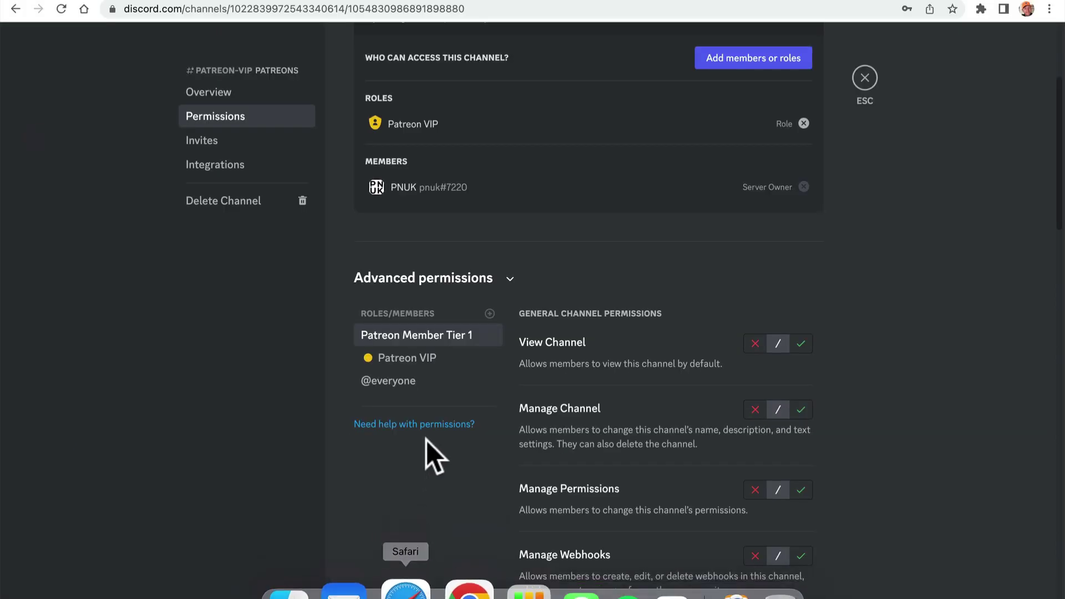
- Allow Tier 1 View Channel; deny thread messages, private threads and Embed Links; save and close
{"action": "left_click", "coordinate": [800, 347]}
{"action": "scroll", "coordinate": [761, 414], "scroll_direction": "down", "scroll_amount": 5}
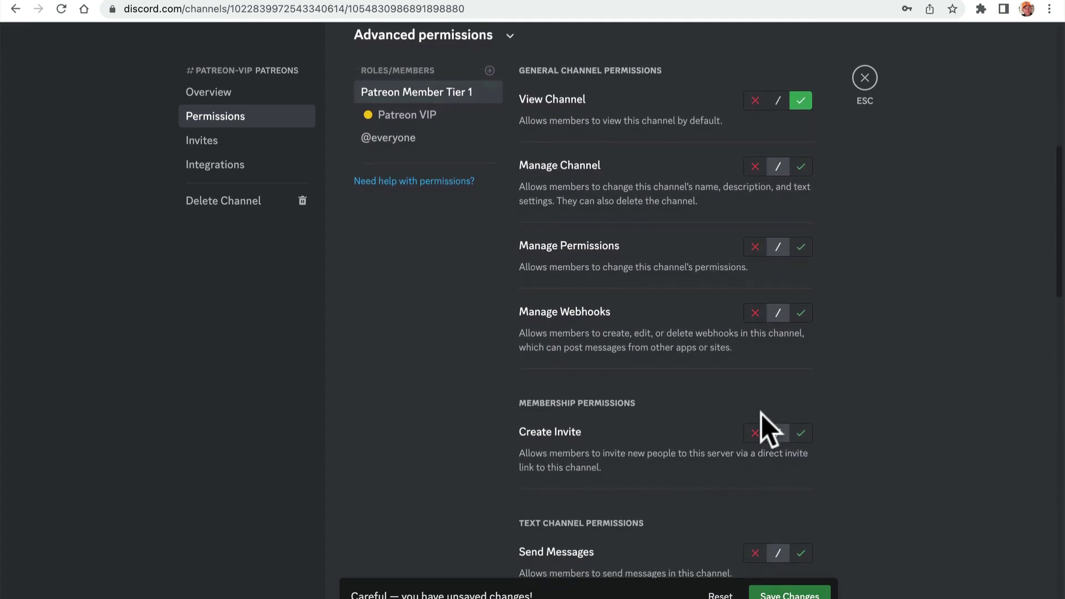
{"action": "scroll", "coordinate": [728, 166], "scroll_direction": "down", "scroll_amount": 6}
{"action": "scroll", "coordinate": [730, 161], "scroll_direction": "up", "scroll_amount": 1}
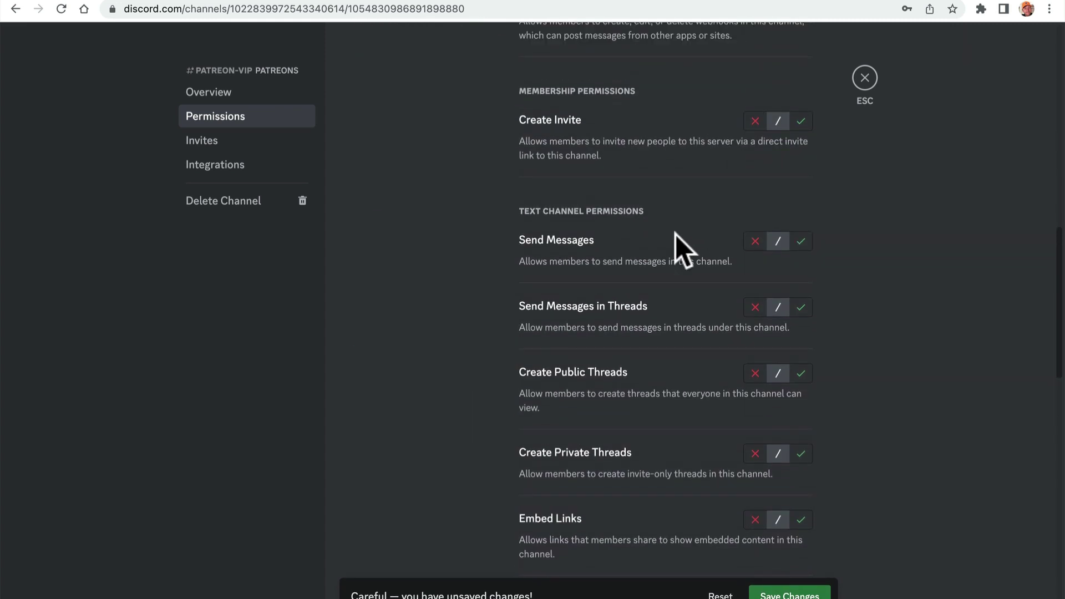
{"action": "left_click", "coordinate": [755, 308]}
{"action": "left_click", "coordinate": [754, 454]}
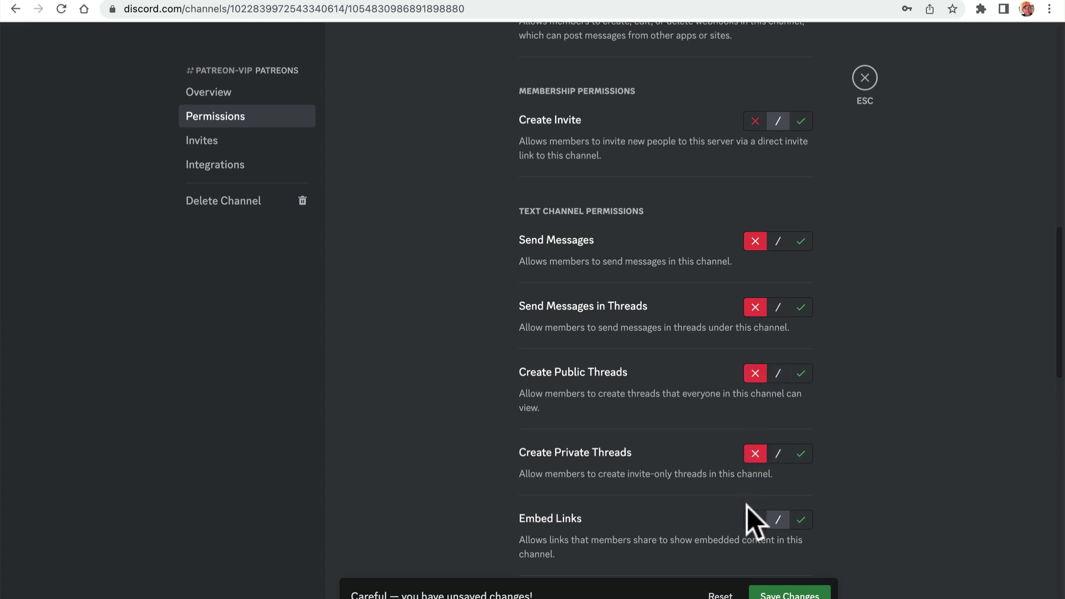
{"action": "left_click", "coordinate": [753, 520]}
{"action": "left_click", "coordinate": [770, 590]}
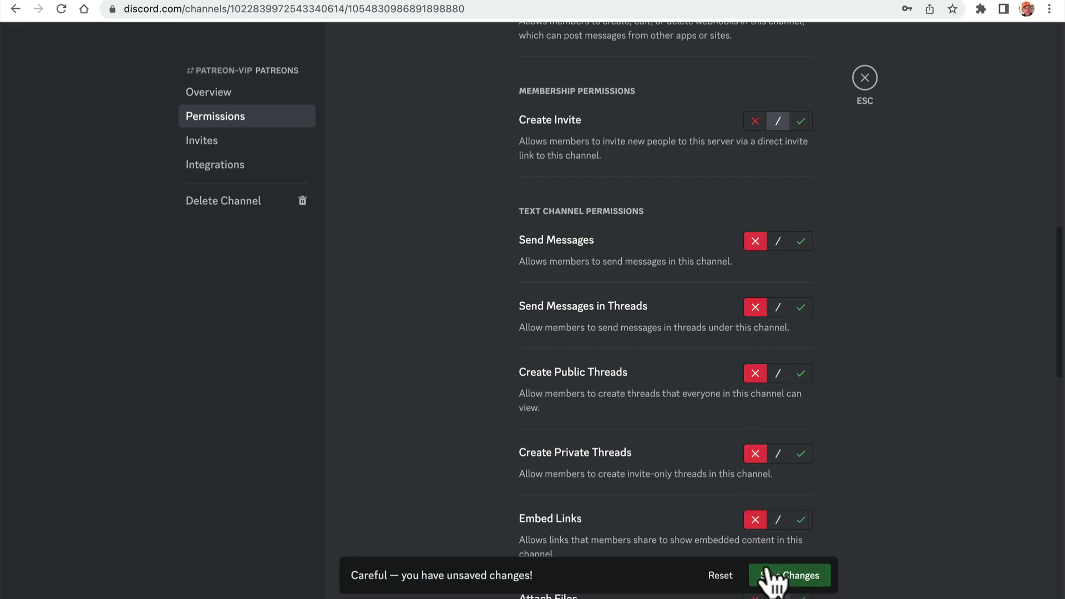
{"action": "left_click", "coordinate": [865, 79]}
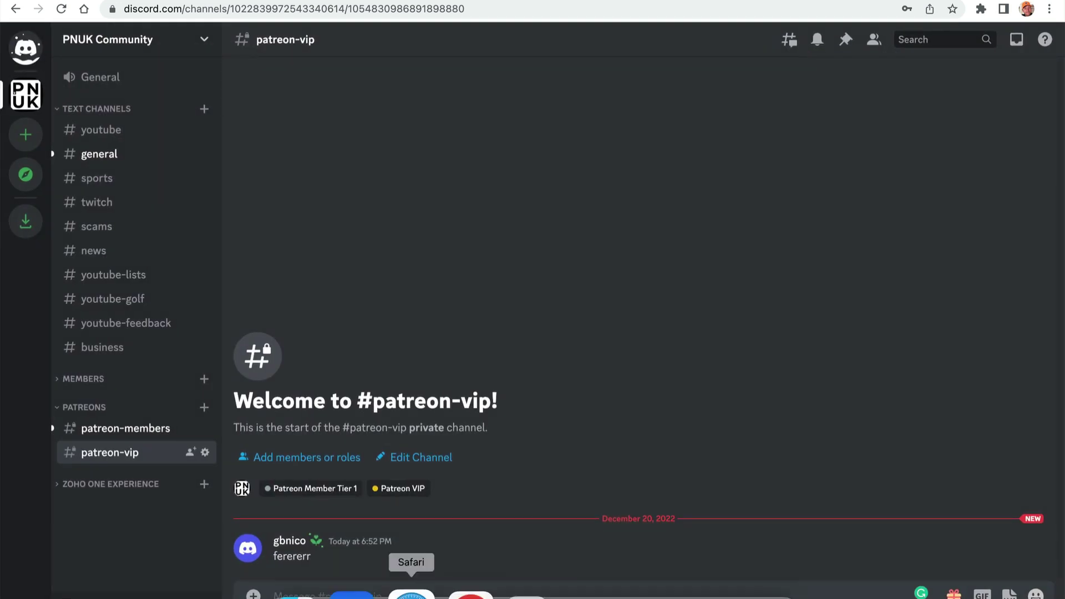
- As the patron, confirm patreon-vip is read-only, then open patreon-members
{"action": "left_click", "coordinate": [416, 584]}
{"action": "scroll", "coordinate": [158, 510], "scroll_direction": "down", "scroll_amount": 1}
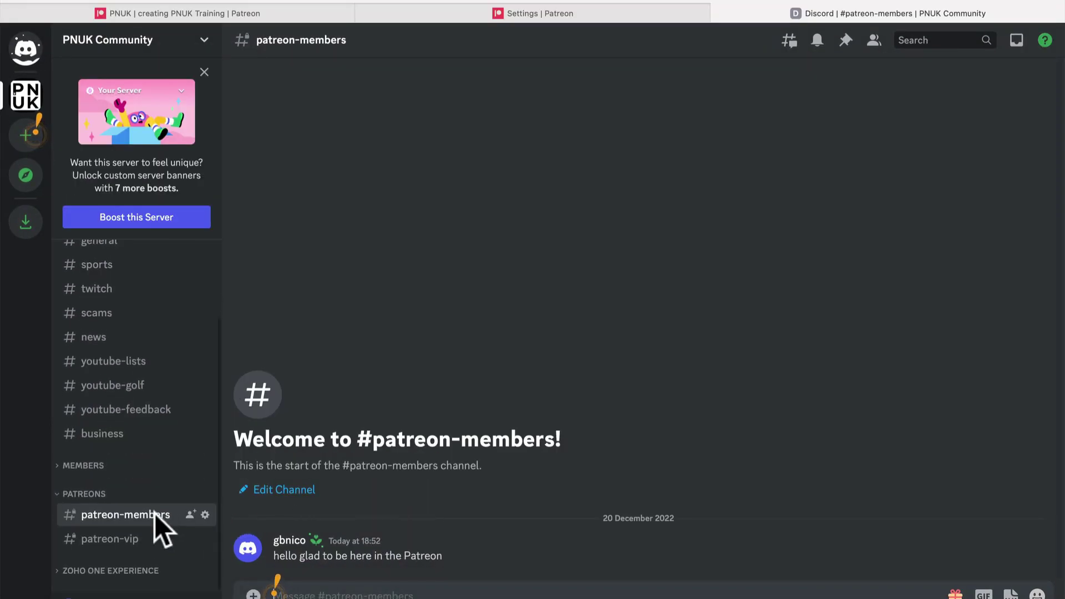
{"action": "left_click", "coordinate": [133, 542]}
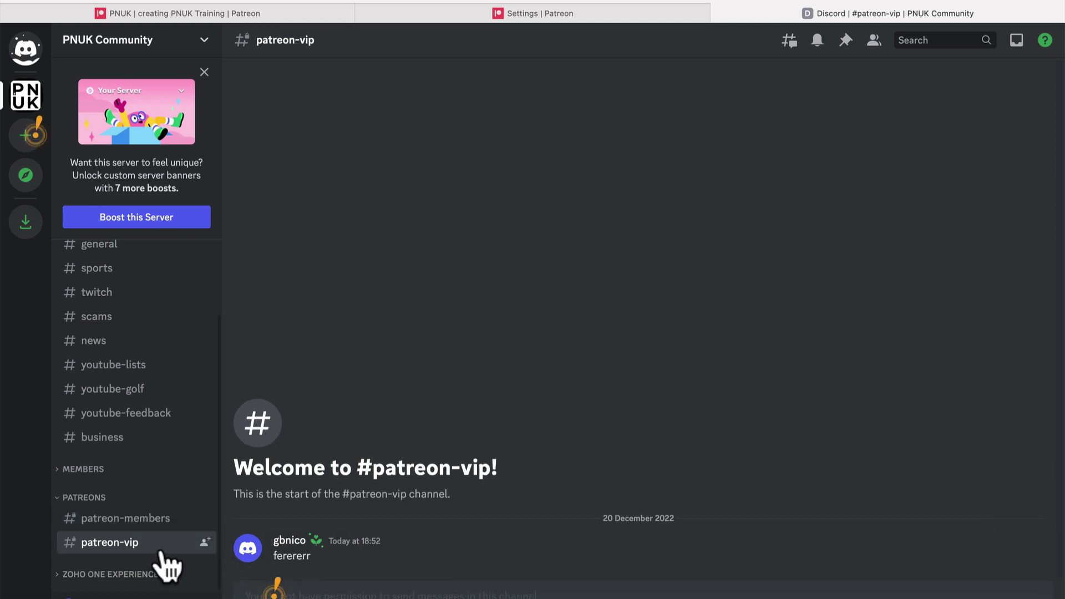
{"action": "left_click", "coordinate": [158, 521]}
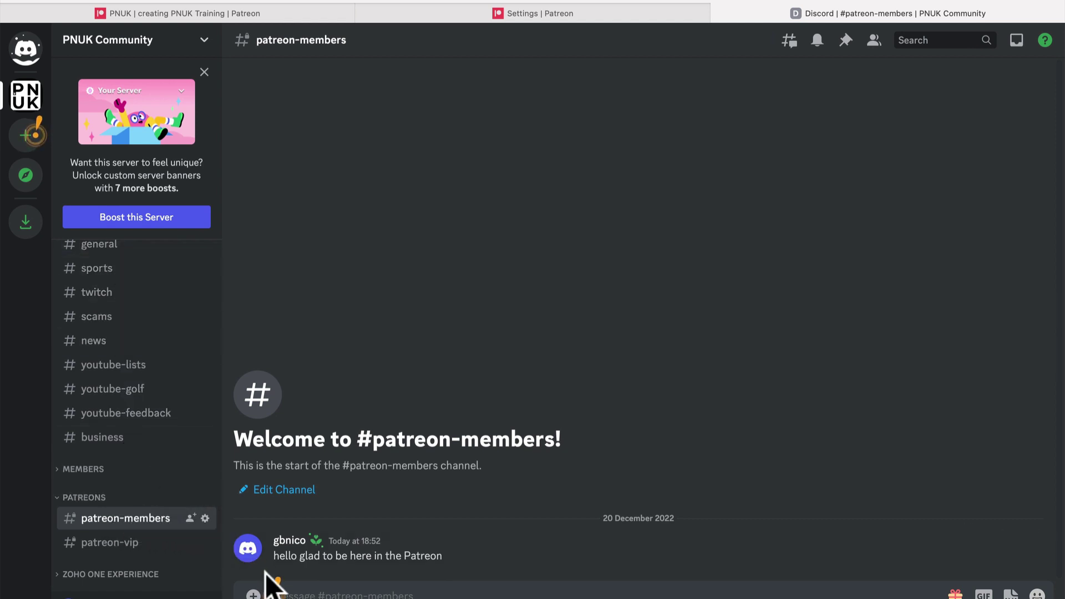
- Send the test message 'wedsergtyj' in patreon-members
{"action": "left_click", "coordinate": [275, 591]}
{"action": "type", "text": "wedsergtyj"}
{"action": "key", "text": "Return"}
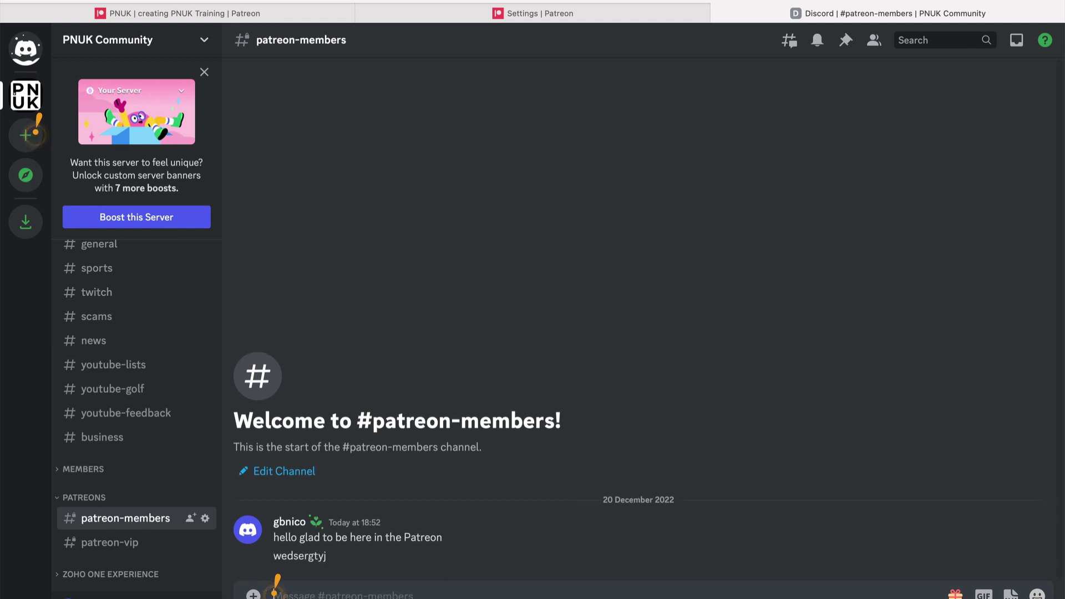
{"action": "mouse_move", "coordinate": [372, 593]}
{"action": "left_click", "coordinate": [459, 579]}
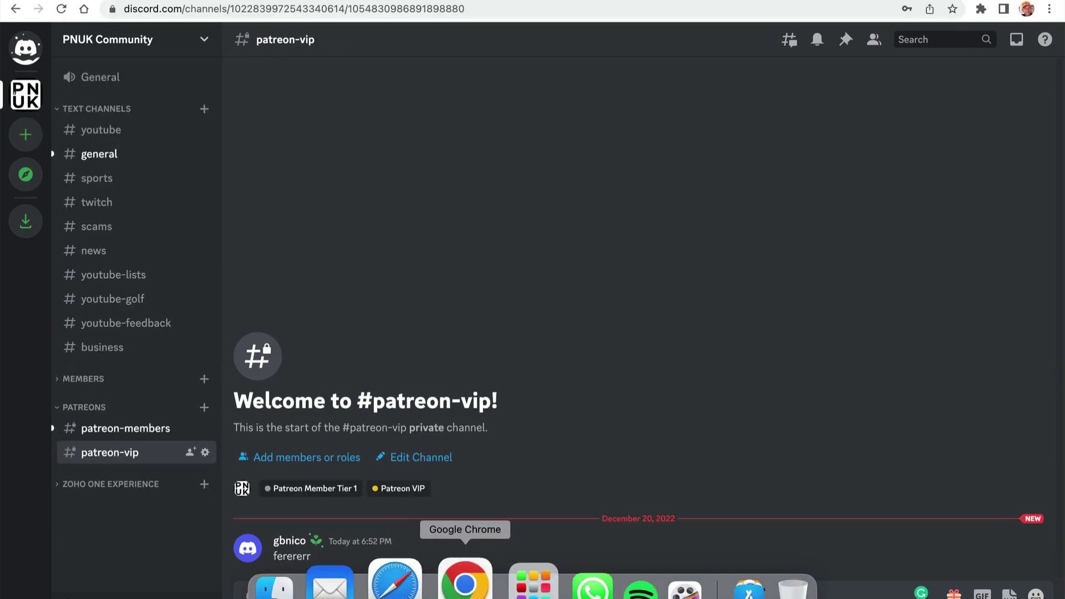
- Load pnuk.com in a new Chrome tab
{"action": "left_click", "coordinate": [269, 11]}
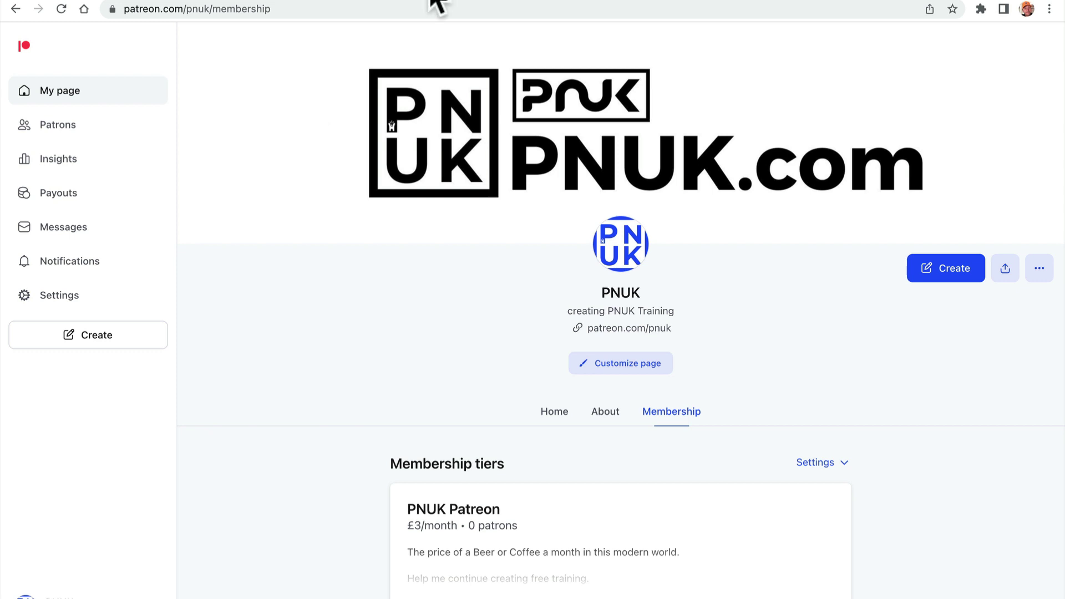
{"action": "key", "text": "super+t"}
{"action": "type", "text": "pnuk.com"}
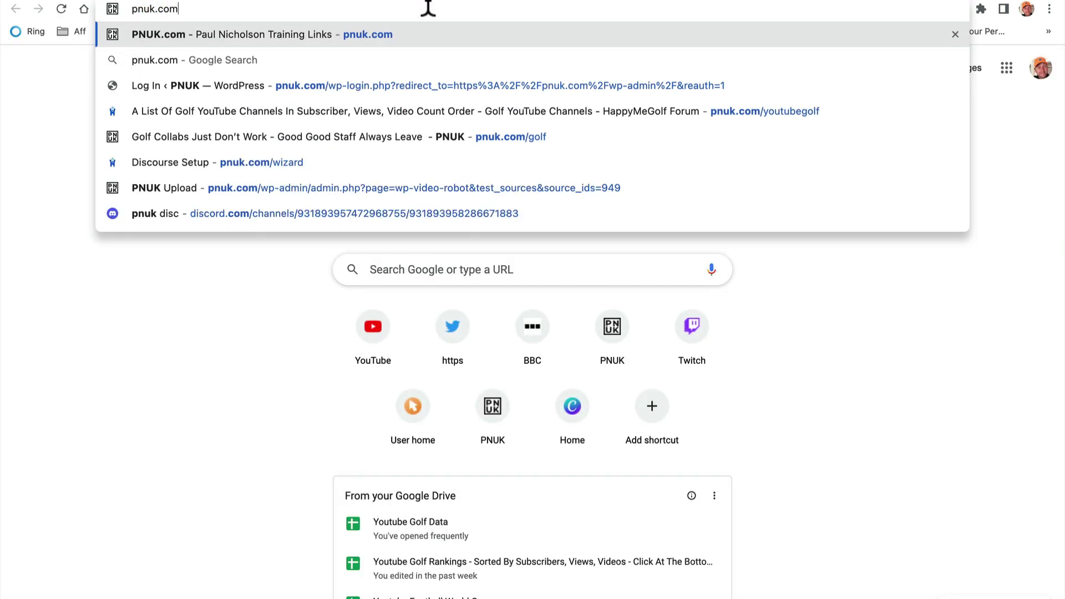
{"action": "key", "text": "Return"}
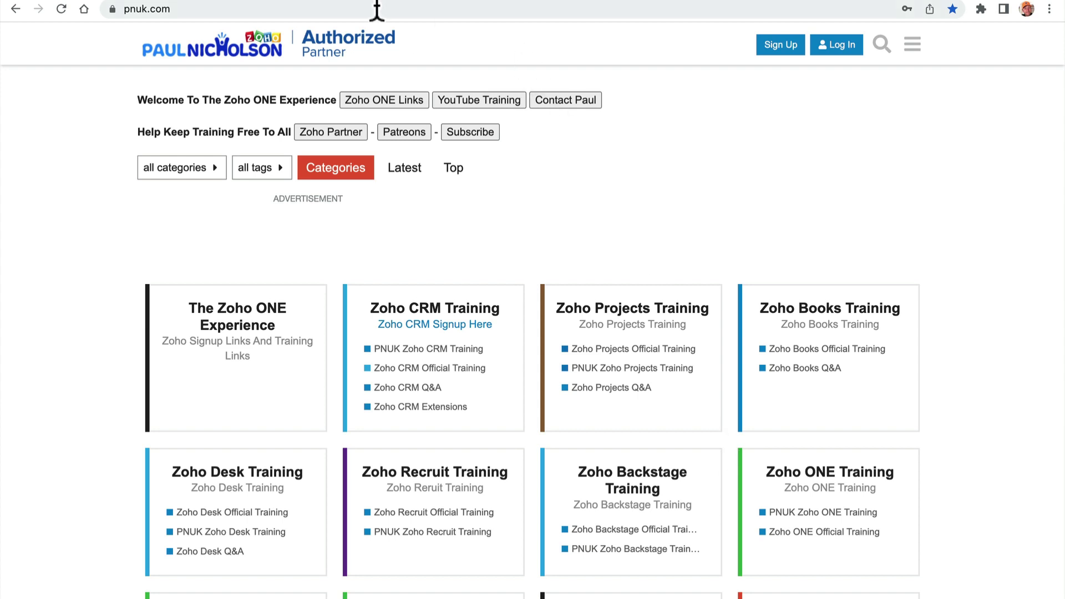
- Switch back to the patreon.com/pnuk/membership tab
{"action": "left_click", "coordinate": [340, 2]}
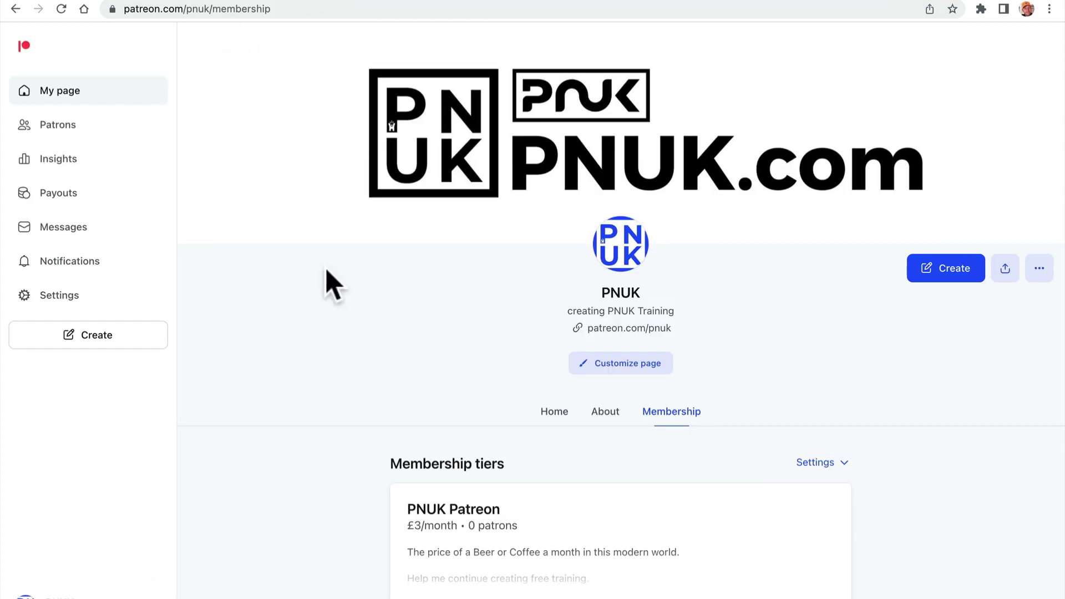